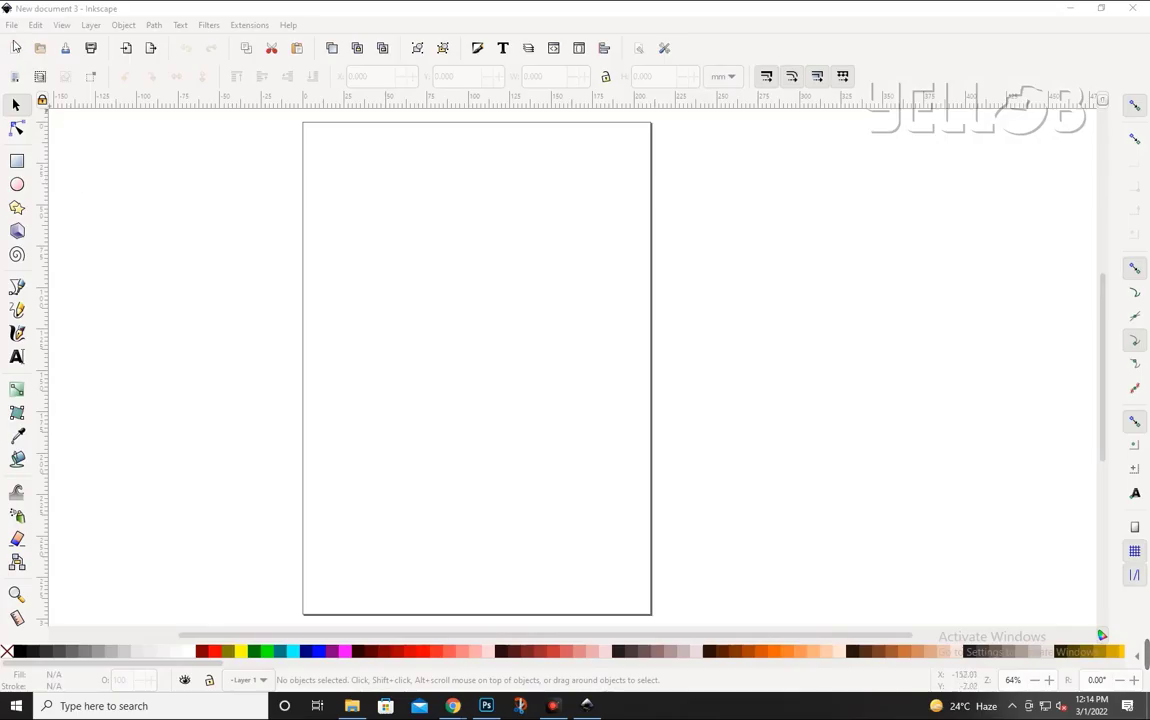
# Open the Document Properties panel for the blank A4 portrait page.
pyautogui.click(12, 25)
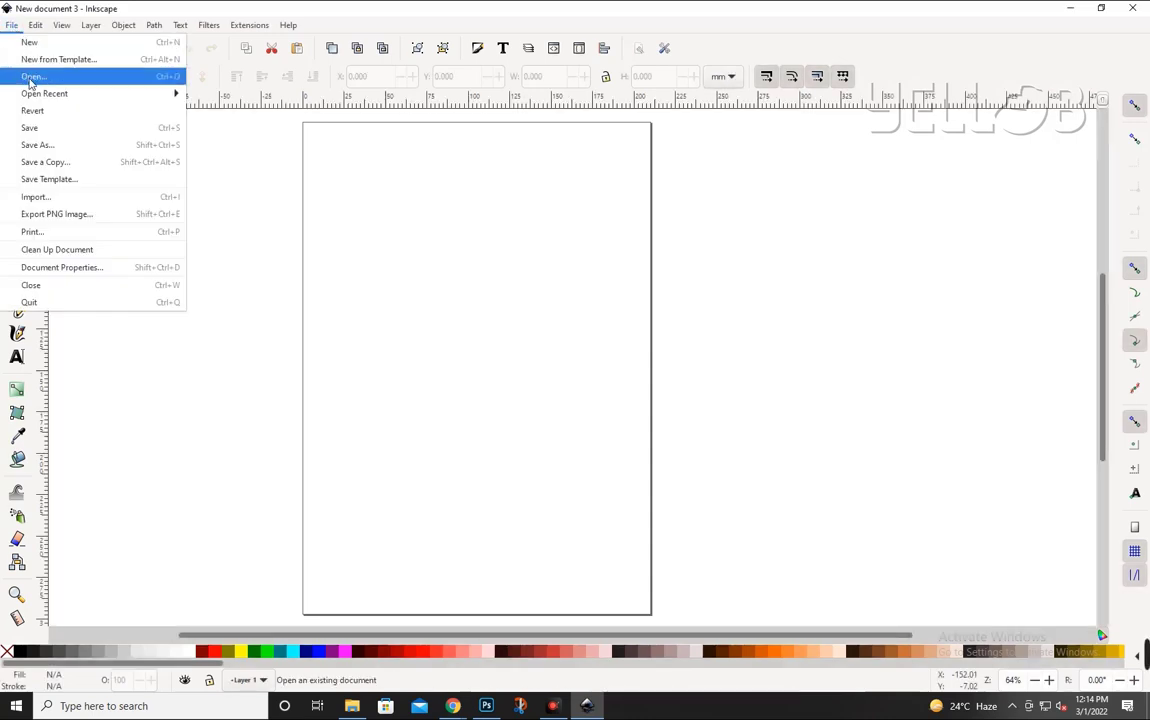
pyautogui.click(38, 268)
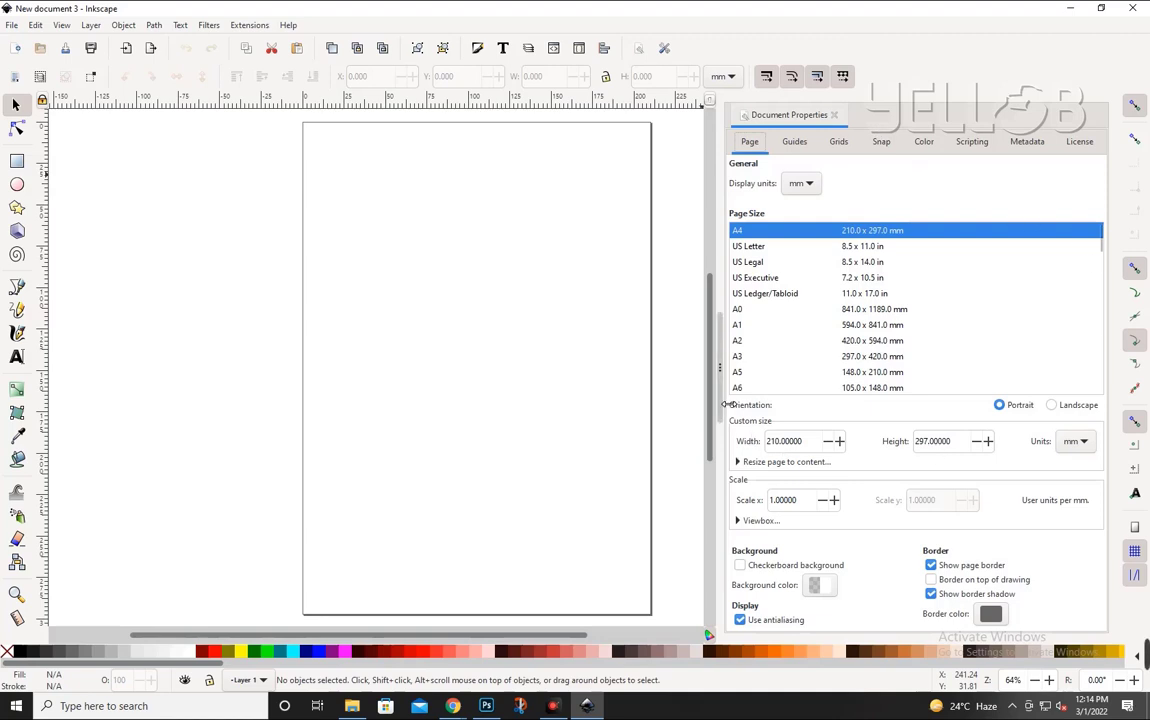
# Narrow the panel and try US Letter, US Legal and Ledger/Tabloid page sizes.
pyautogui.moveTo(728, 406)
pyautogui.mouseDown()
pyautogui.moveTo(866, 405)
pyautogui.moveTo(857, 403)
pyautogui.mouseUp()
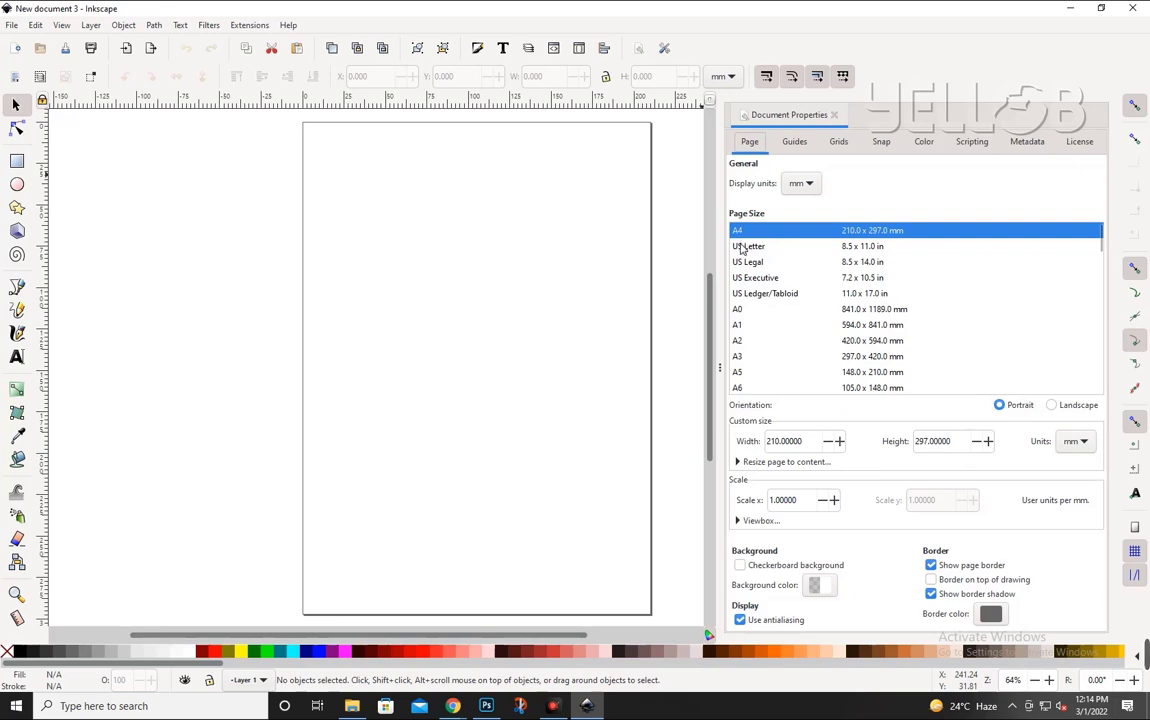
pyautogui.click(747, 248)
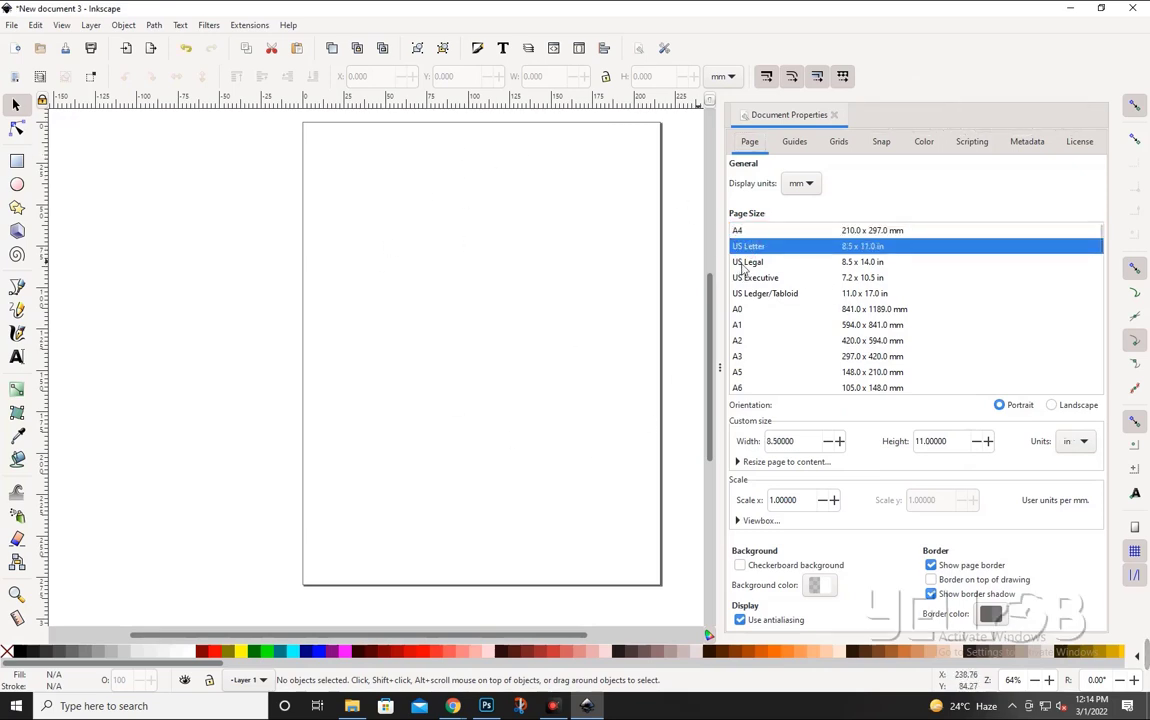
pyautogui.click(746, 262)
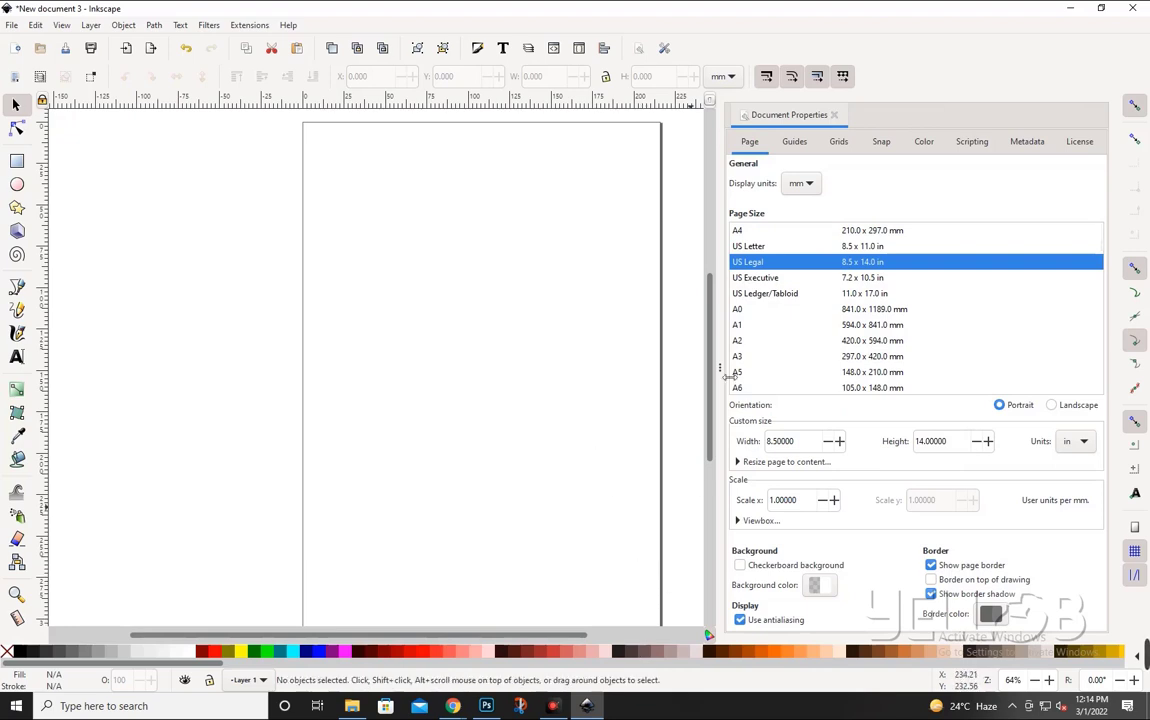
pyautogui.click(740, 247)
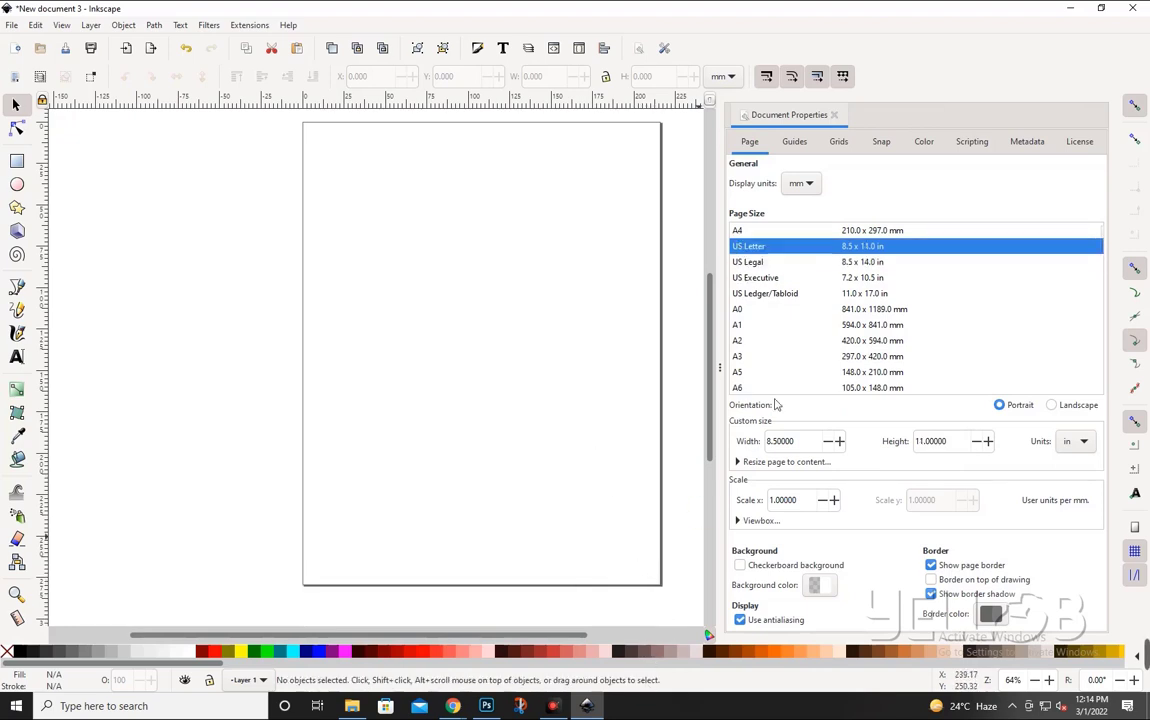
pyautogui.click(743, 264)
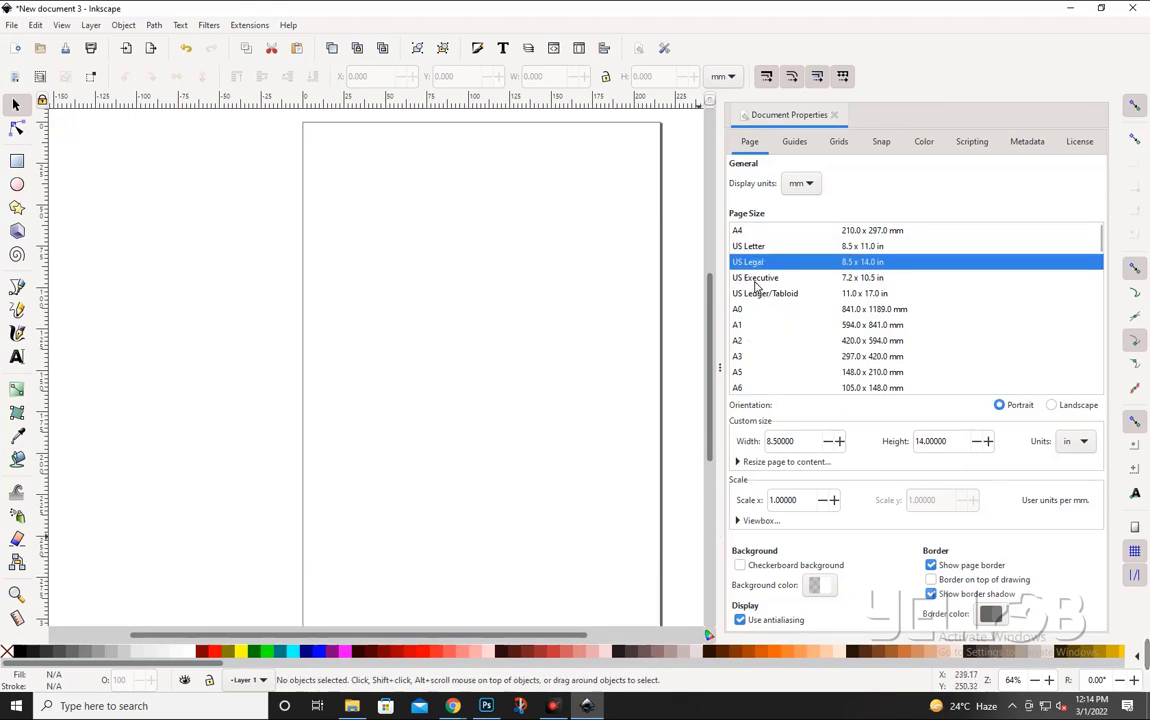
pyautogui.click(742, 294)
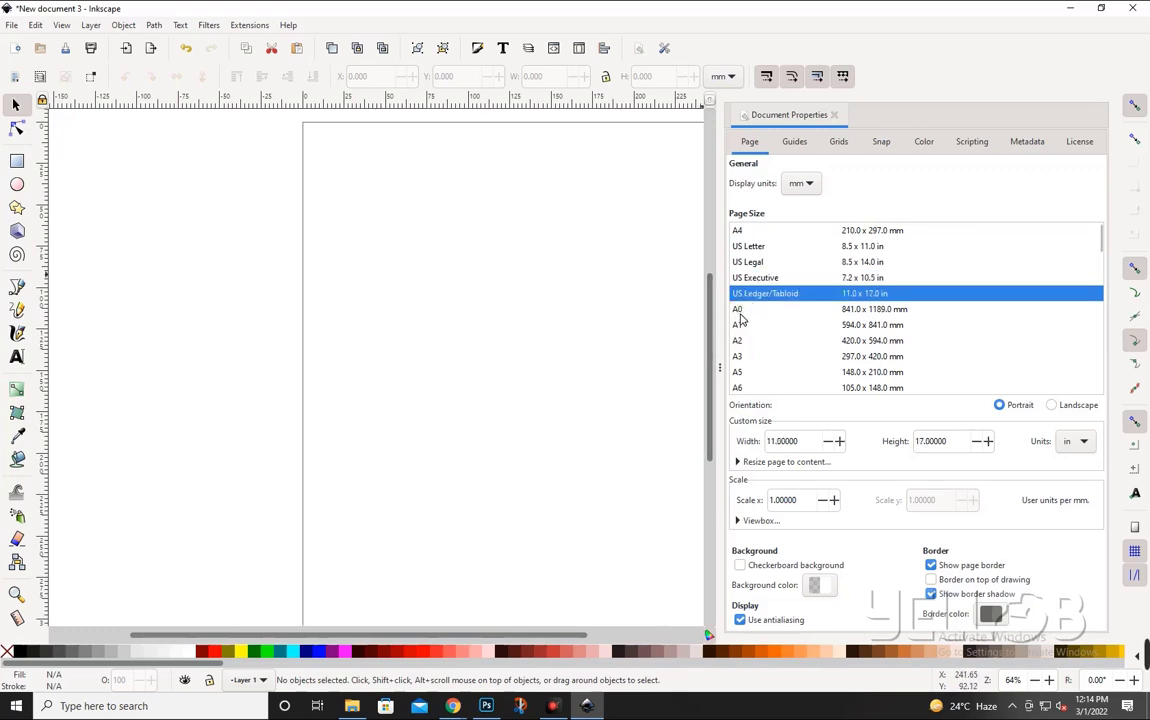
# Step through the A-series sizes to A5 and try landscape before returning to portrait.
pyautogui.click(741, 325)
pyautogui.click(742, 357)
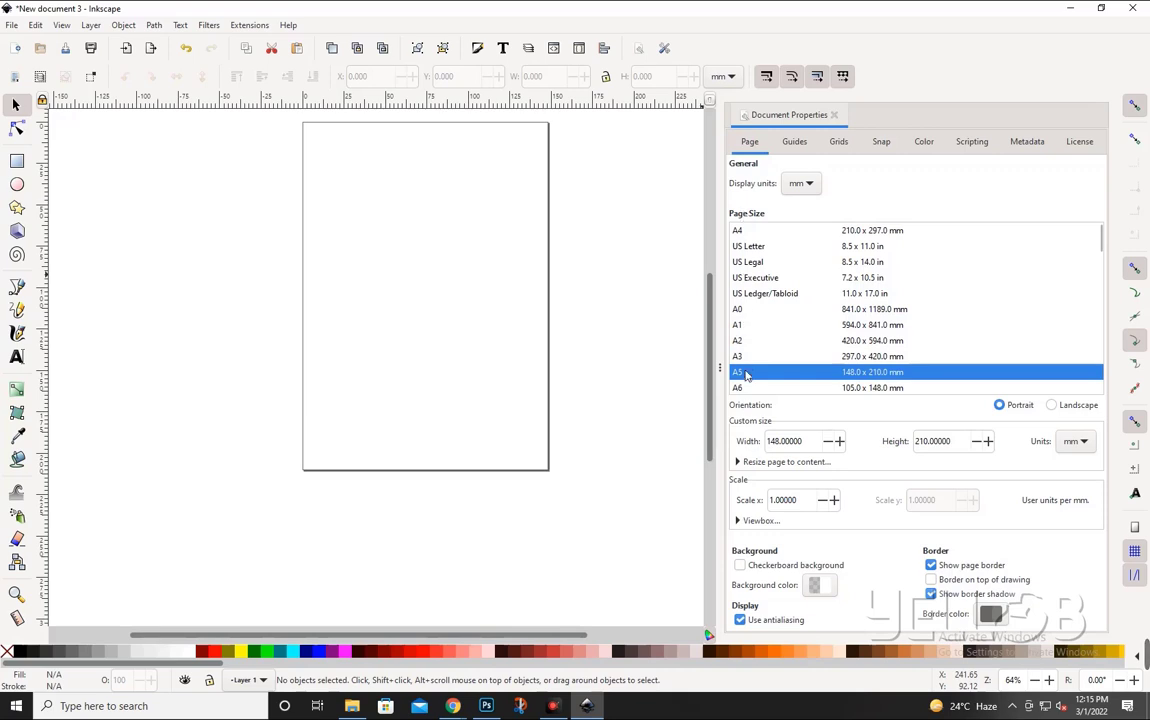
pyautogui.click(1051, 405)
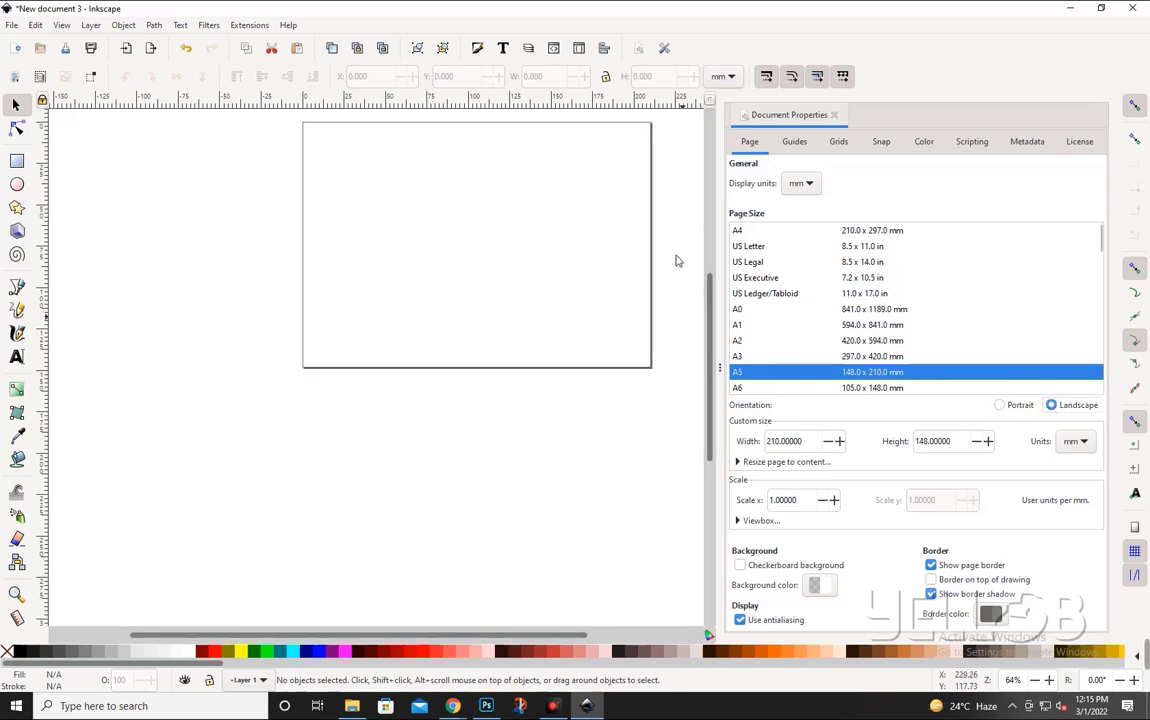
pyautogui.click(999, 405)
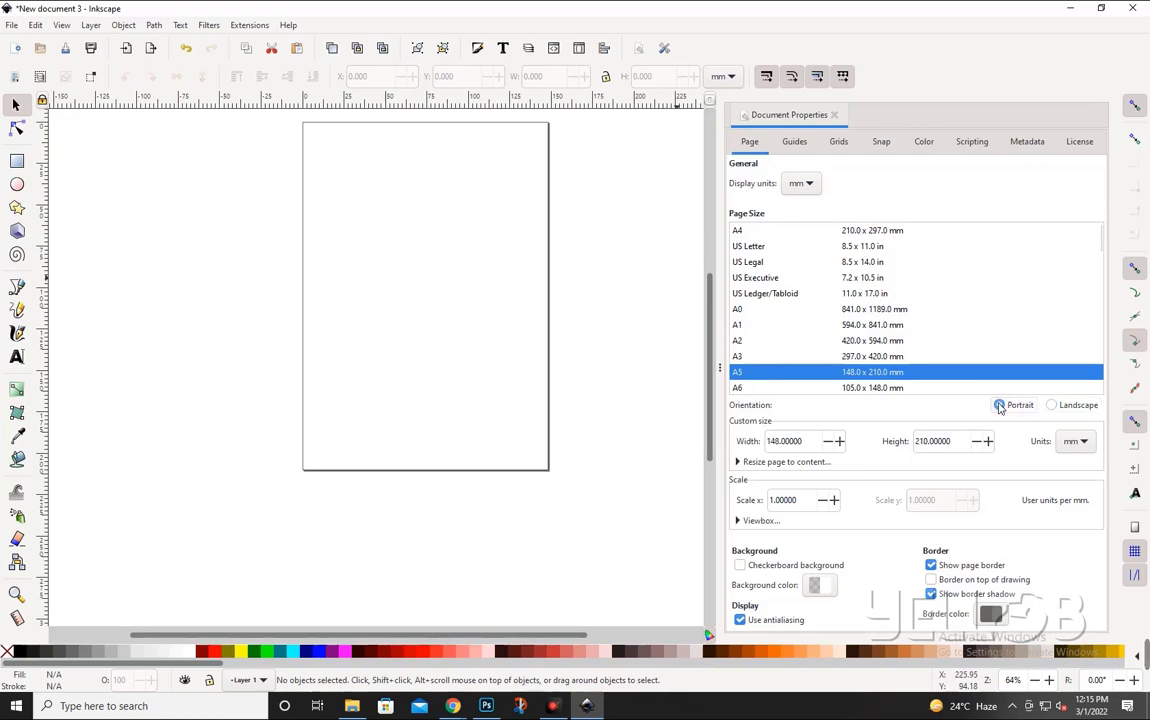
# Choose A4, then enter a custom 150 × 150 mm page size.
pyautogui.click(739, 231)
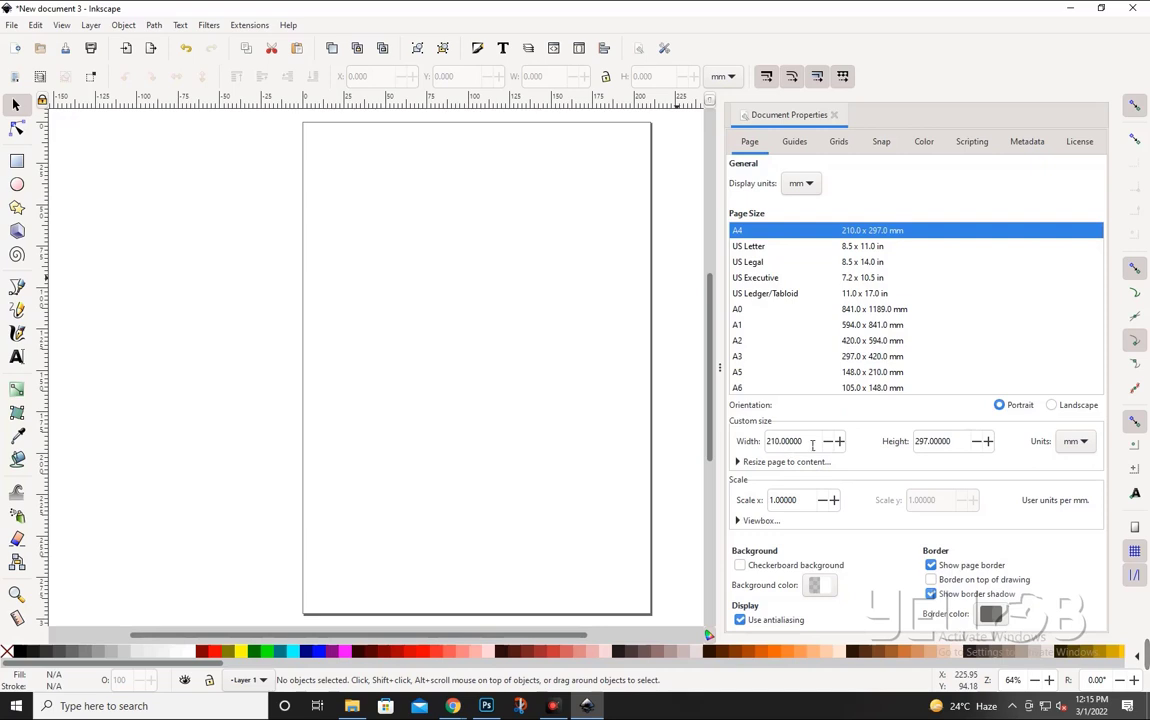
pyautogui.doubleClick(812, 441)
pyautogui.write('150')
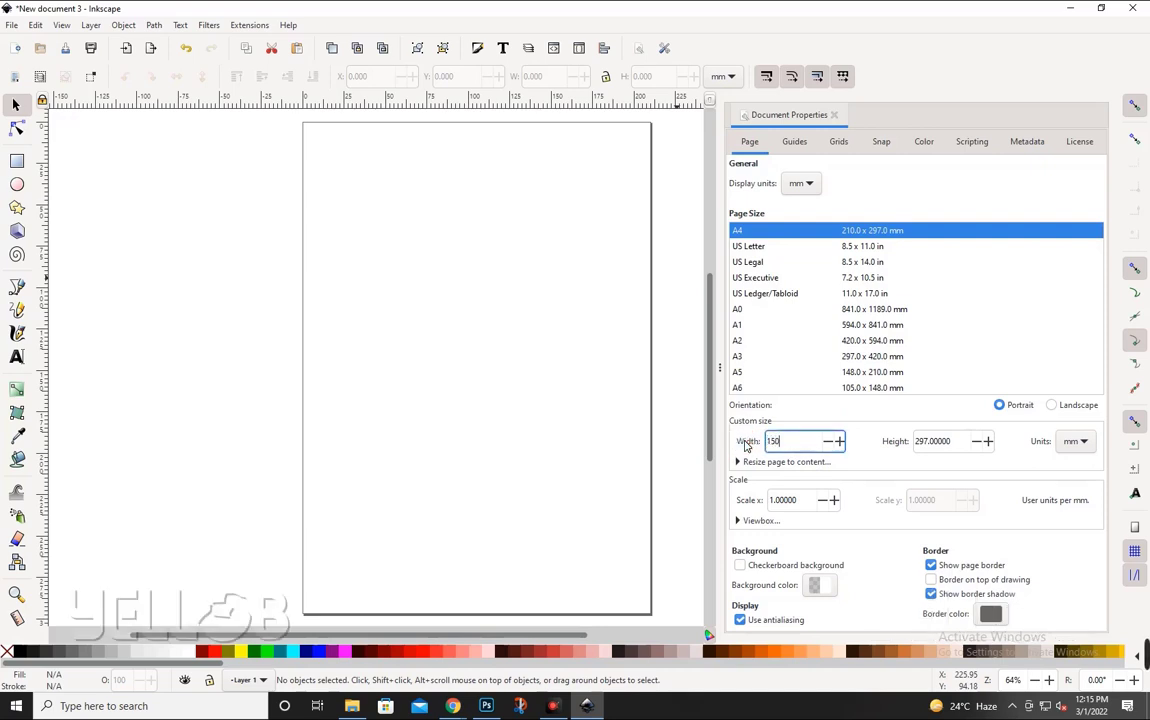
pyautogui.doubleClick(938, 441)
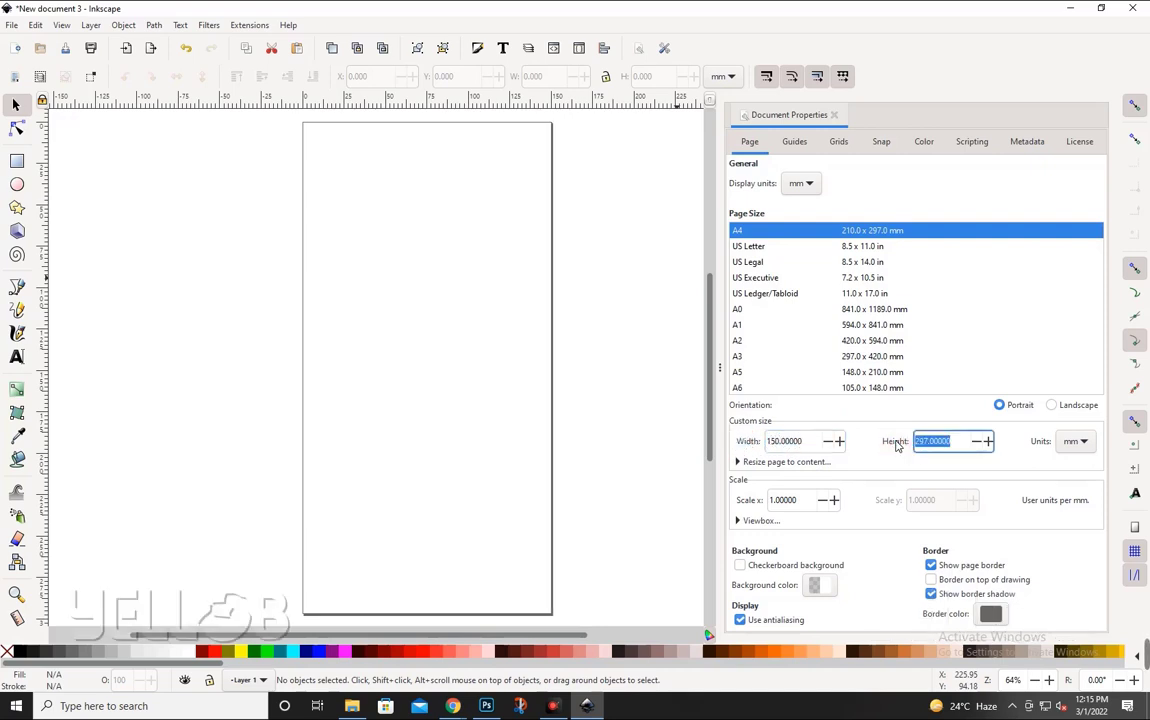
pyautogui.write('150')
pyautogui.press('Return')
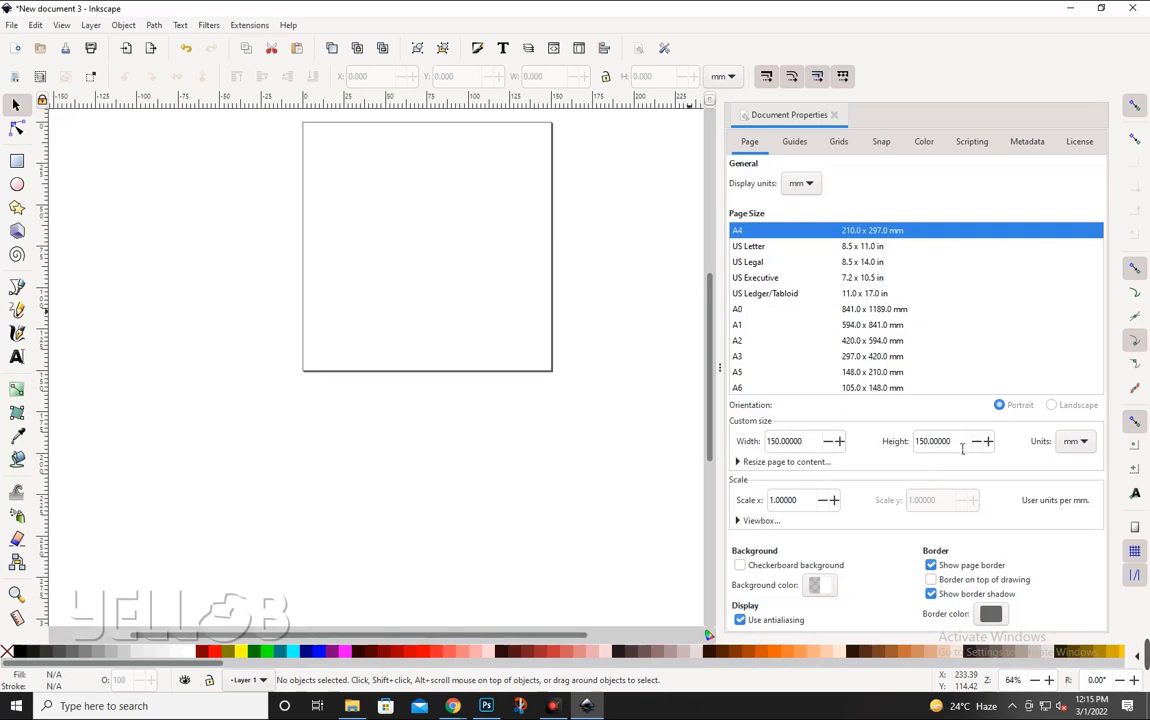
# Change the page width to 300 mm, giving a 300 × 150 mm page.
pyautogui.doubleClick(962, 446)
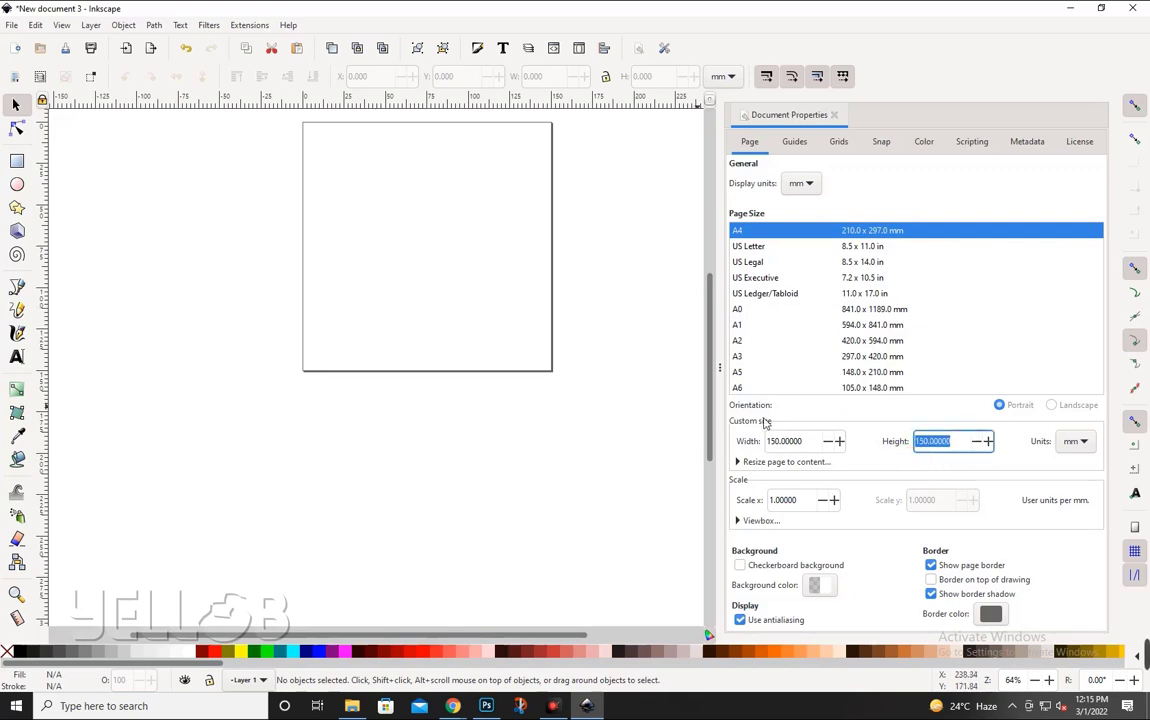
pyautogui.moveTo(814, 447); pyautogui.dragTo(722, 438)
pyautogui.write('300')
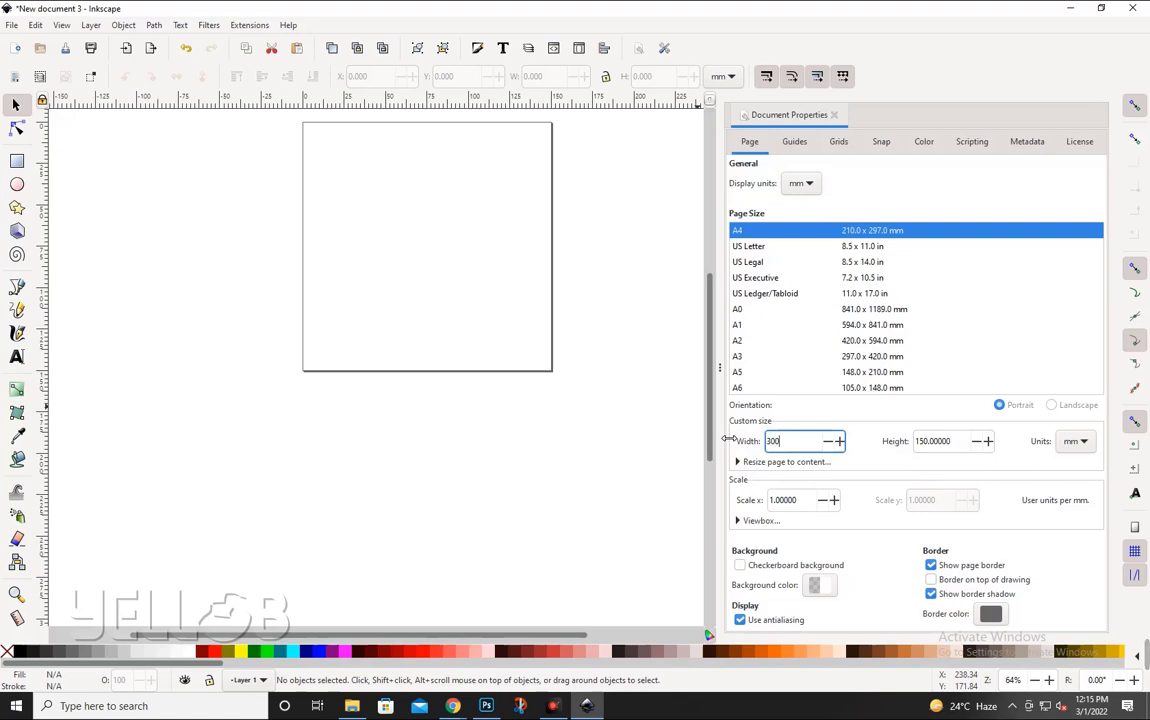
pyautogui.press('Return')
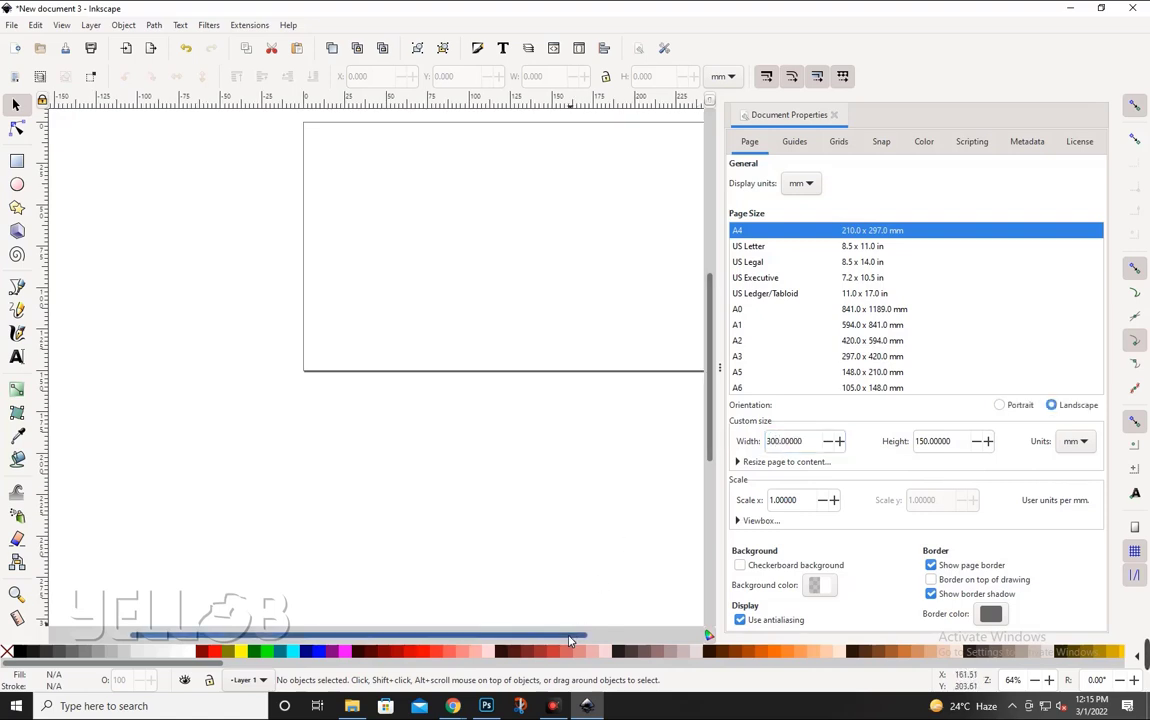
pyautogui.moveTo(575, 636)
pyautogui.mouseDown()
pyautogui.moveTo(645, 640)
pyautogui.moveTo(634, 640)
pyautogui.mouseUp()
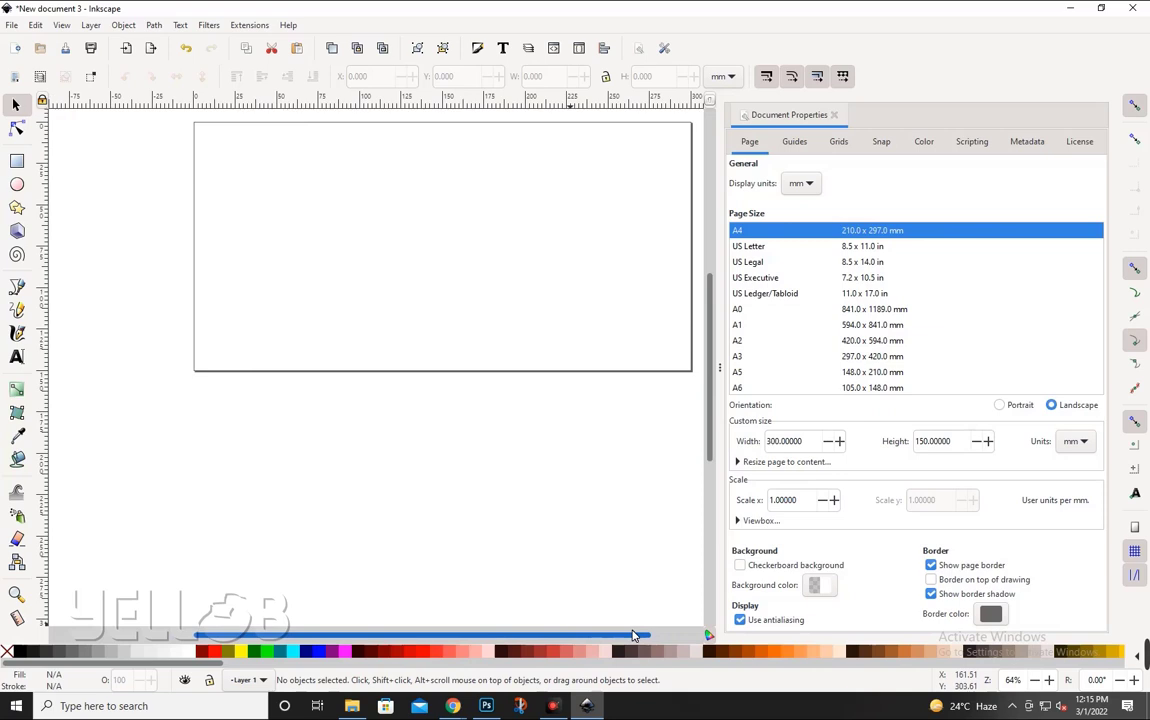
# Switch the page to US Letter in portrait orientation.
pyautogui.click(748, 248)
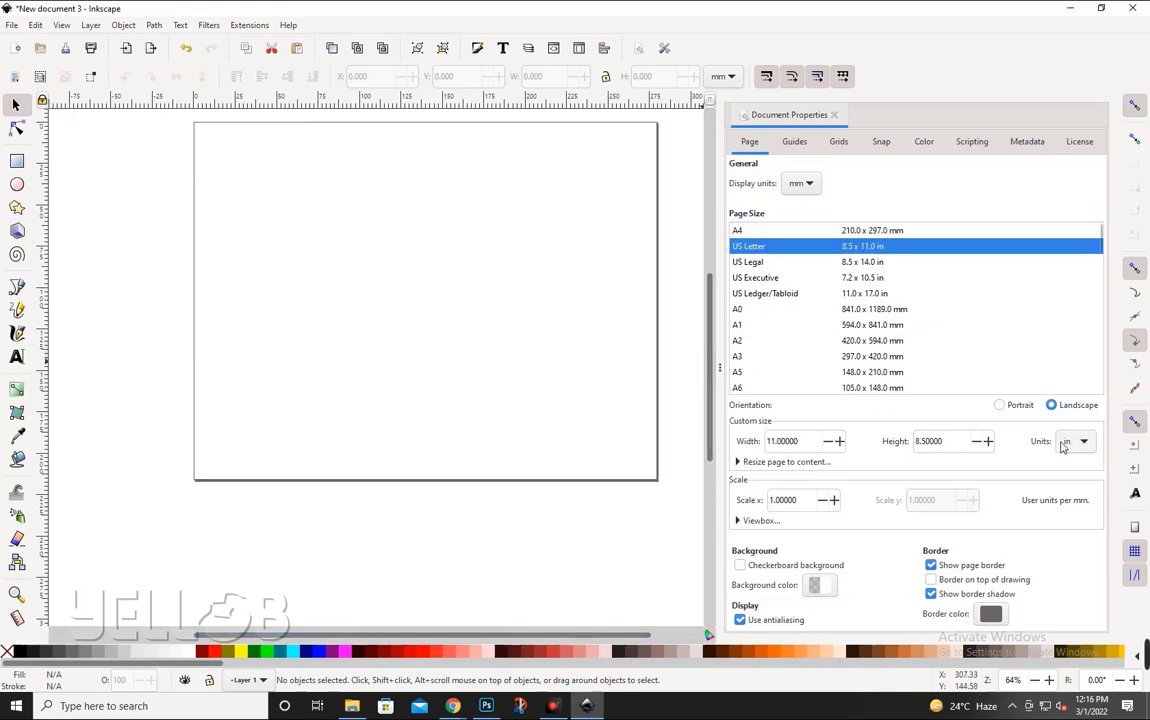
pyautogui.click(1000, 405)
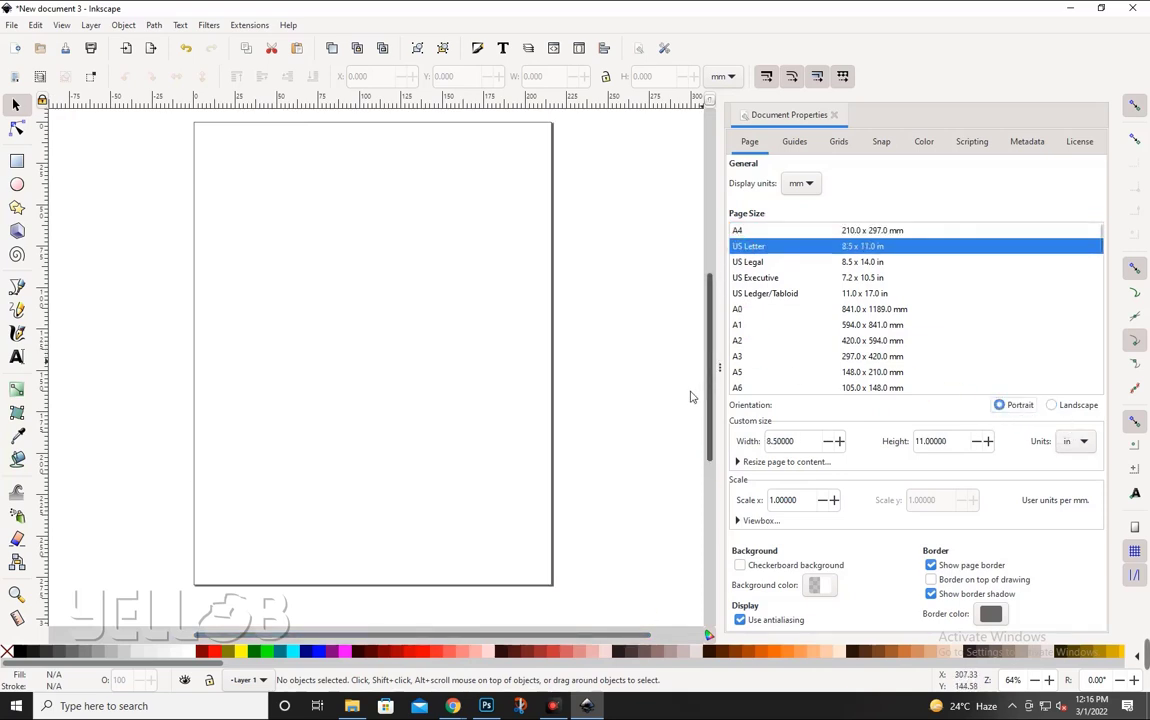
pyautogui.moveTo(712, 389); pyautogui.dragTo(712, 394)
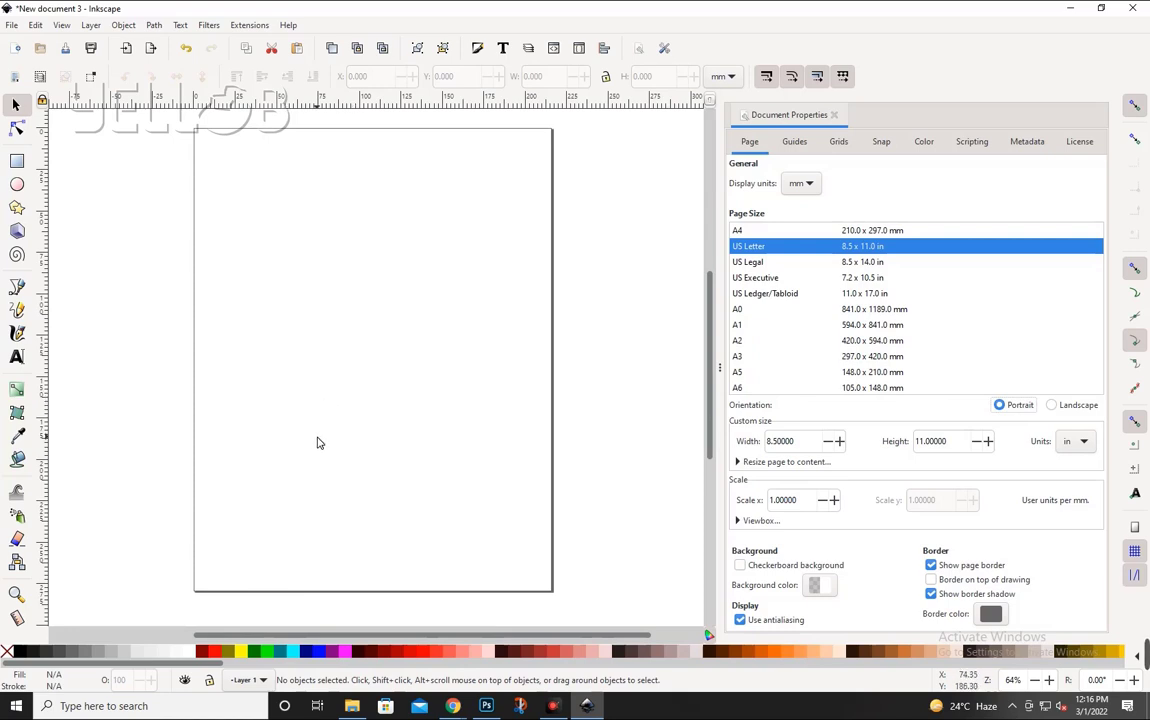
# Draw a square and a circle beside it, colour the circle green, and move it closer.
pyautogui.click(16, 162)
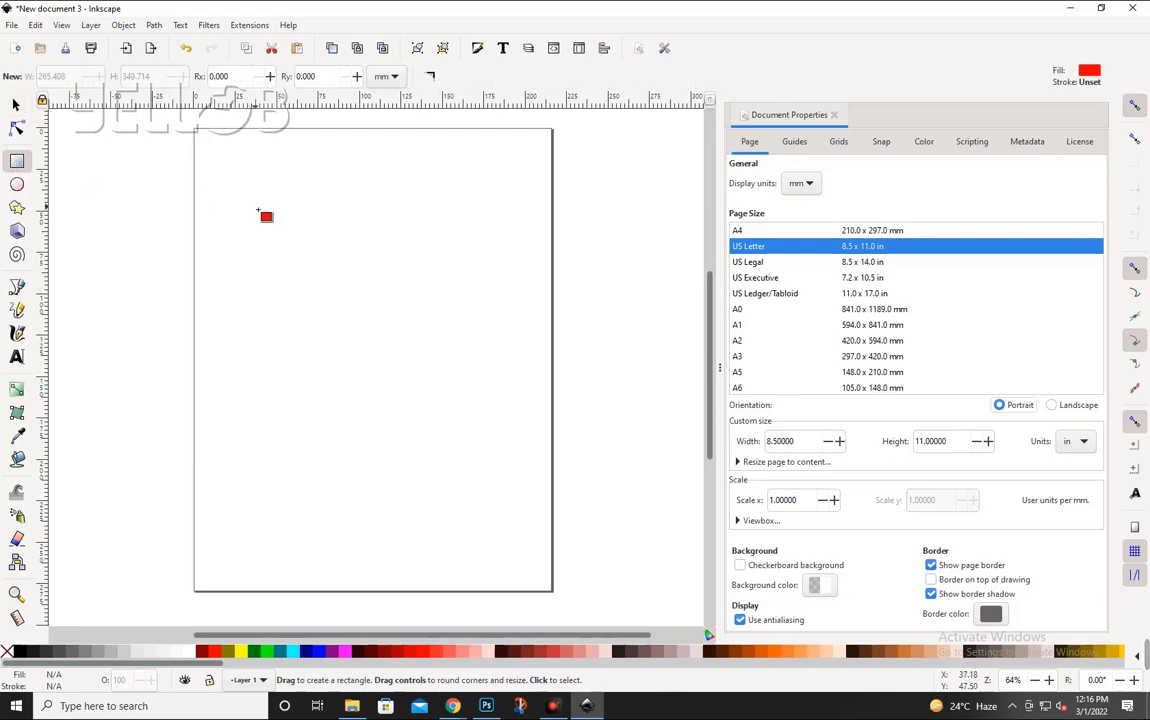
pyautogui.moveTo(254, 186); pyautogui.dragTo(335, 264)
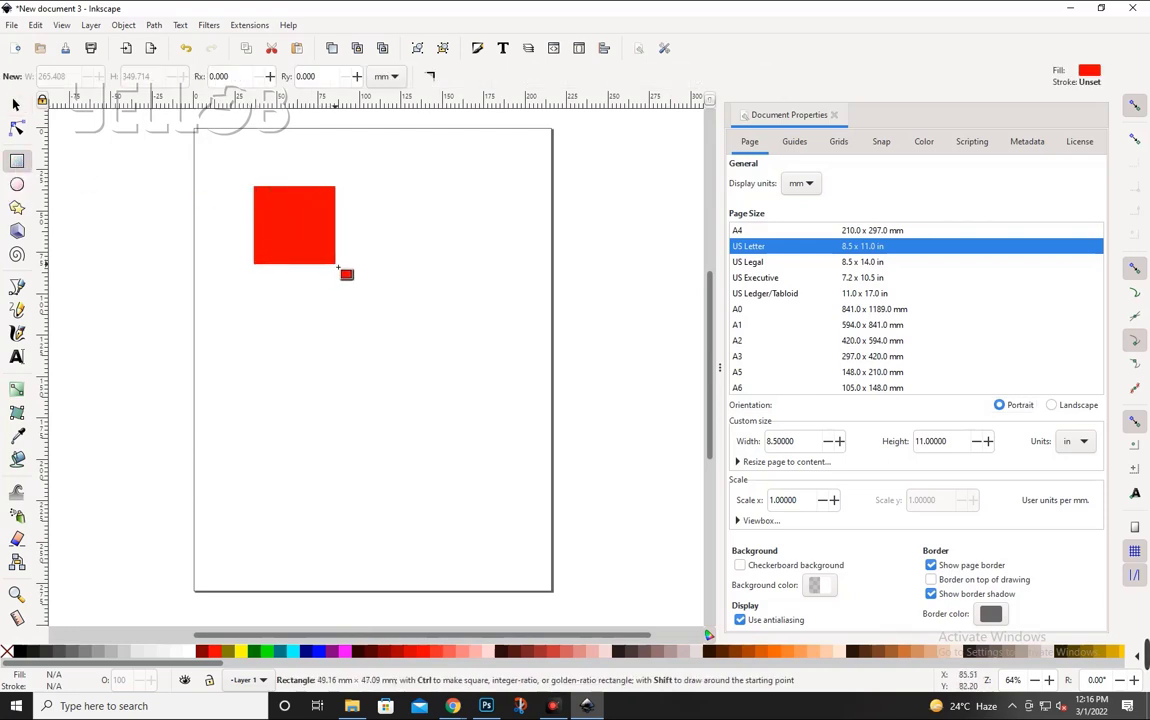
pyautogui.click(17, 184)
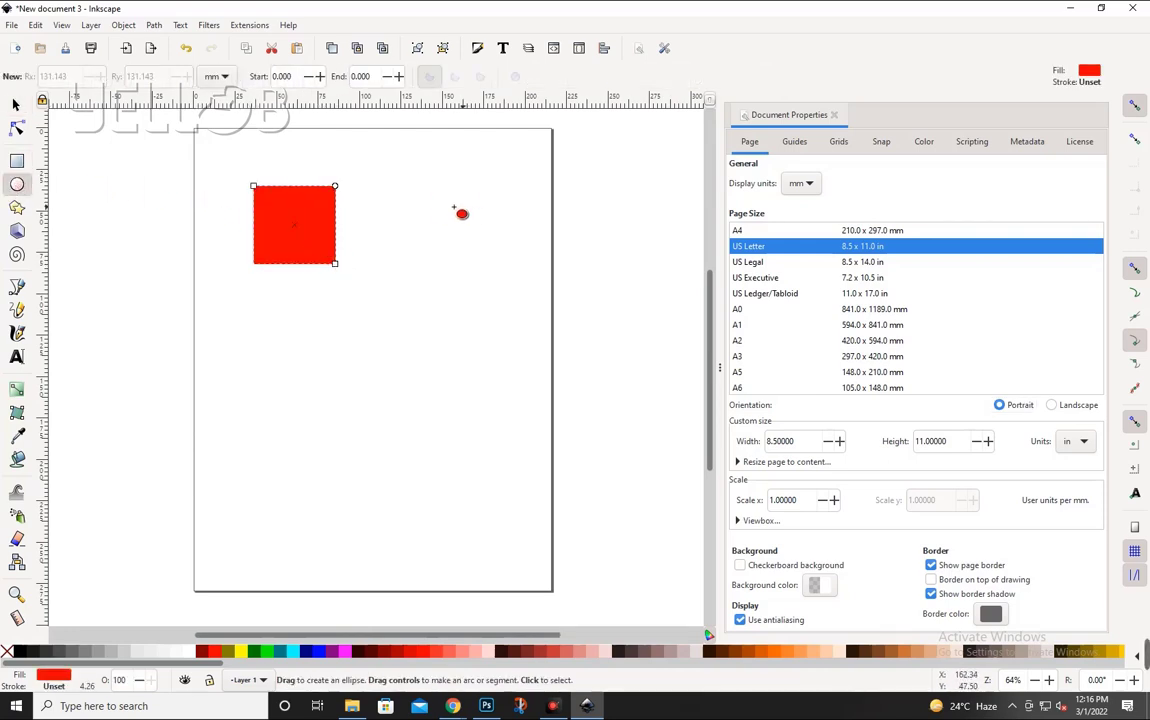
pyautogui.moveTo(398, 194); pyautogui.dragTo(473, 269)
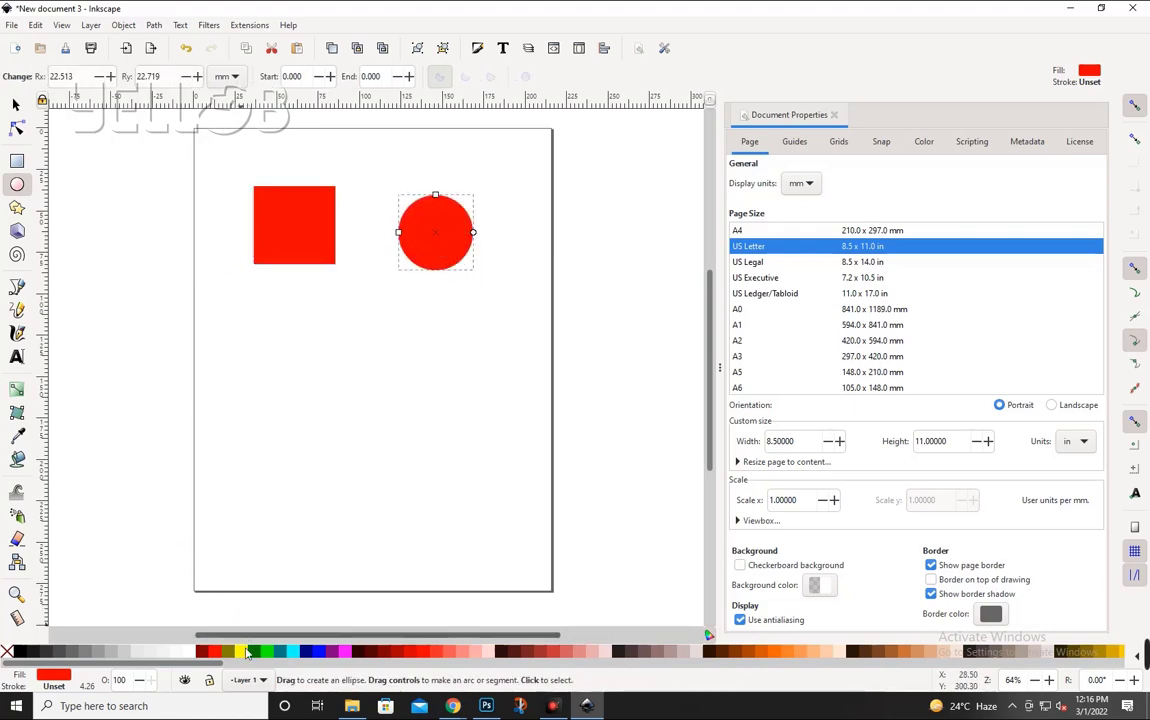
pyautogui.click(257, 653)
pyautogui.click(15, 104)
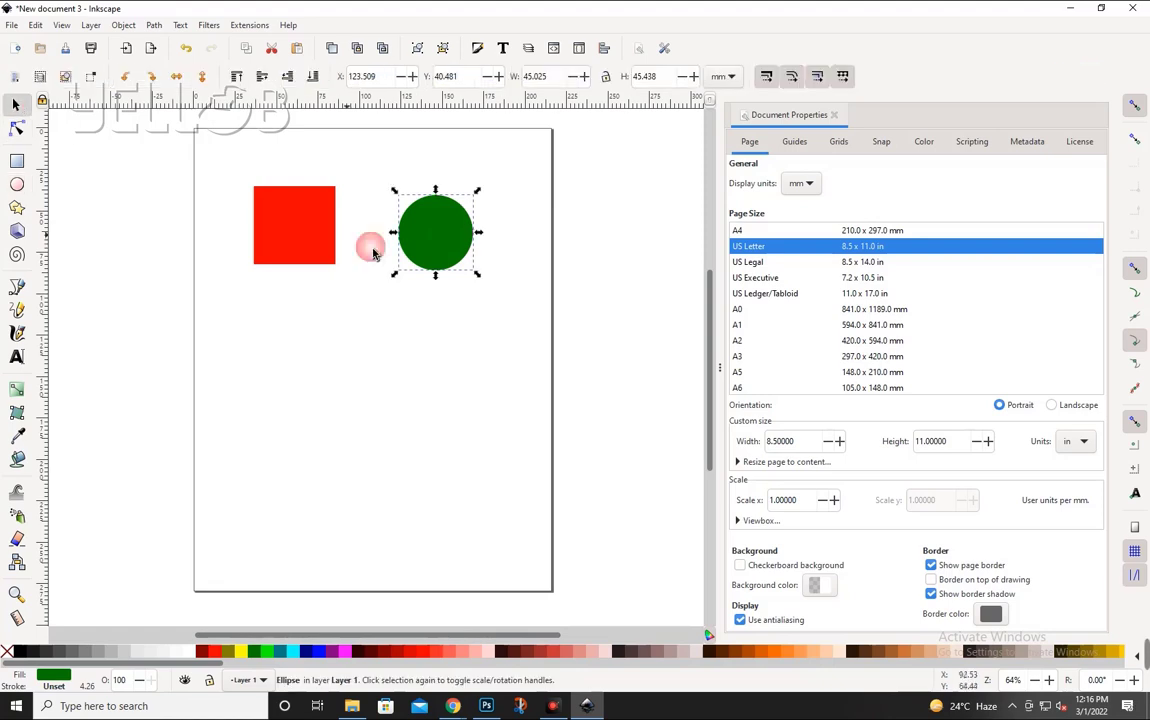
pyautogui.moveTo(433, 250); pyautogui.dragTo(408, 250)
# Nudge the square left and change its fill to white, leaving it invisible on the page.
pyautogui.moveTo(300, 255); pyautogui.dragTo(295, 255)
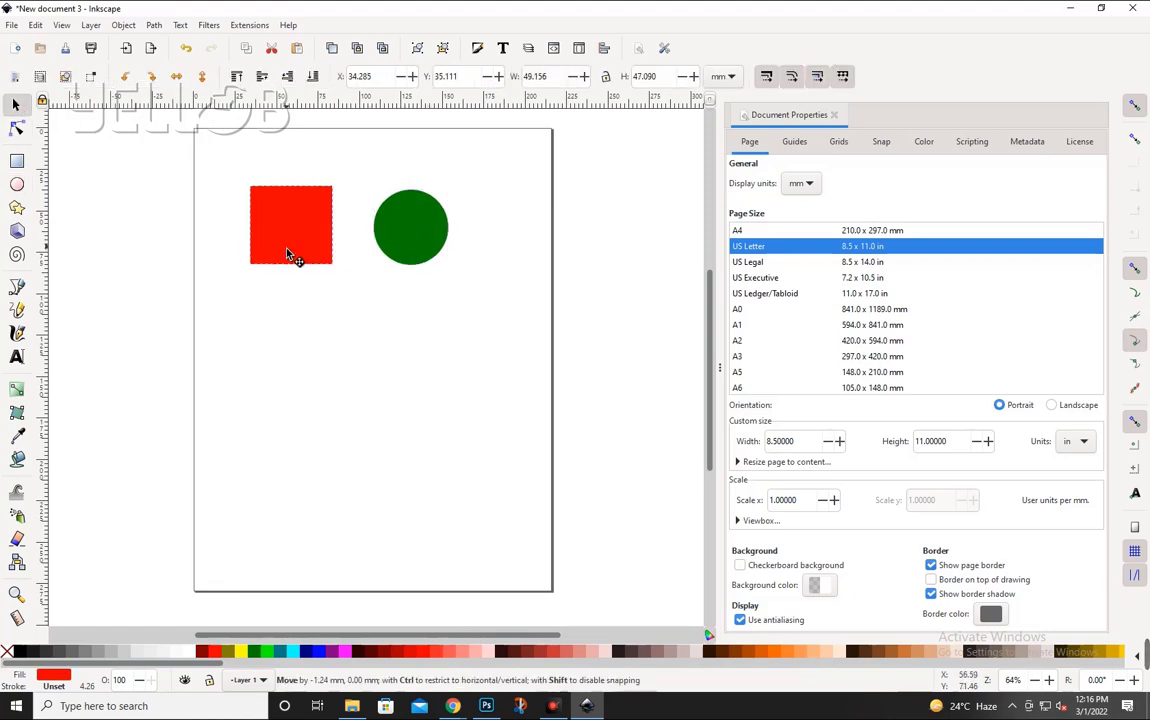
pyautogui.click(407, 250)
pyautogui.click(305, 252)
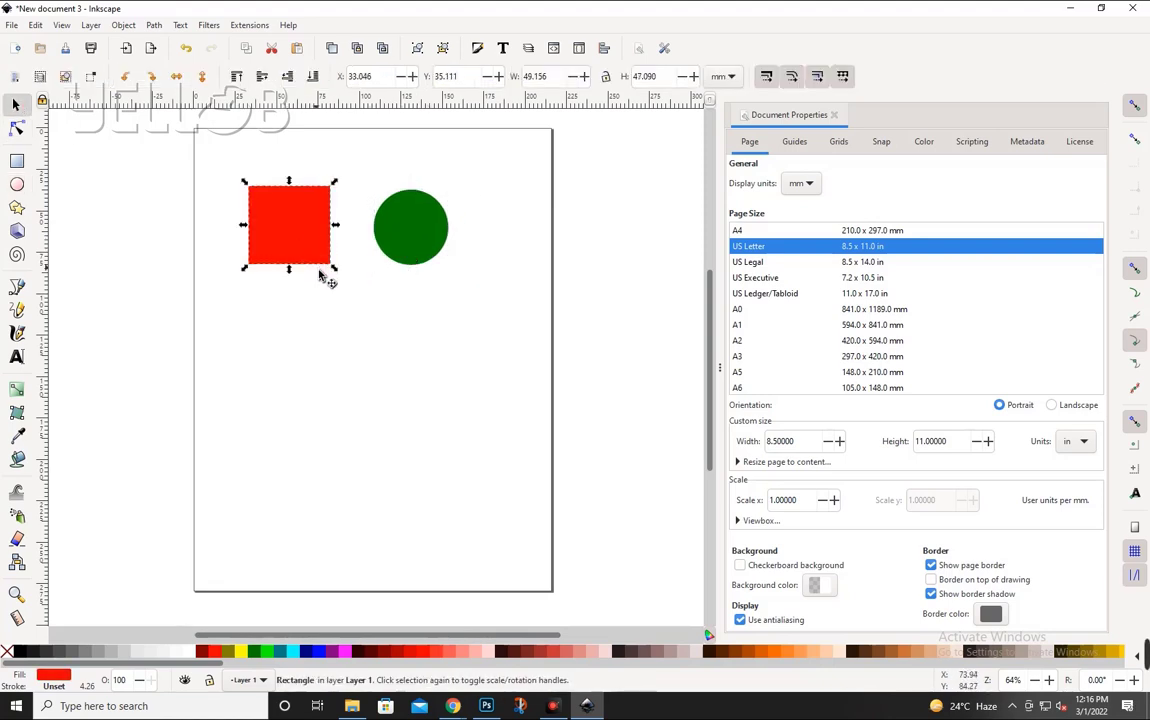
pyautogui.click(190, 652)
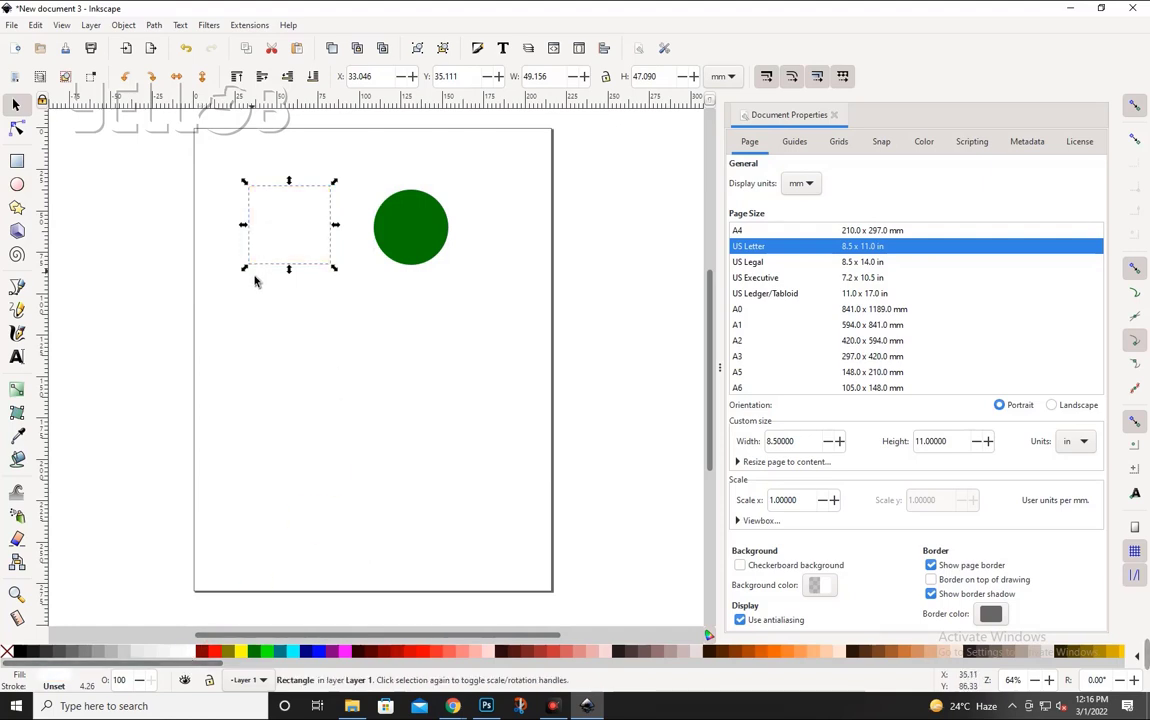
pyautogui.click(244, 278)
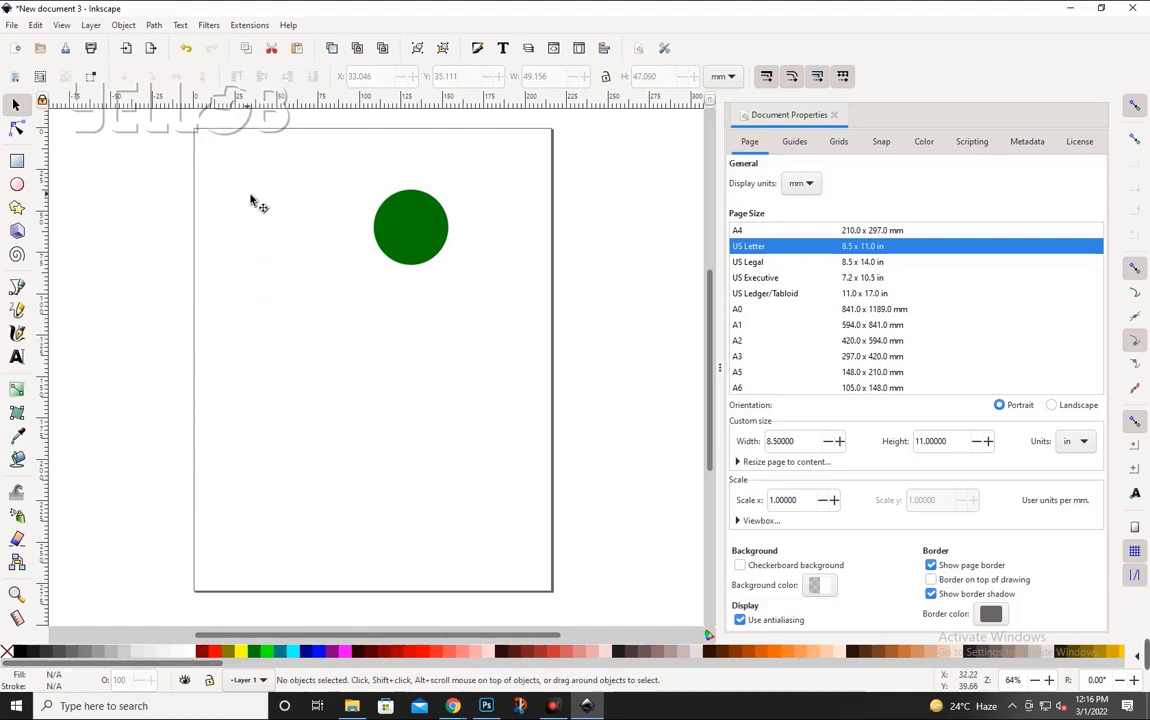
pyautogui.click(393, 247)
pyautogui.click(300, 244)
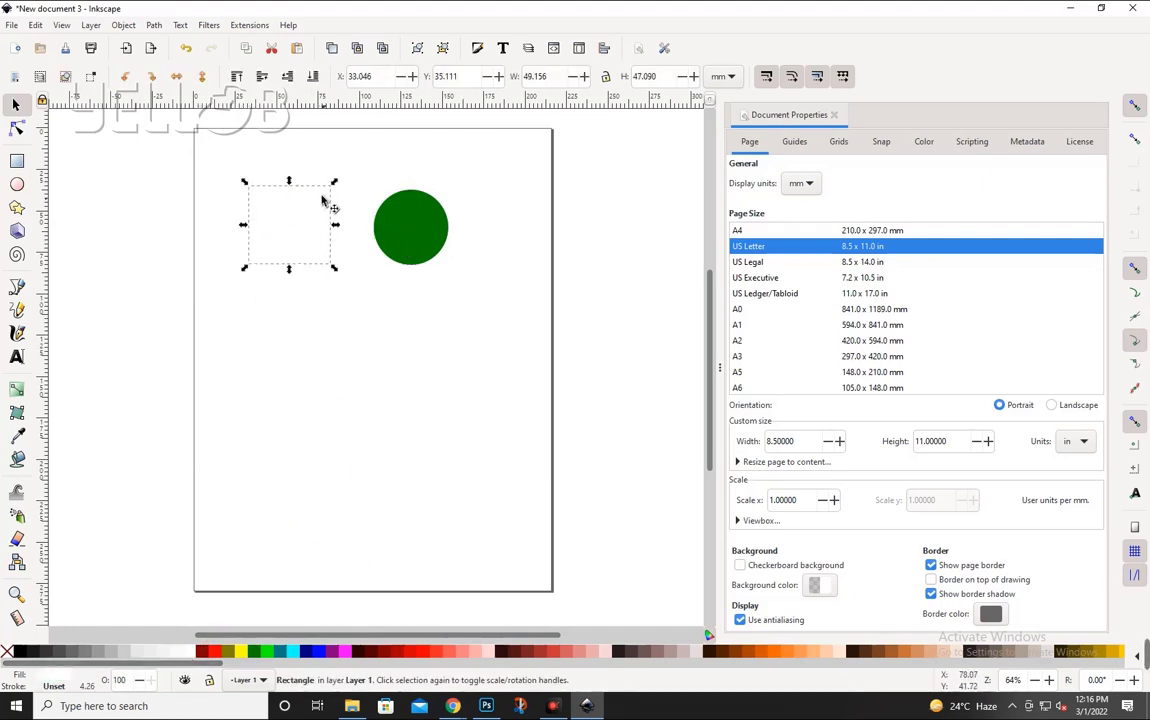
pyautogui.click(320, 296)
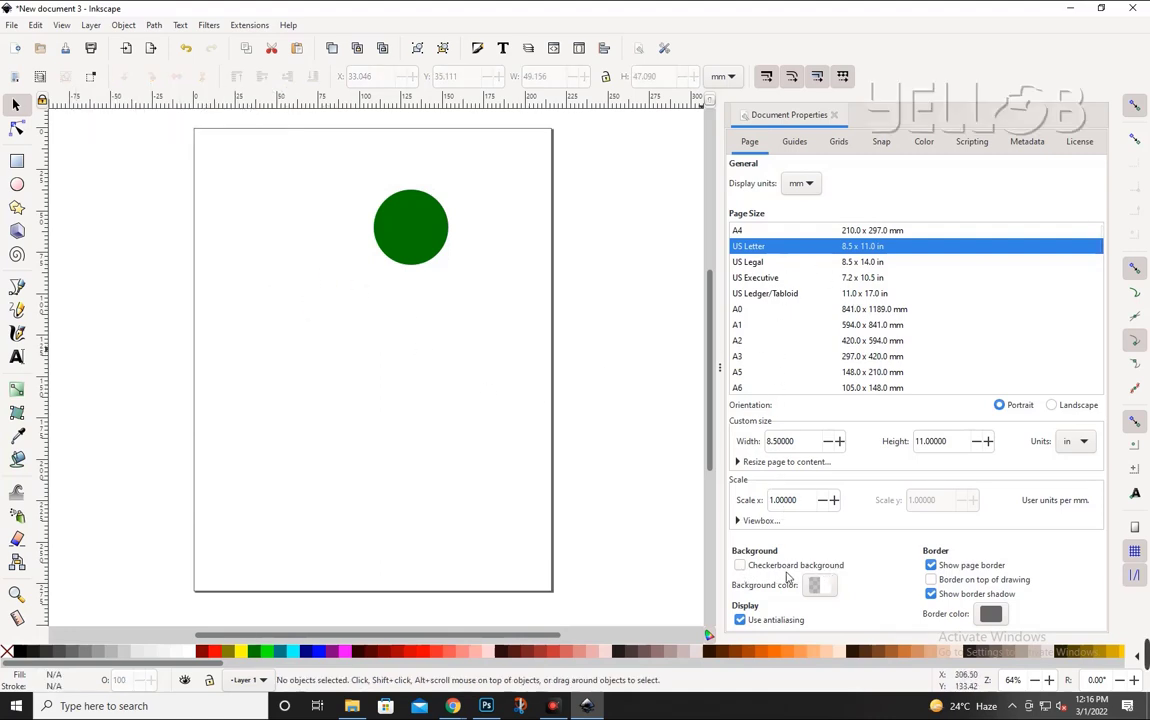
# Turn on the checkerboard background and select the white square and green circle.
pyautogui.click(740, 566)
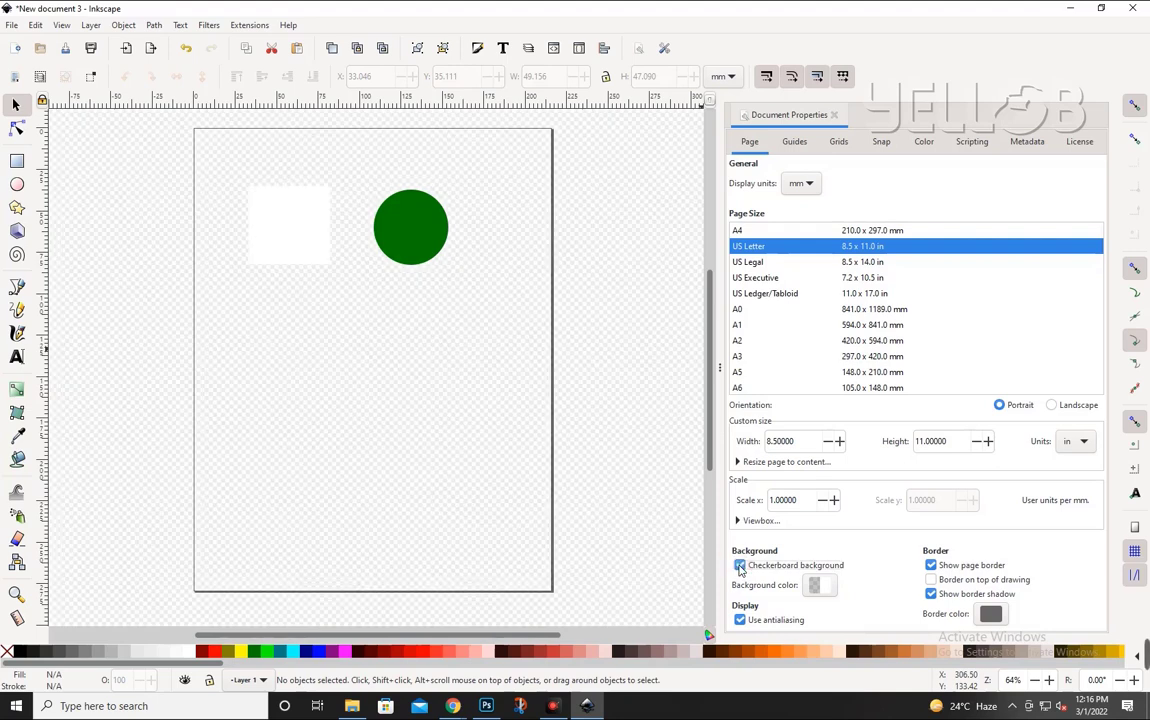
pyautogui.click(262, 212)
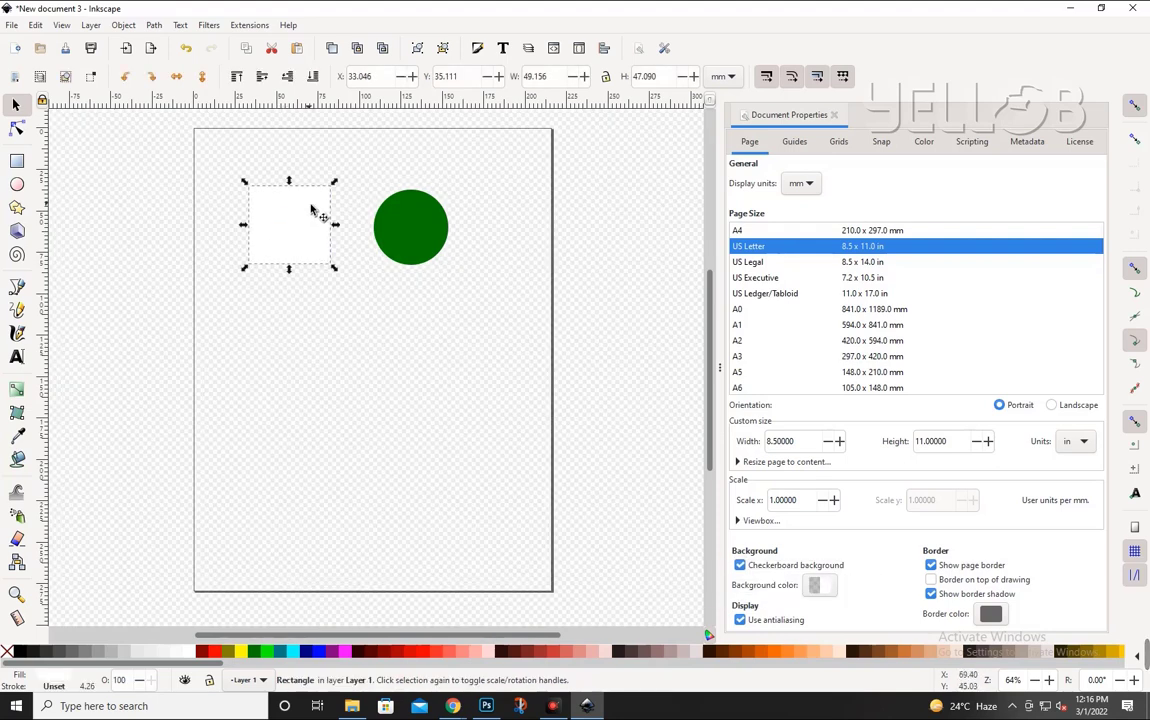
pyautogui.click(424, 239)
pyautogui.click(300, 245)
pyautogui.click(400, 245)
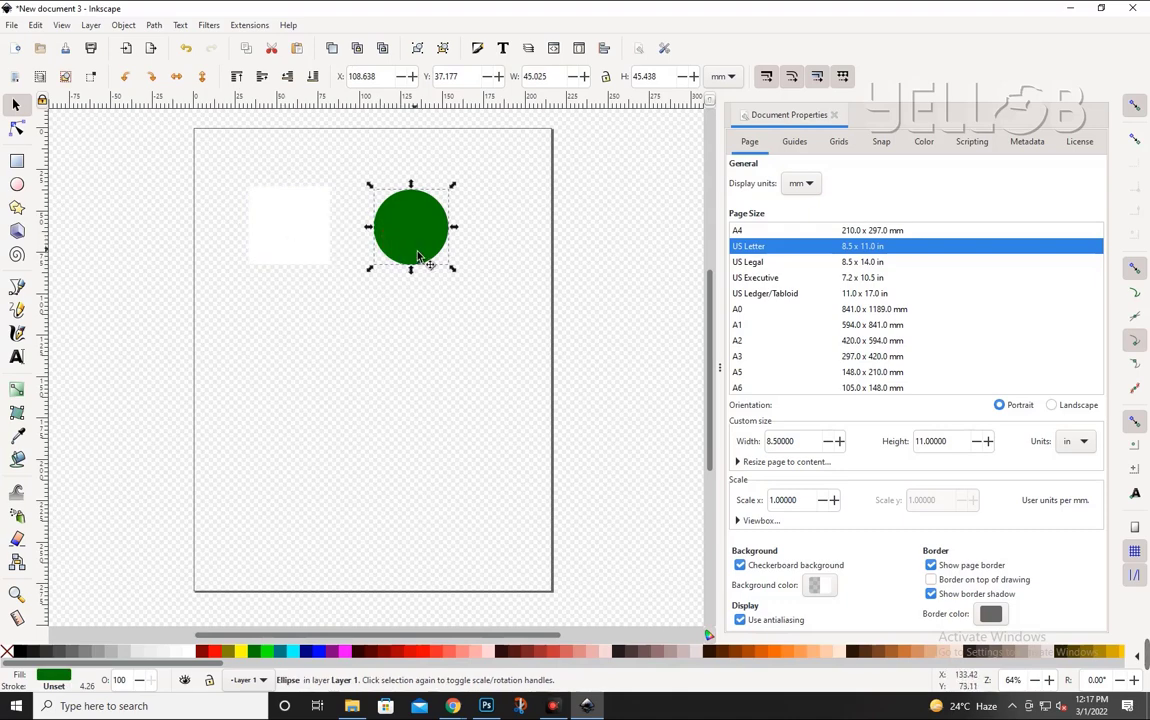
# Type 'Yellob' below the shapes with the Text tool and enlarge it to 30 pt.
pyautogui.click(16, 357)
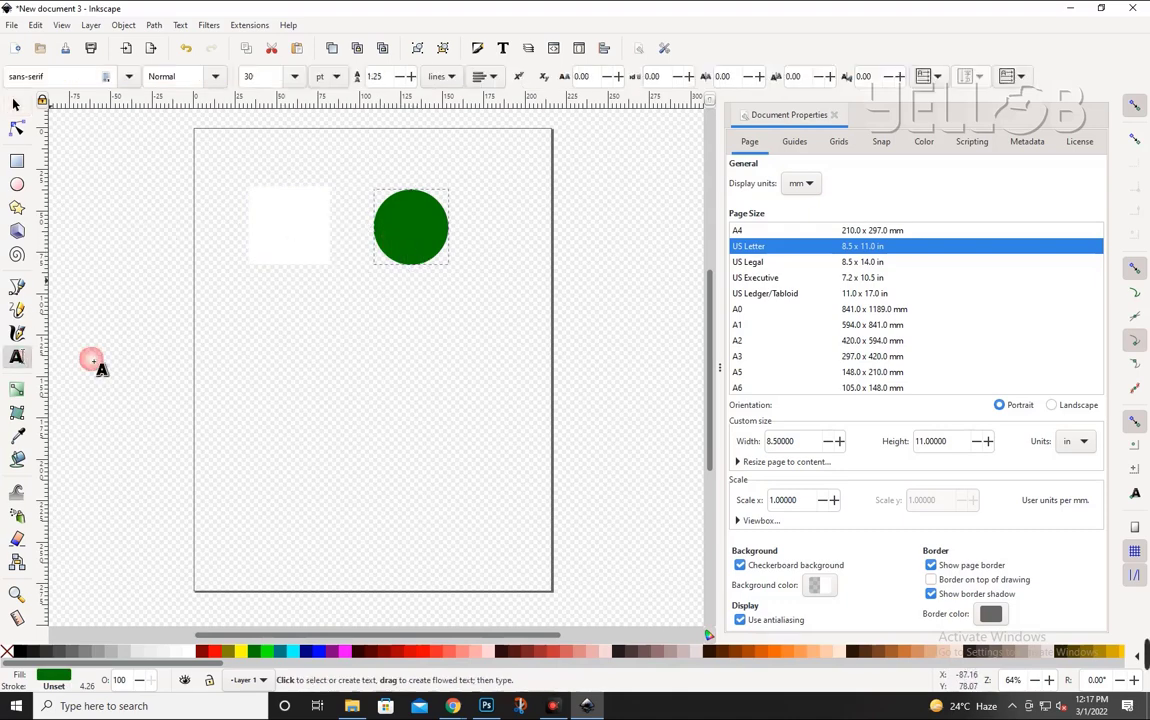
pyautogui.click(305, 320)
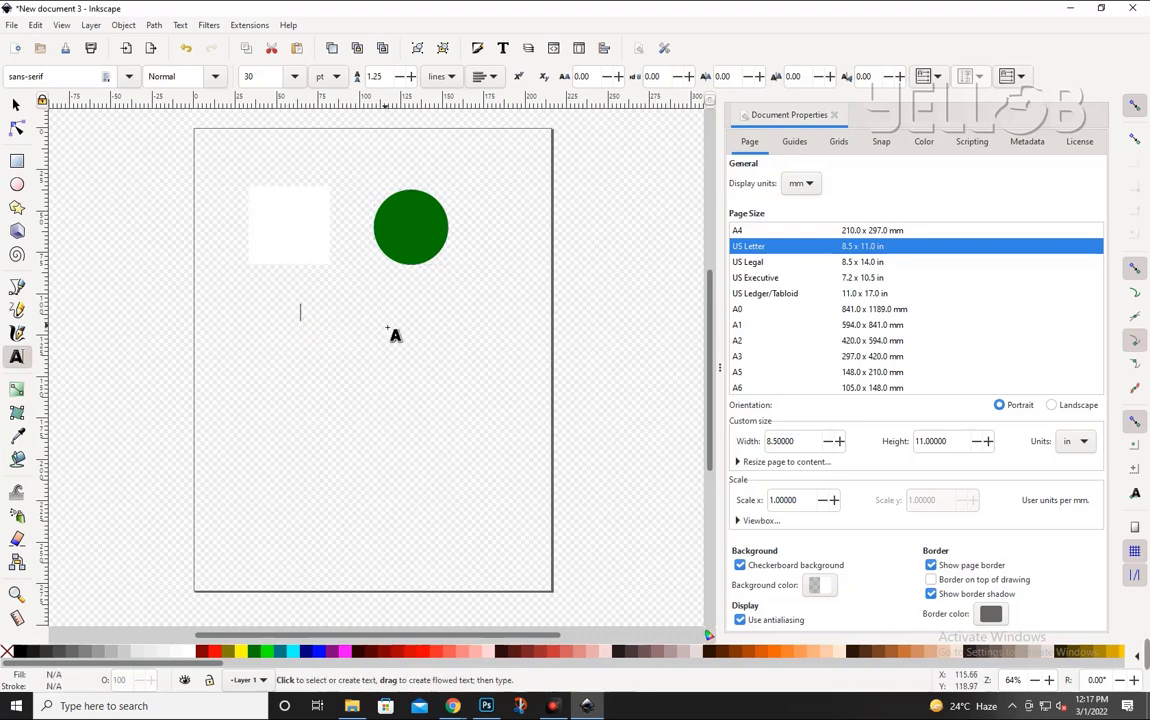
pyautogui.write('Y')
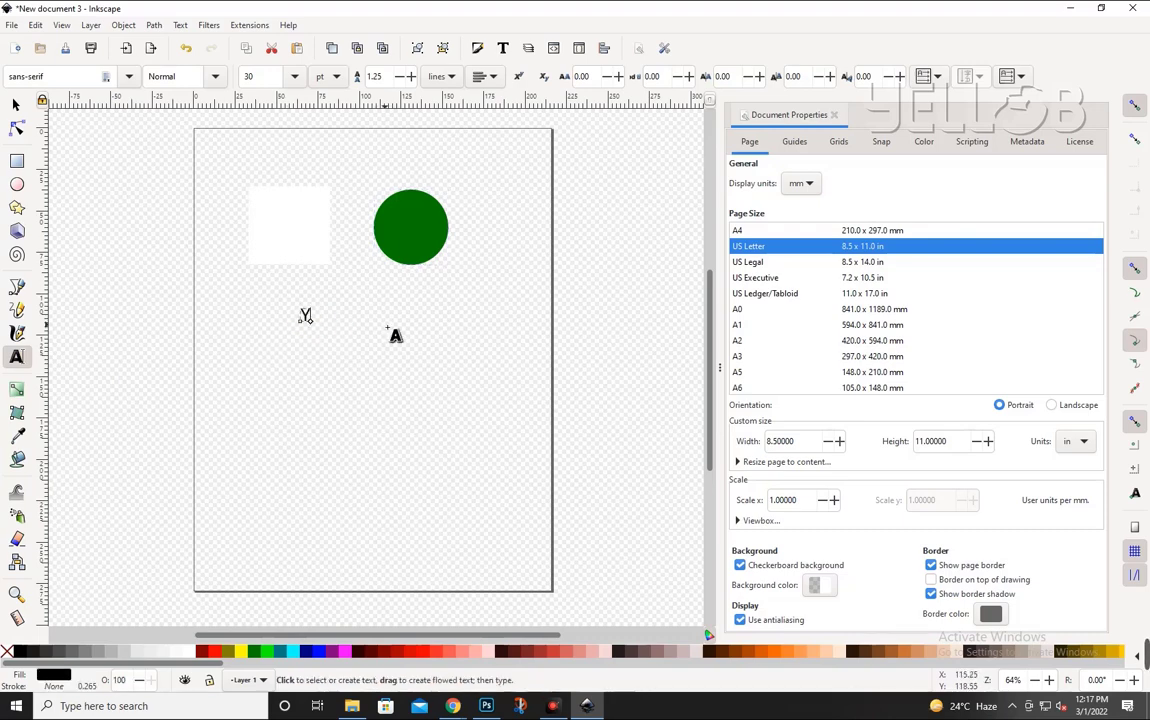
pyautogui.write('ellob')
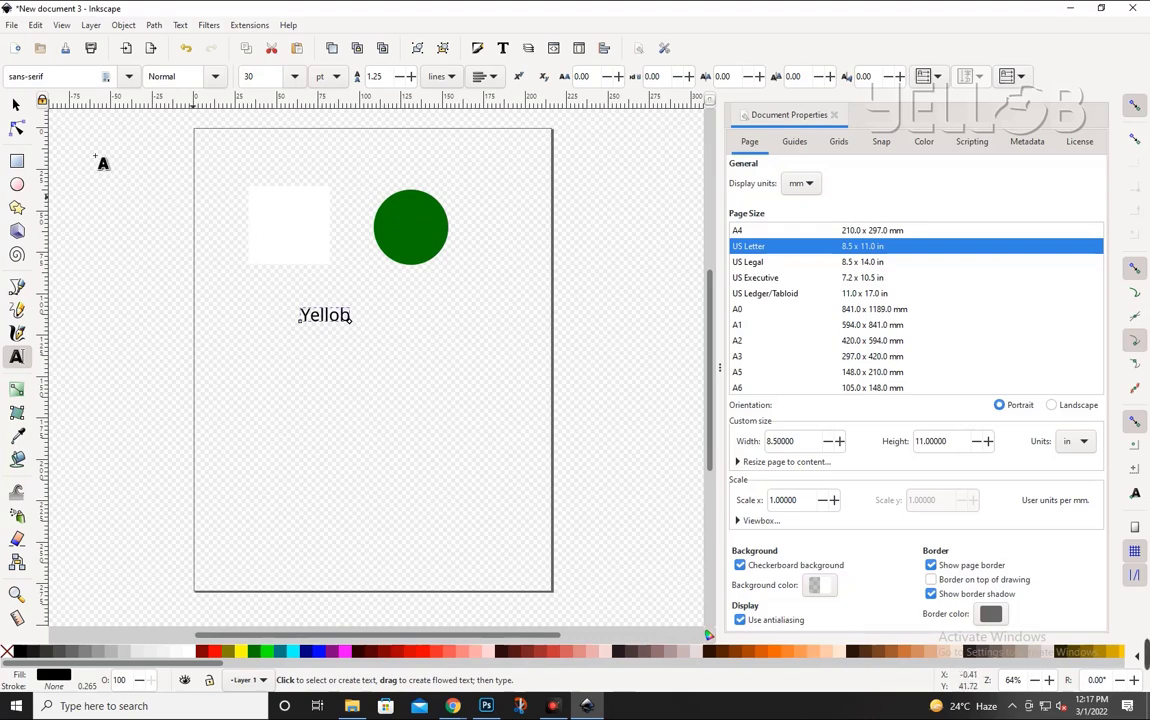
pyautogui.click(16, 104)
pyautogui.moveTo(357, 333)
pyautogui.mouseDown()
pyautogui.moveTo(420, 350)
pyautogui.moveTo(395, 340)
pyautogui.mouseUp()
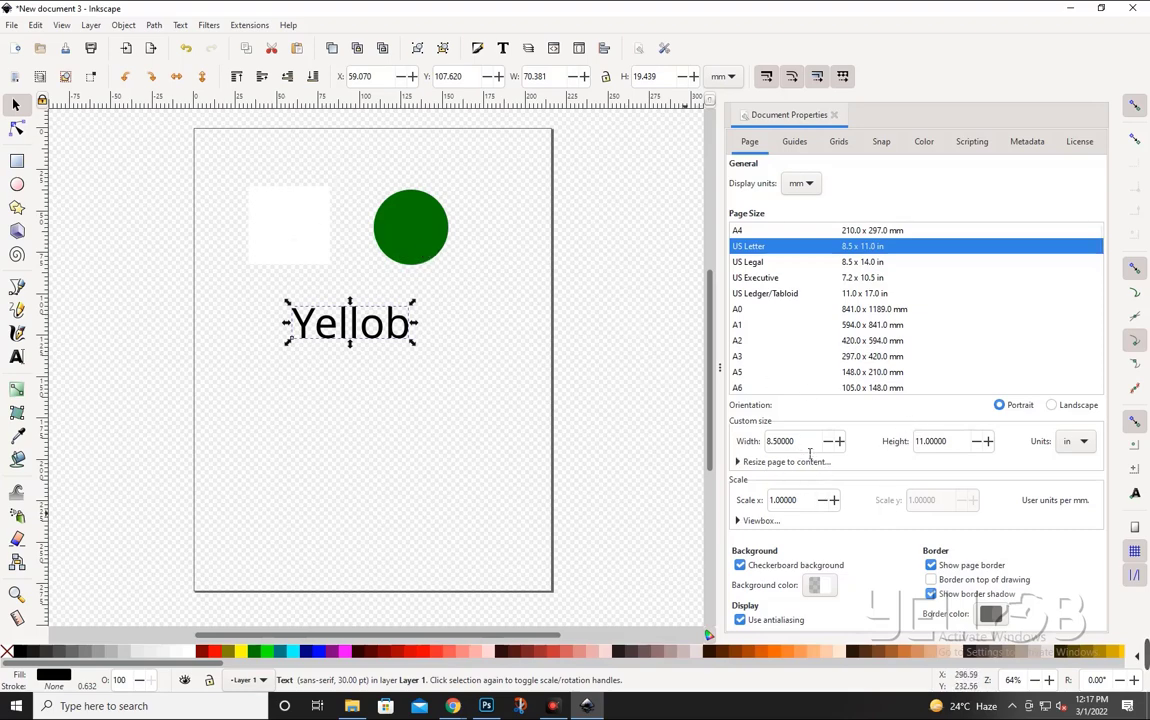
# Enter a new page width and a 300 page height, then scroll the panel.
pyautogui.tripleClick(752, 441)
pyautogui.write('6')
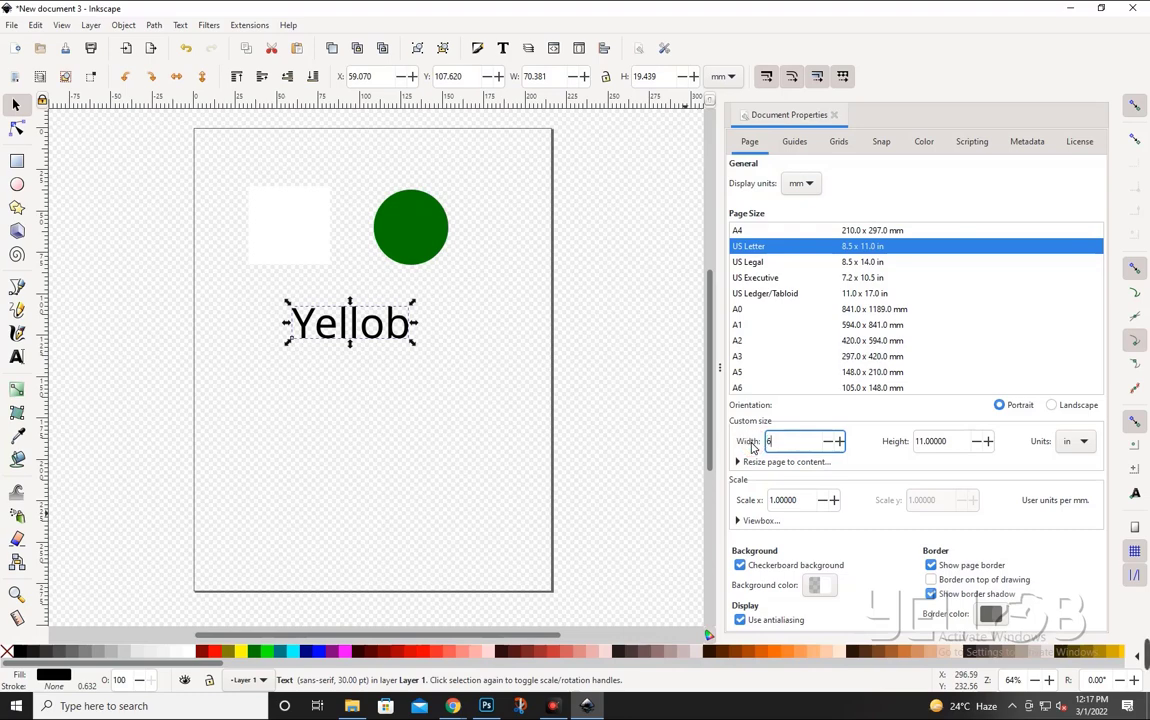
pyautogui.tripleClick(935, 441)
pyautogui.write('300')
pyautogui.press('Return')
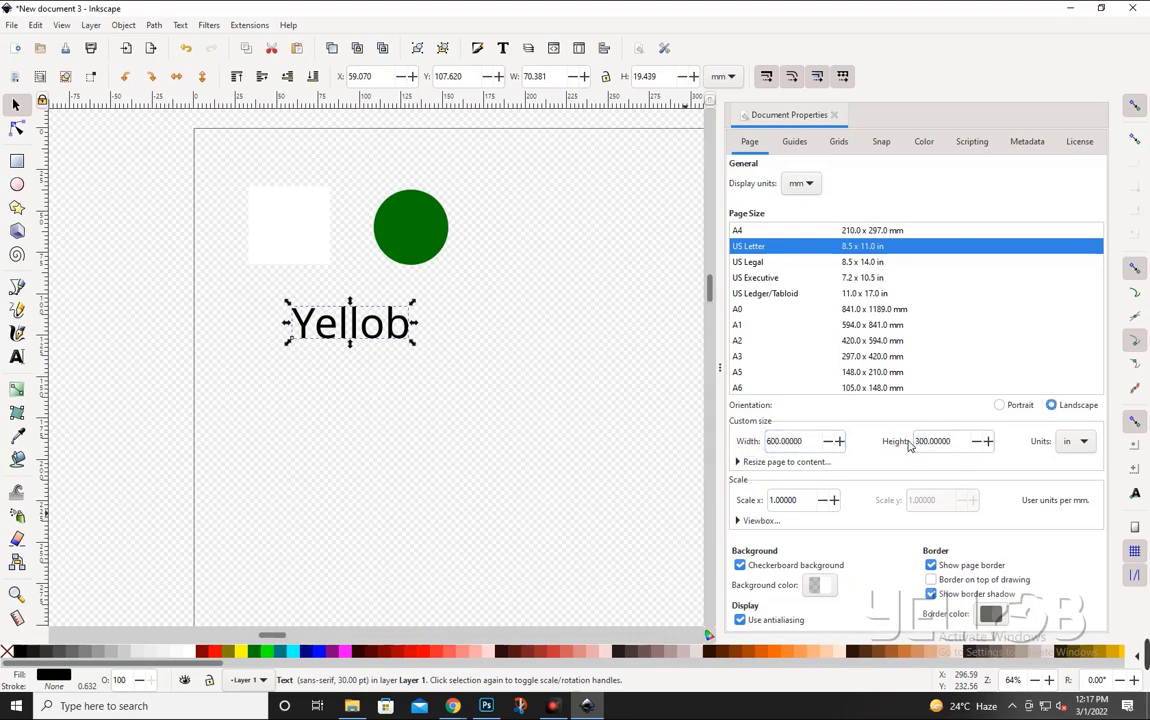
pyautogui.scroll(-3, 670, 516)
pyautogui.scroll(3, 670, 516)
pyautogui.scroll(1, 670, 516)
pyautogui.keyDown('ctrl'); pyautogui.scroll(-2, 670, 516); pyautogui.keyUp('ctrl')
pyautogui.scroll(-2, 675, 520)
pyautogui.scroll(-3, 684, 530)
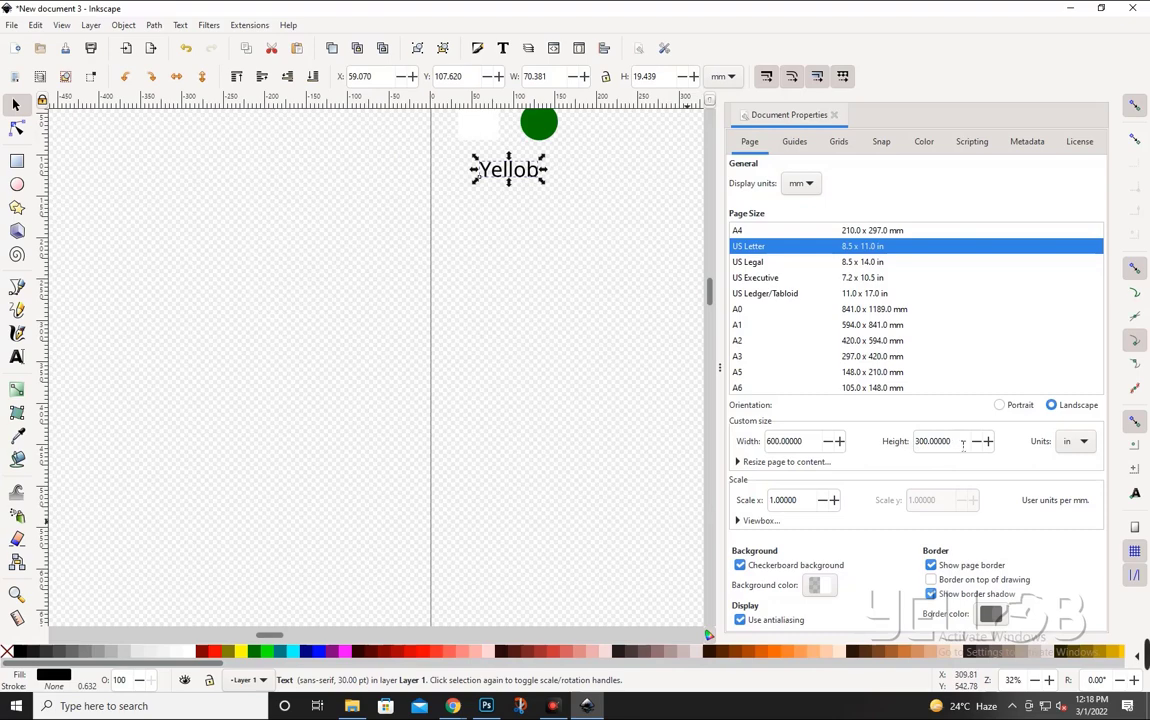
# Change the page height to 200.
pyautogui.moveTo(963, 441); pyautogui.dragTo(901, 441)
pyautogui.write('200')
pyautogui.press('Return')
pyautogui.moveTo(271, 636)
pyautogui.mouseDown()
pyautogui.moveTo(287, 637)
pyautogui.moveTo(271, 637)
pyautogui.mouseUp()
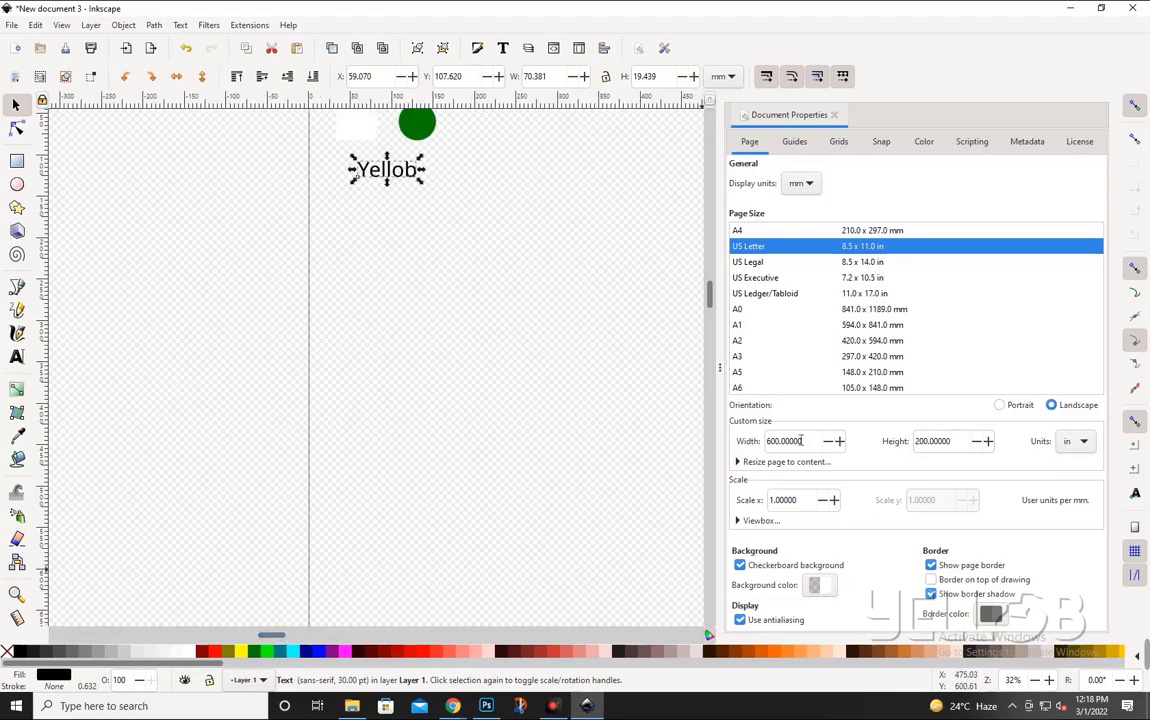
pyautogui.moveTo(709, 292)
pyautogui.mouseDown()
pyautogui.moveTo(711, 335)
pyautogui.moveTo(711, 290)
pyautogui.mouseUp()
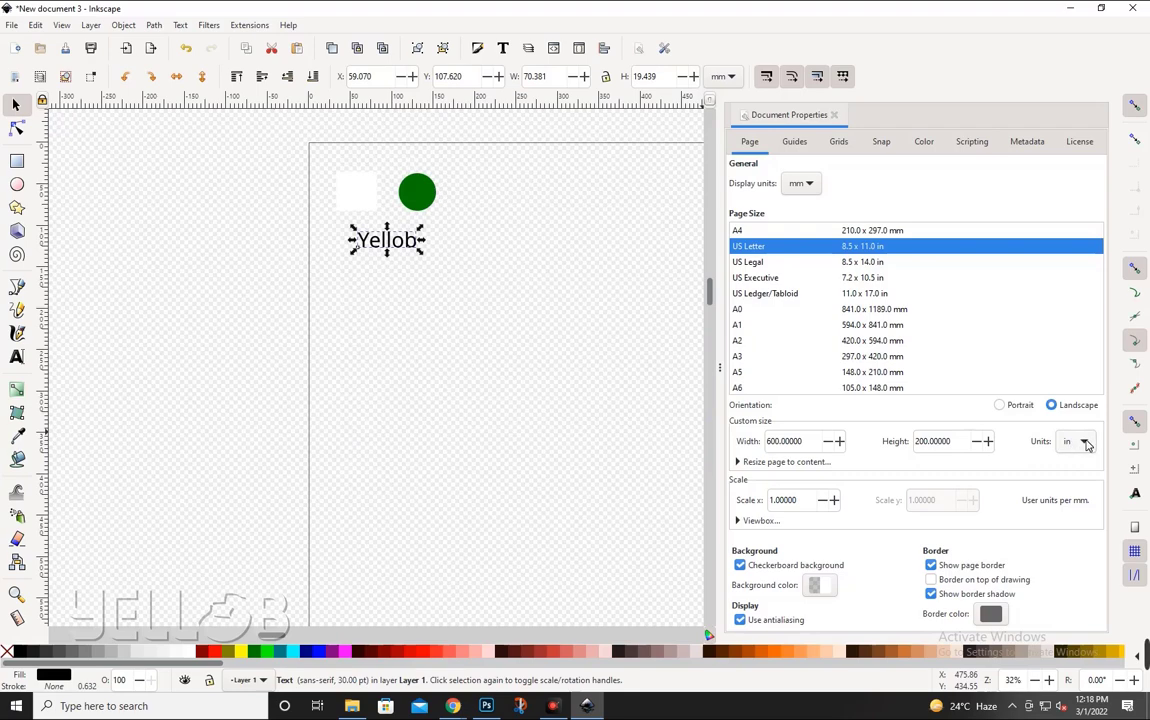
# Switch the page units to mm and set the page to 300 × 300 mm.
pyautogui.click(1086, 443)
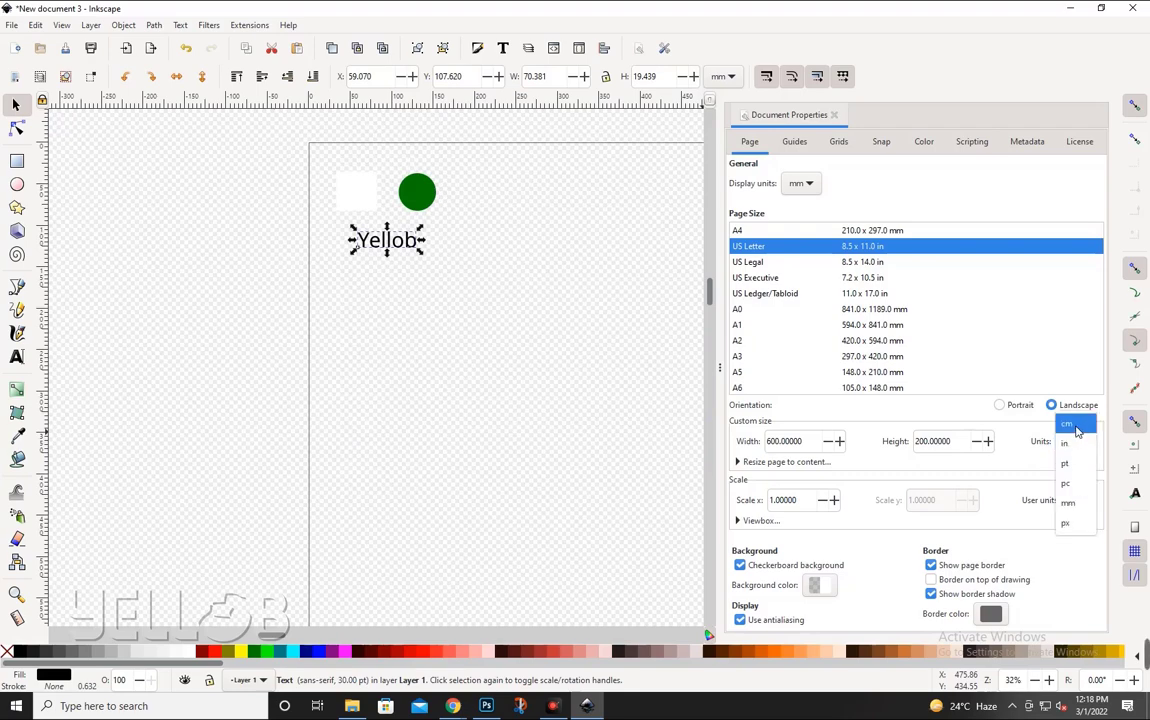
pyautogui.click(1068, 503)
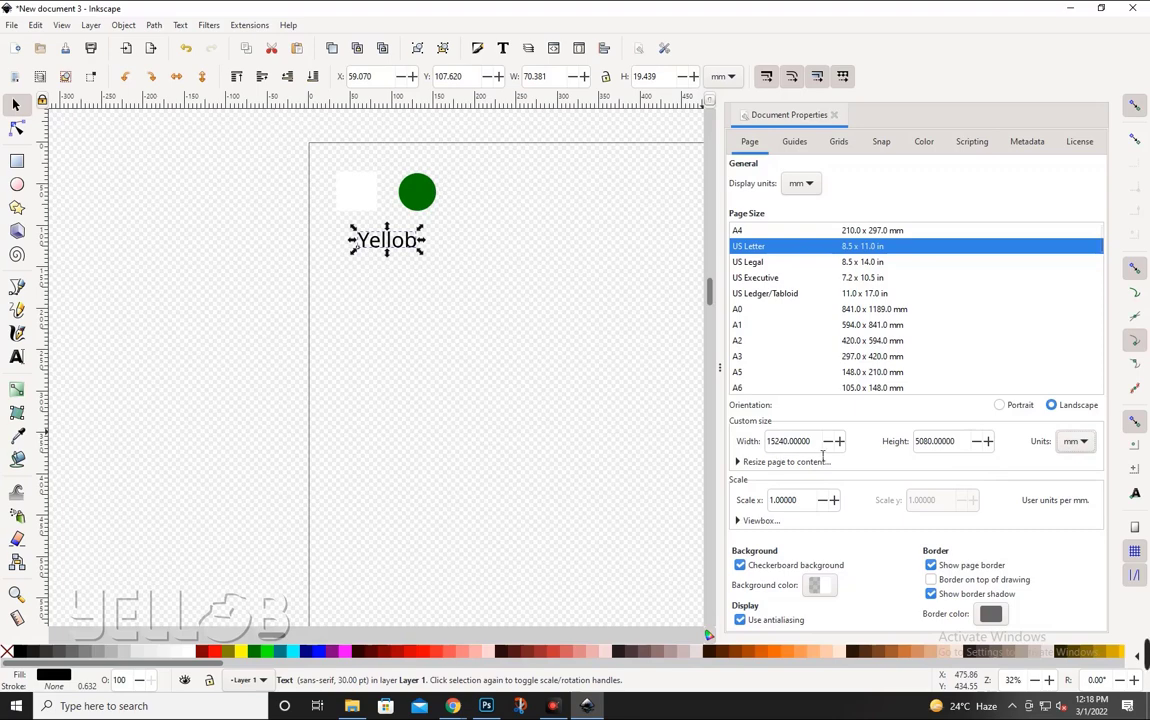
pyautogui.moveTo(820, 443); pyautogui.dragTo(743, 444)
pyautogui.write('3')
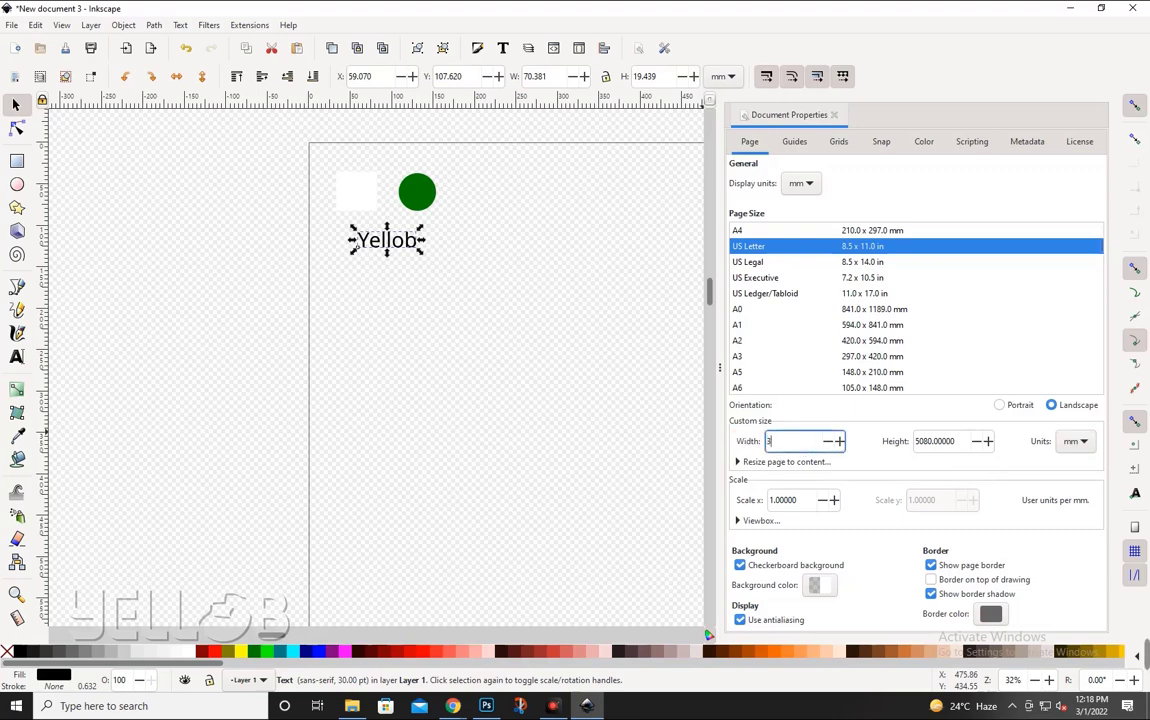
pyautogui.press('Tab')
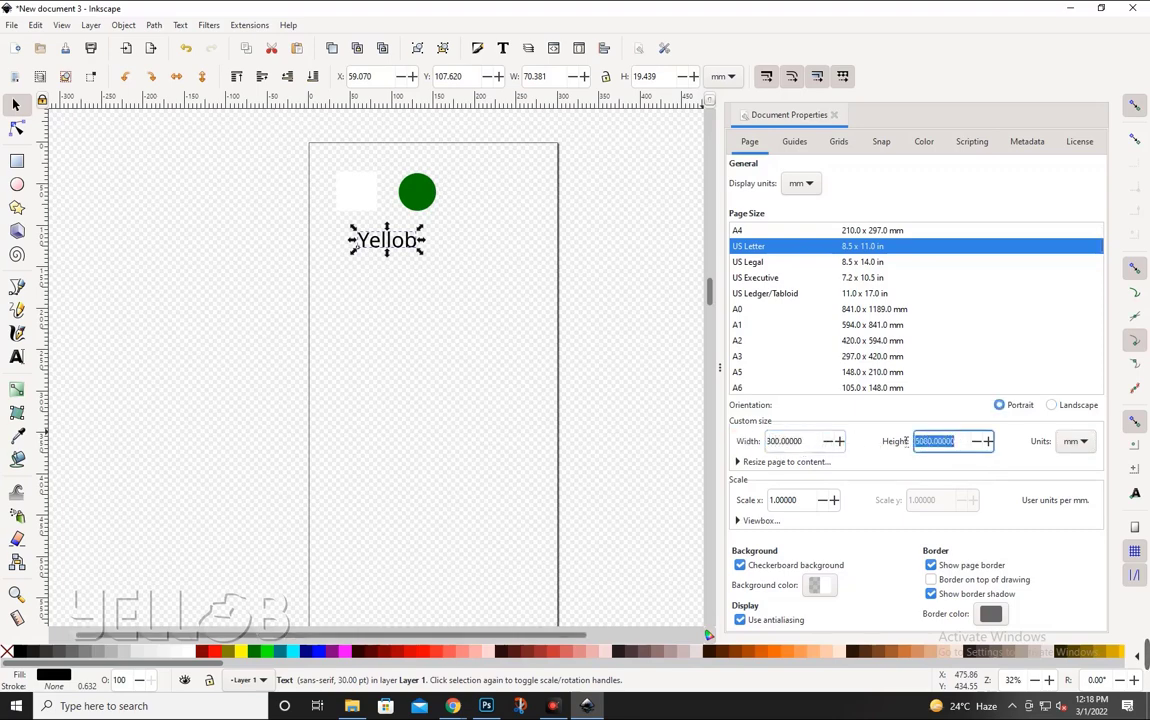
pyautogui.write('30')
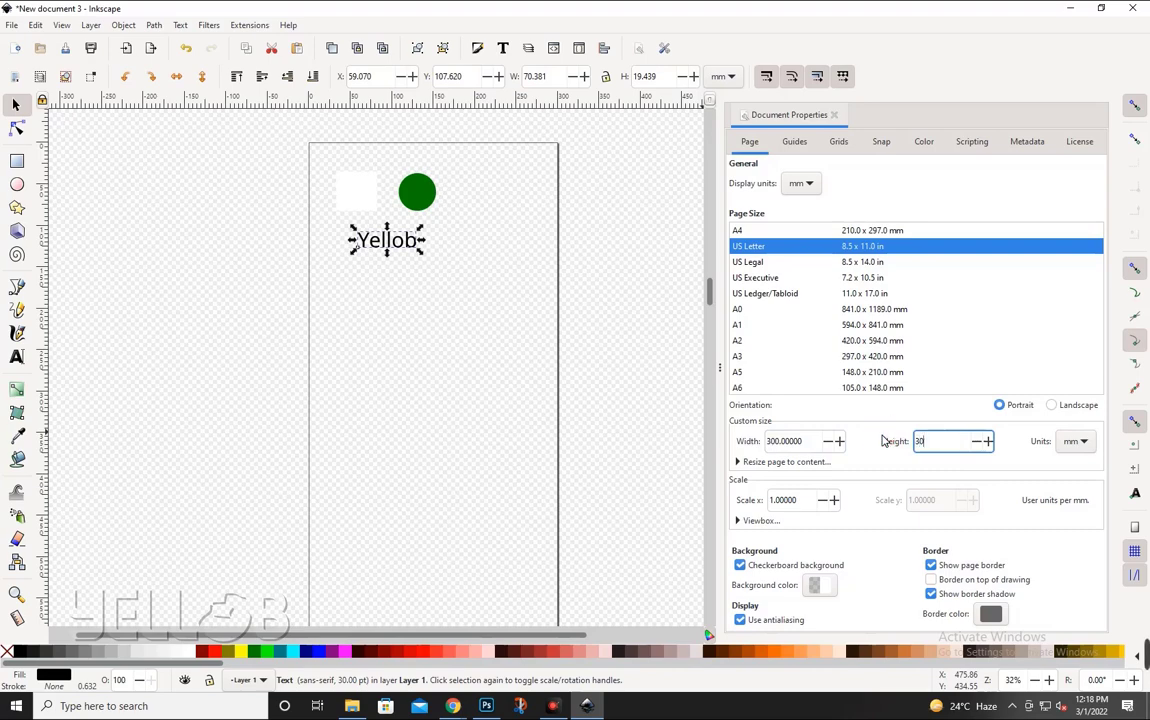
pyautogui.write('0')
pyautogui.click(551, 373)
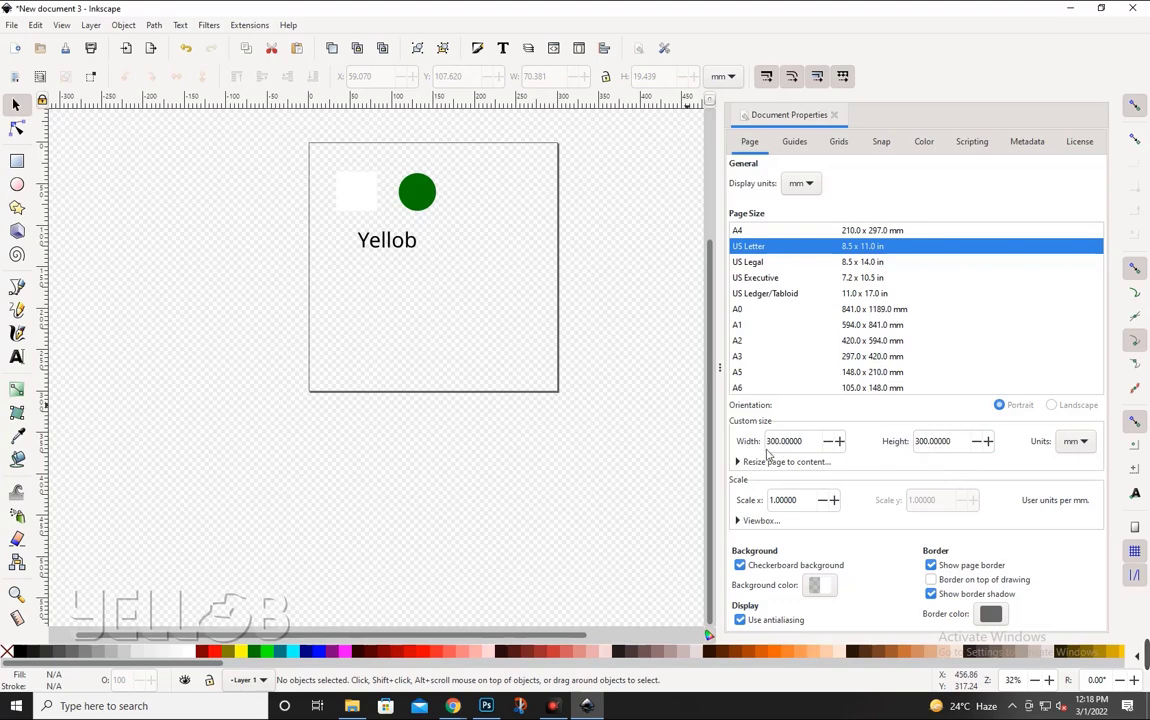
# Switch page units to px and set the height to 800 px, giving 1133.86 × 800 px.
pyautogui.click(1085, 442)
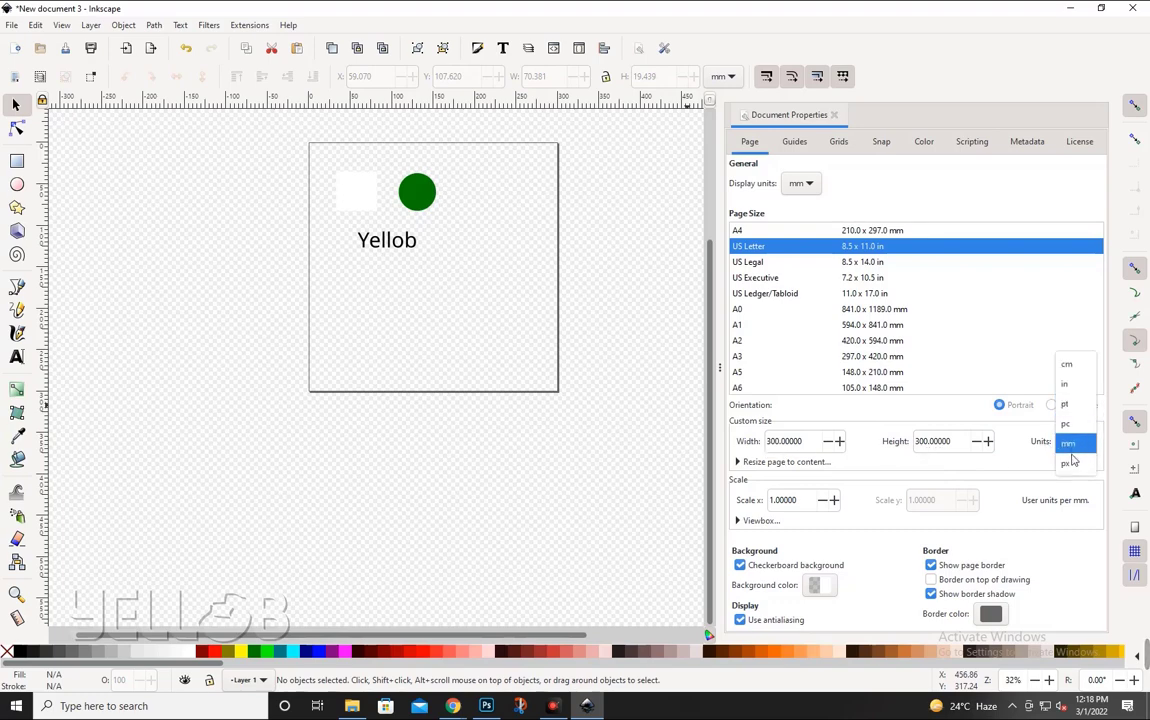
pyautogui.click(1066, 463)
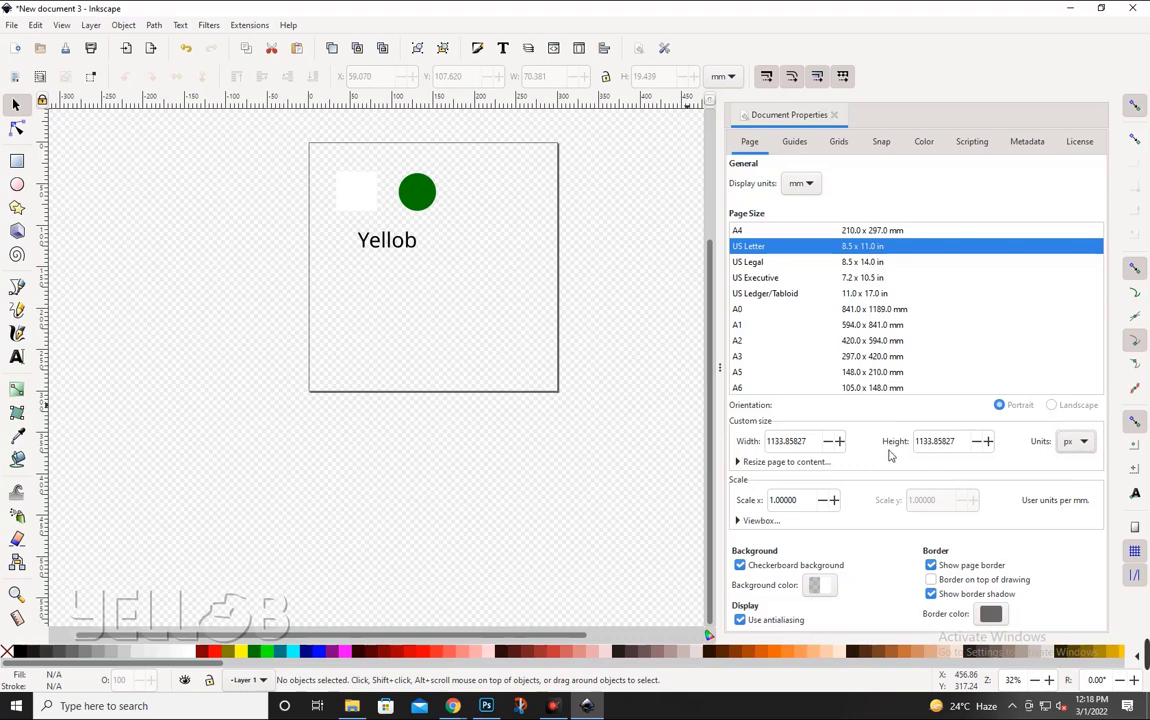
pyautogui.doubleClick(767, 441)
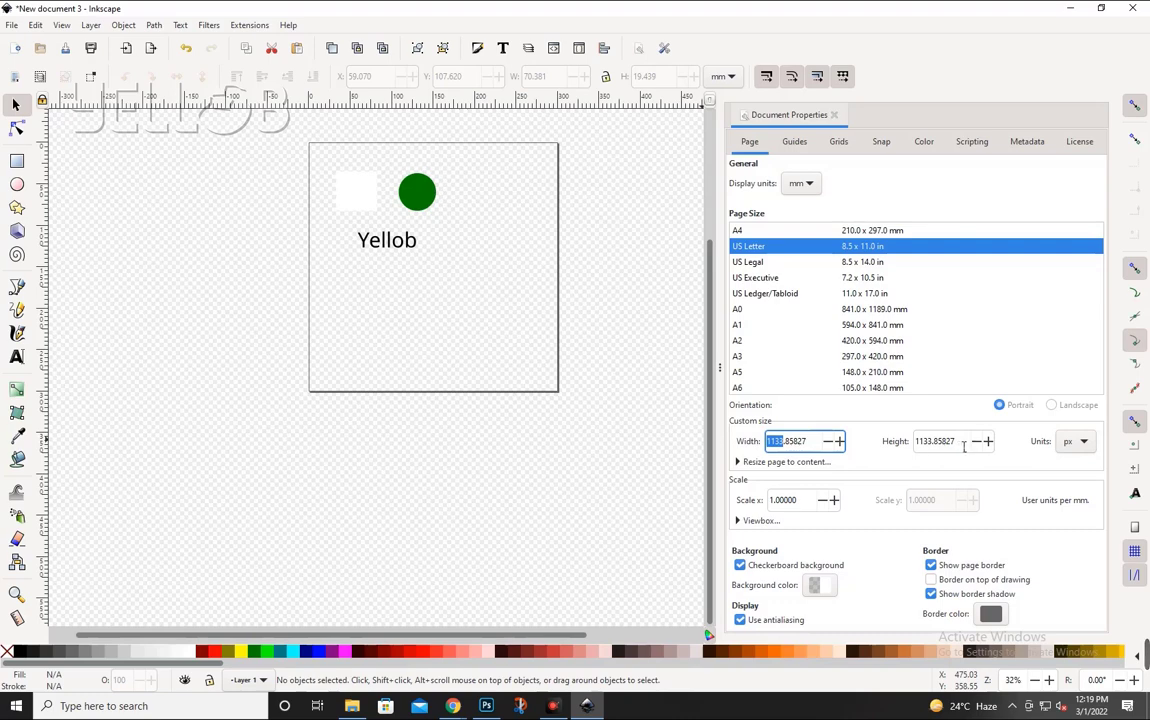
pyautogui.moveTo(964, 447); pyautogui.dragTo(898, 441)
pyautogui.write('800')
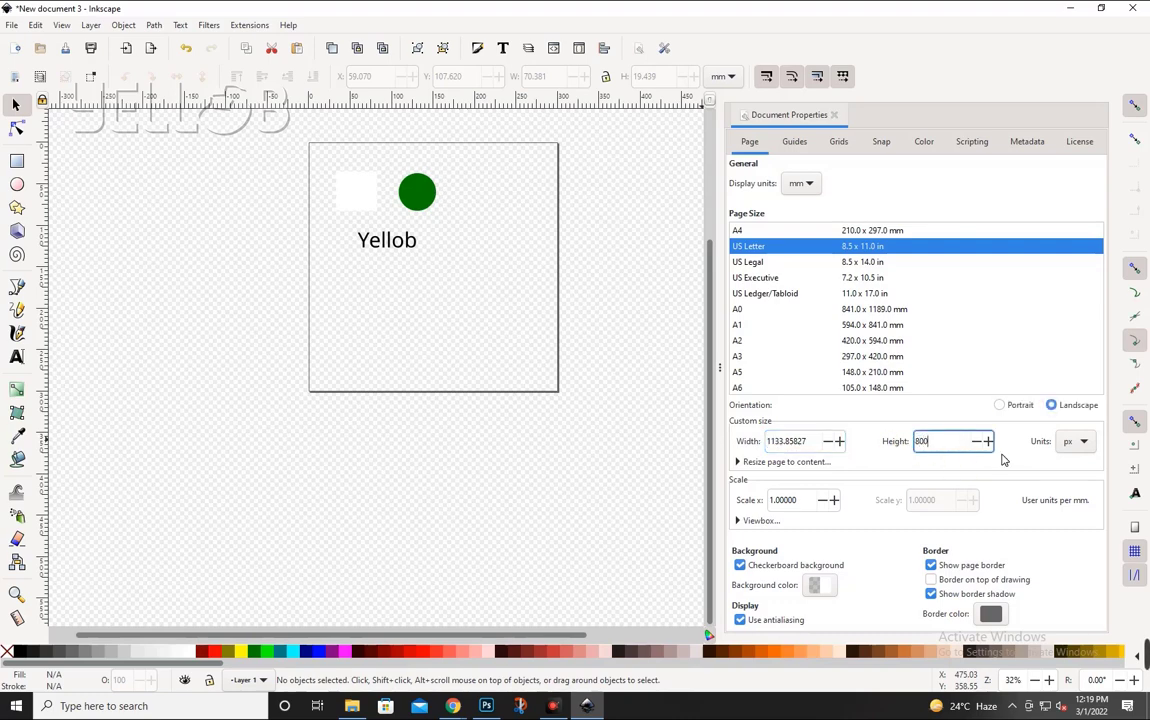
pyautogui.press('Return')
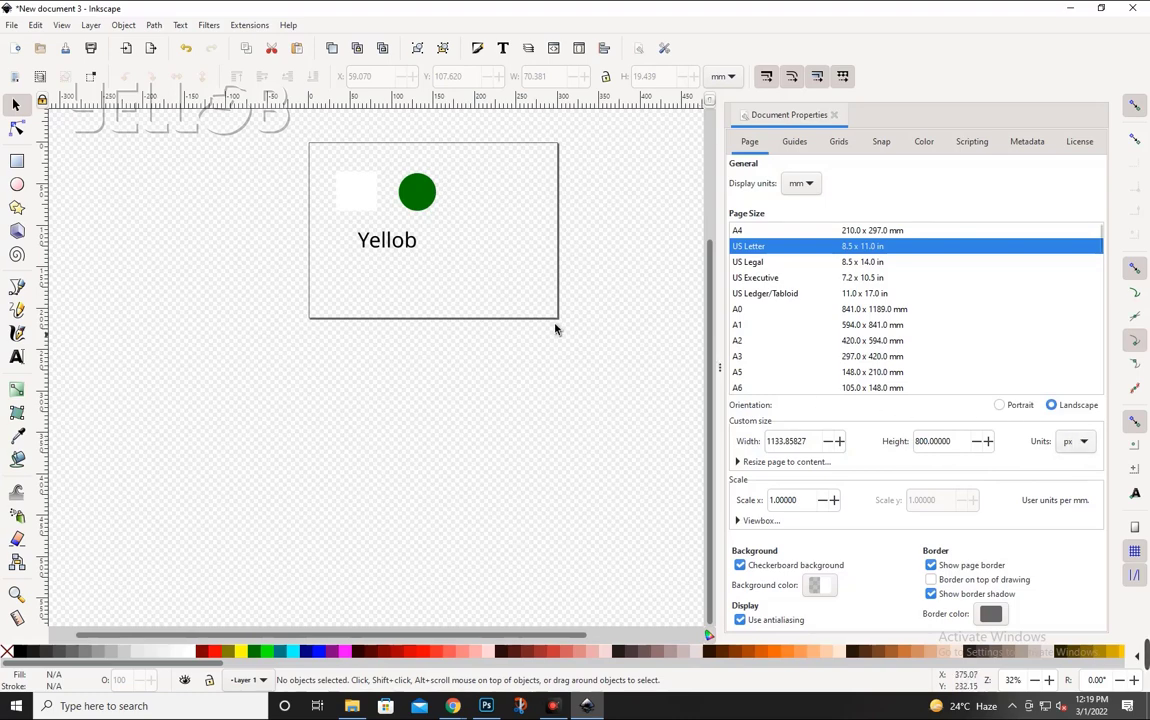
pyautogui.scroll(1, 550, 326)
pyautogui.scroll(1, 560, 330)
pyautogui.scroll(2, 568, 334)
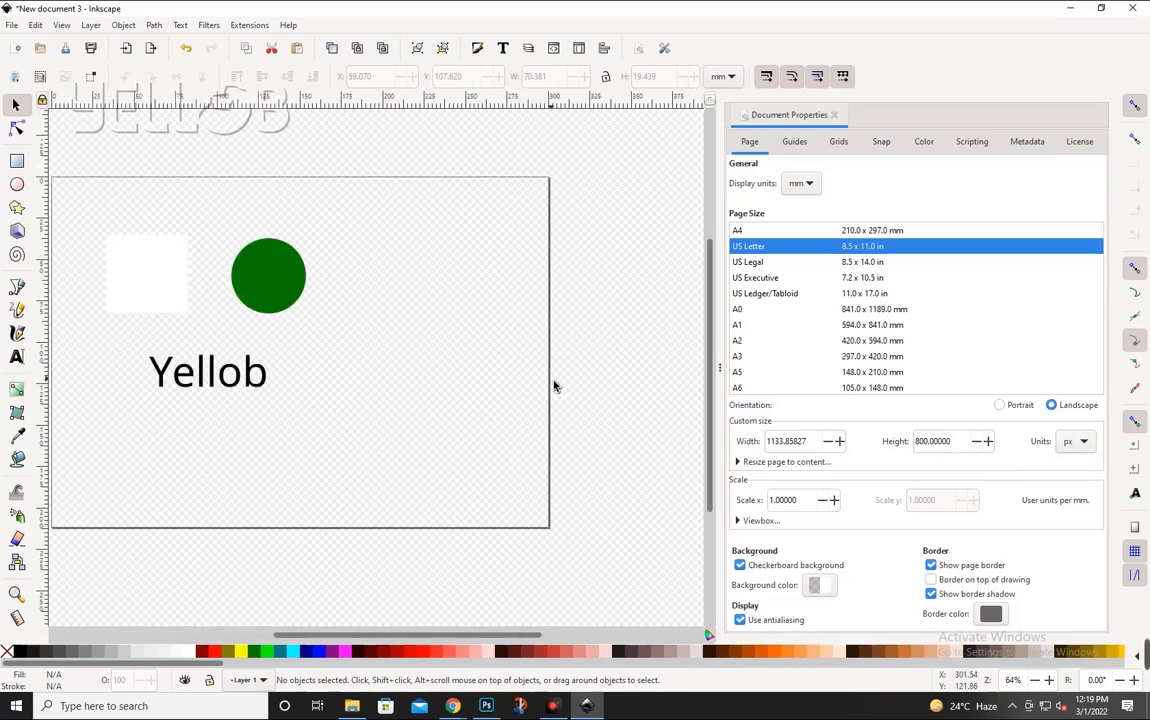
pyautogui.hscroll(-1, 480, 636)
pyautogui.hscroll(-2, 480, 636)
pyautogui.hscroll(-1, 457, 629)
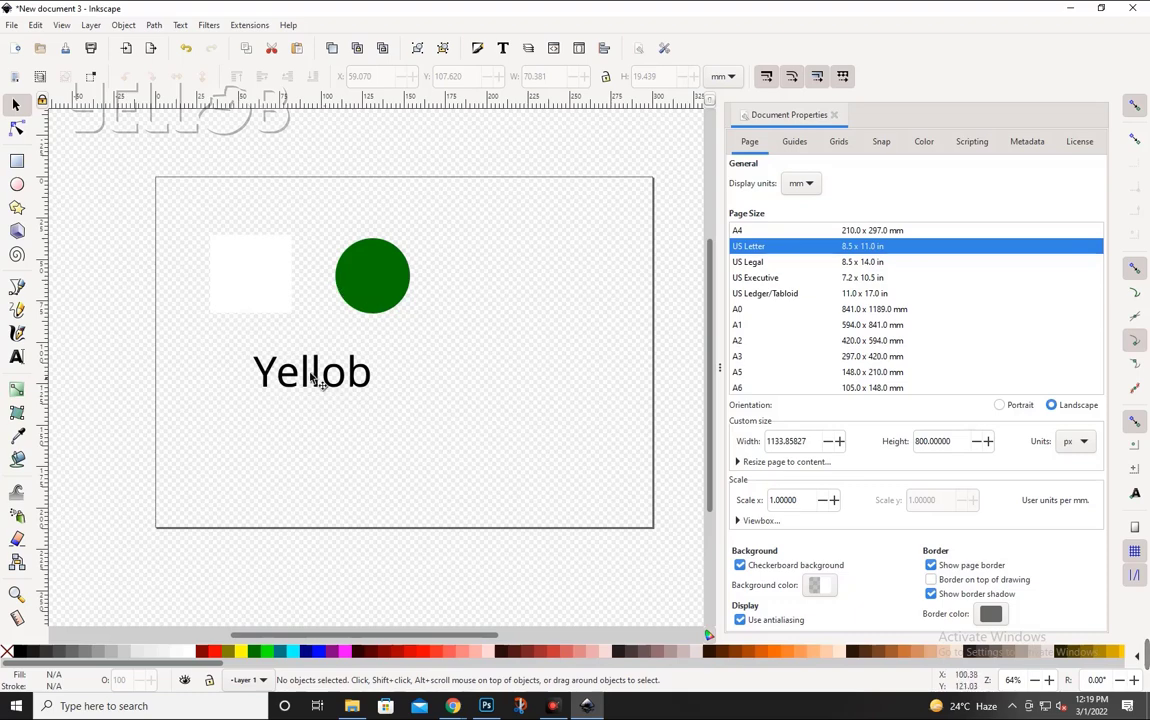
# Open the Save As dialog, cancel it without saving, and reopen the File menu.
pyautogui.click(12, 25)
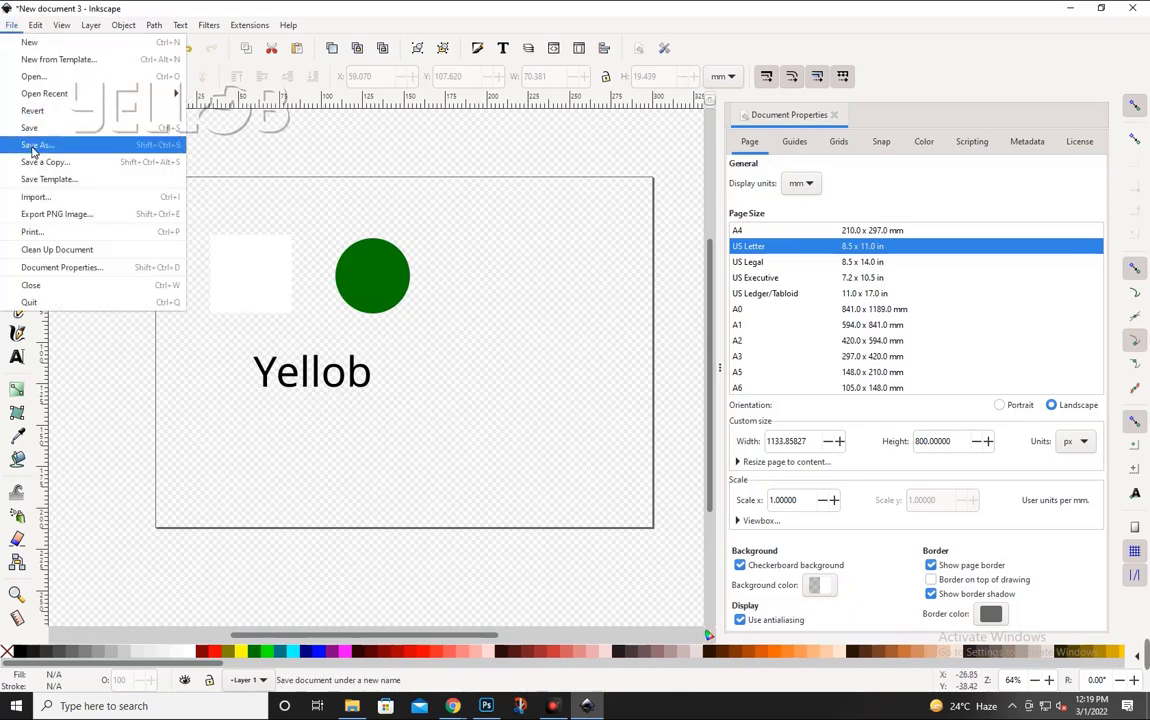
pyautogui.click(34, 146)
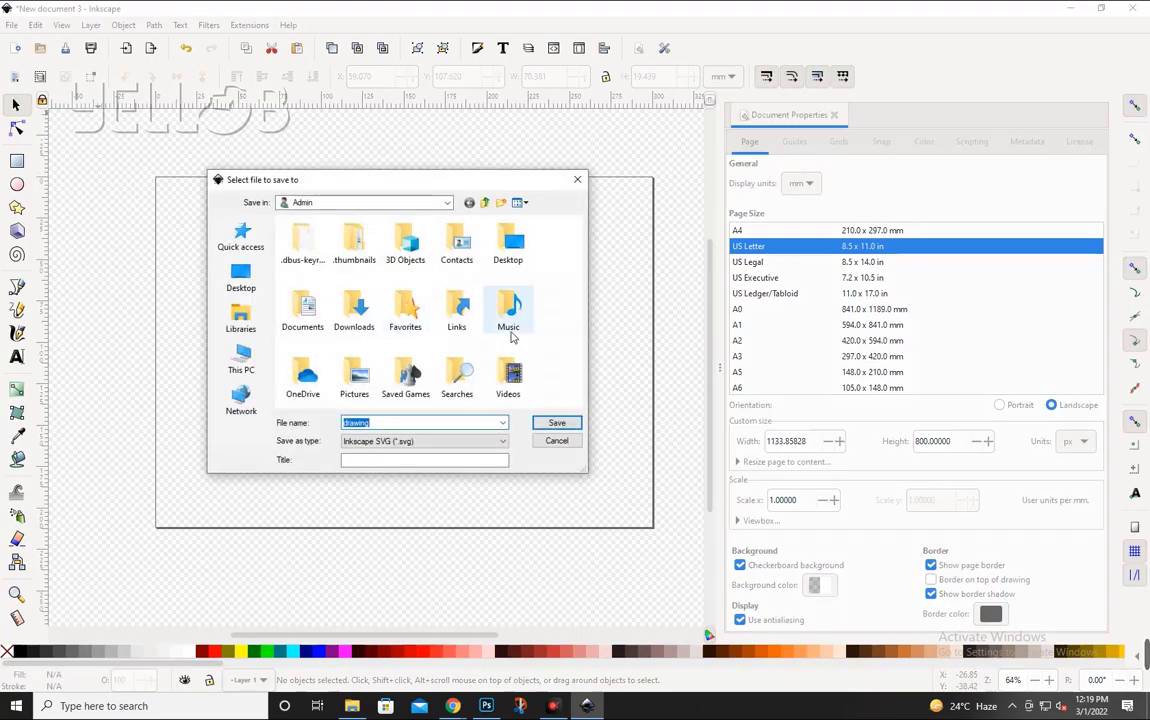
pyautogui.click(577, 179)
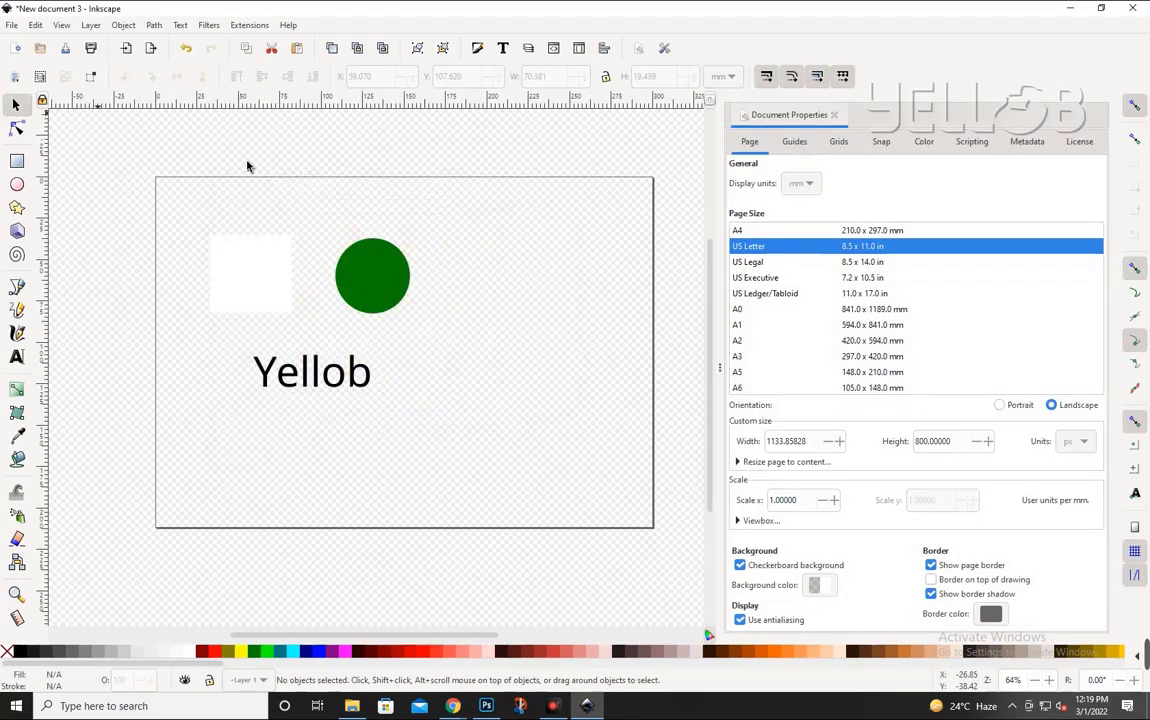
pyautogui.click(12, 25)
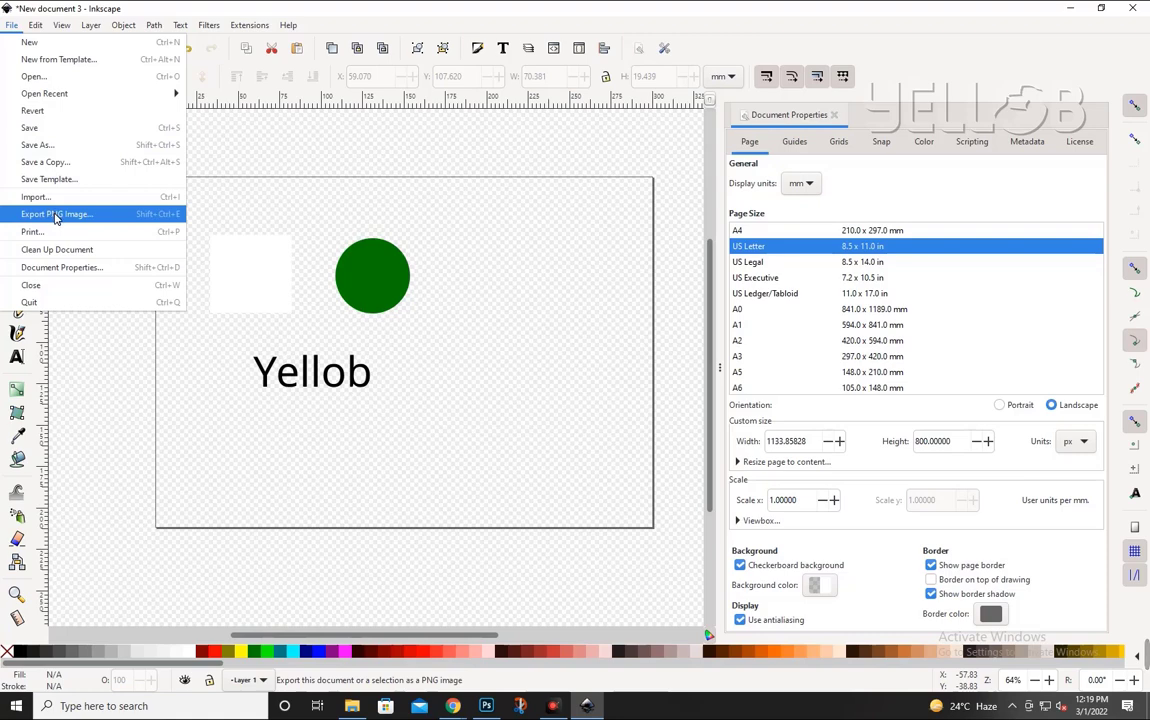
# Set the PNG export area to Drawing: 456 × 348 px at 96 dpi as bitmap.png.
pyautogui.click(56, 214)
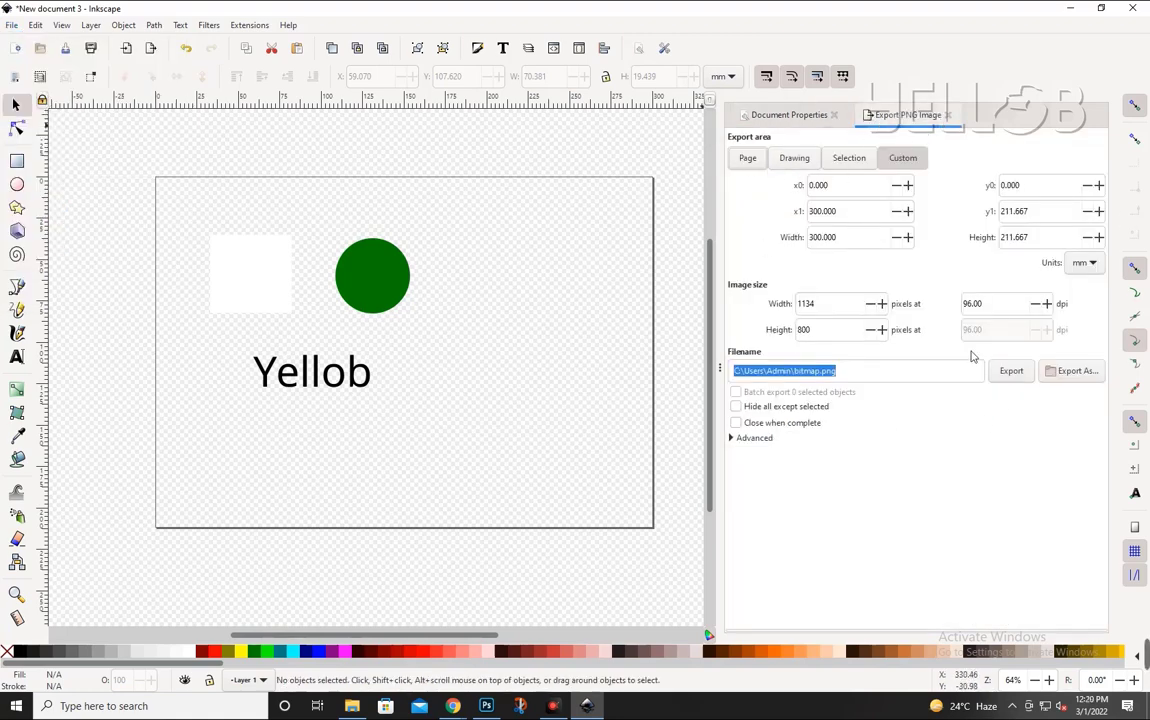
pyautogui.click(745, 162)
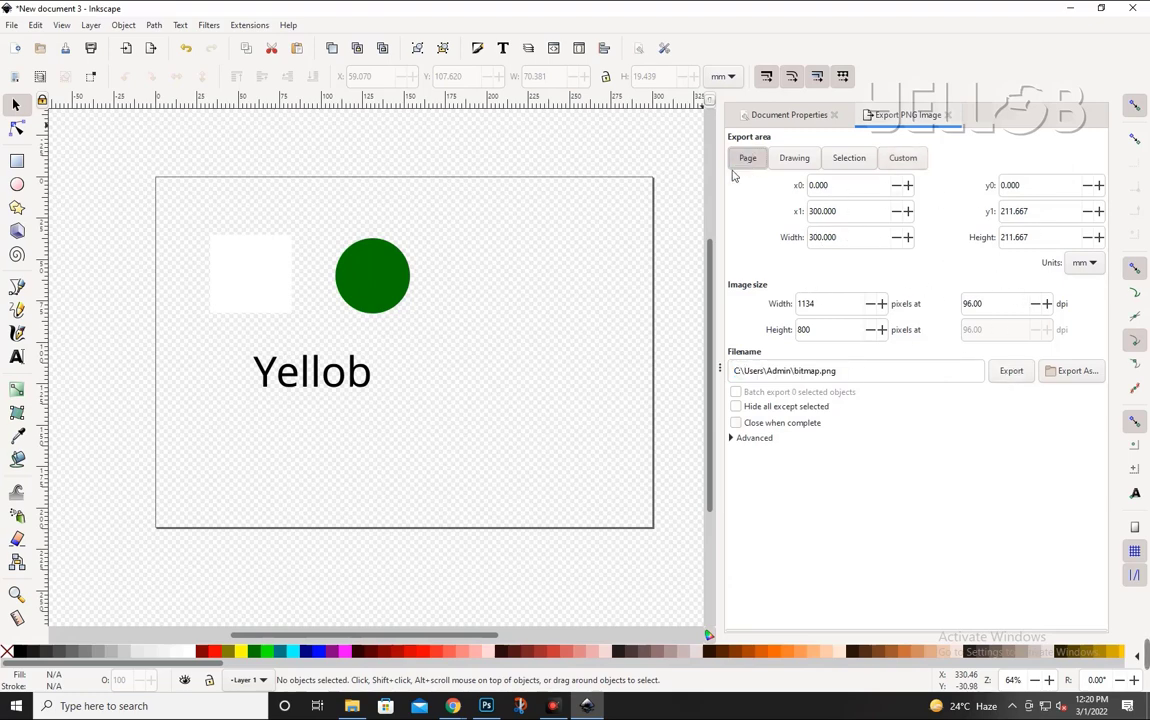
pyautogui.click(787, 160)
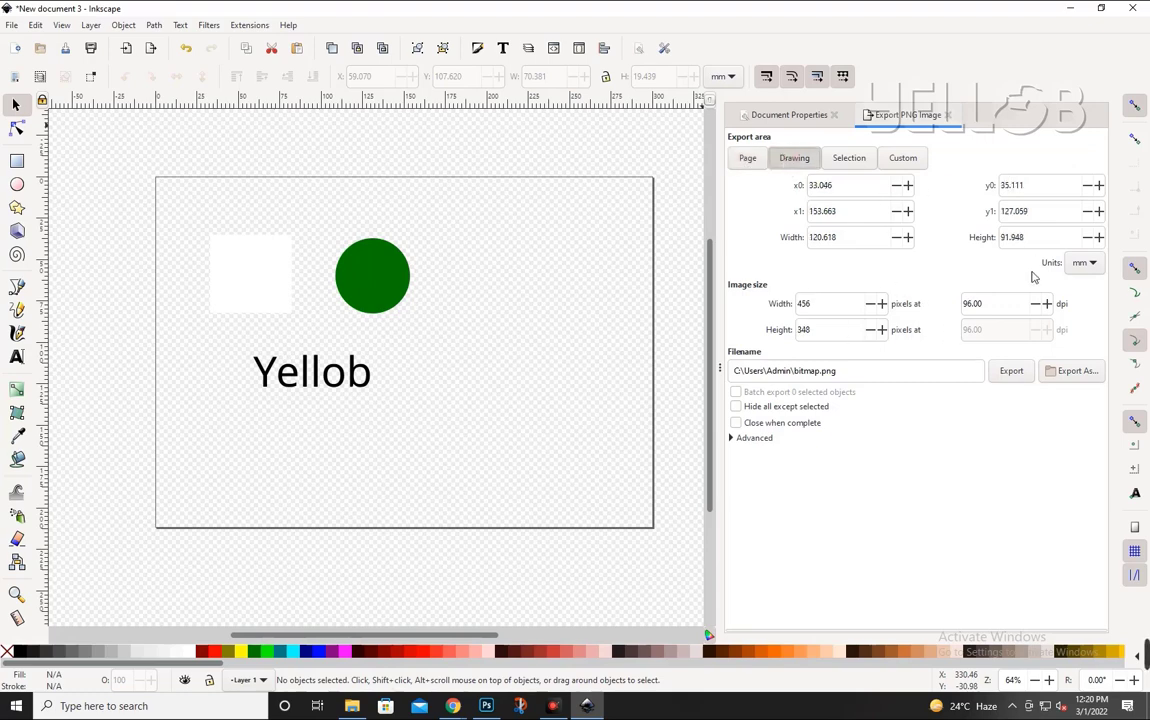
pyautogui.moveTo(459, 227); pyautogui.dragTo(181, 451)
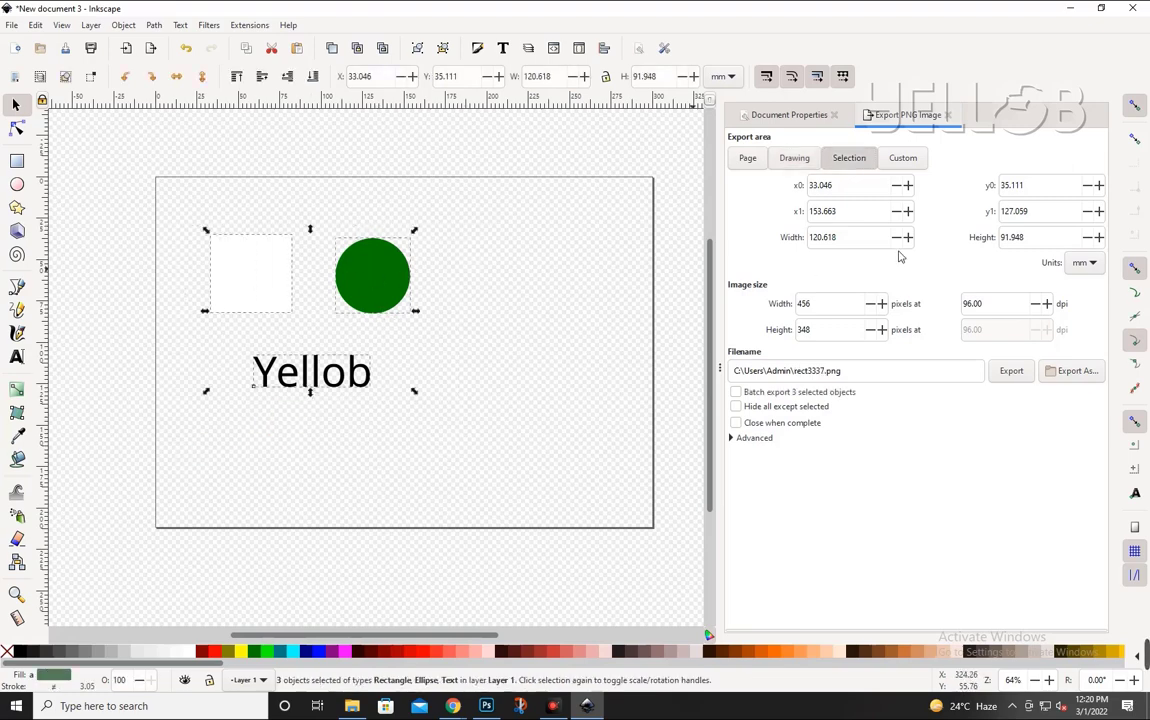
pyautogui.click(790, 162)
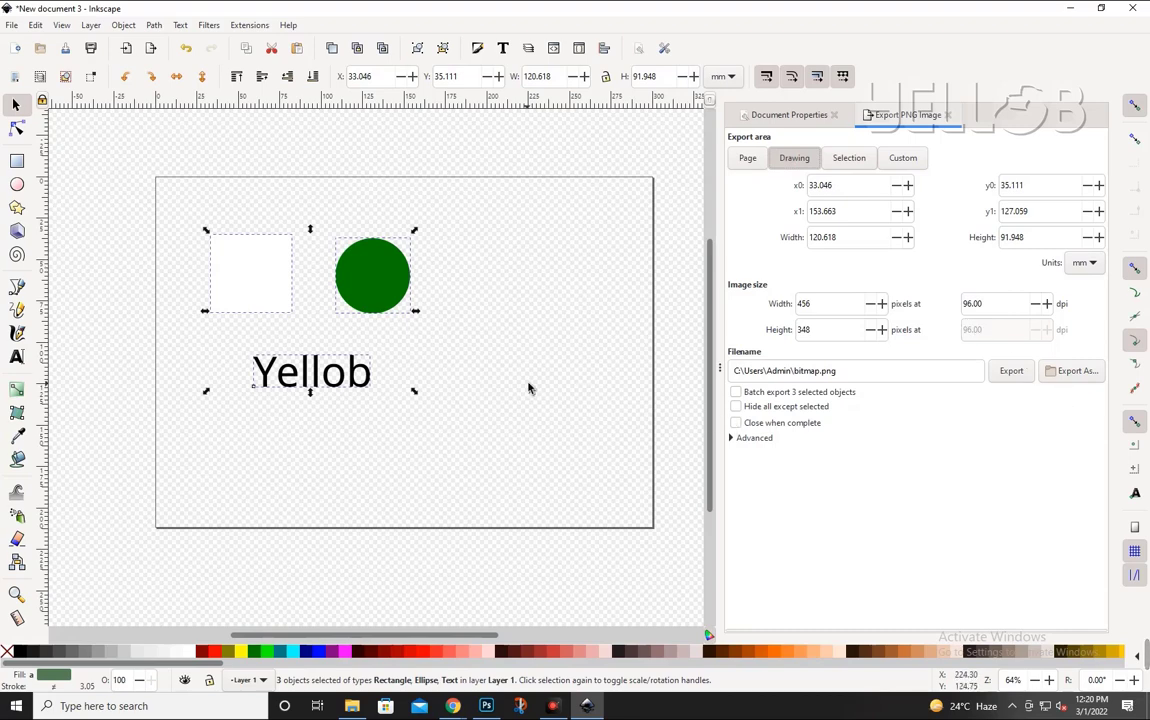
pyautogui.click(411, 386)
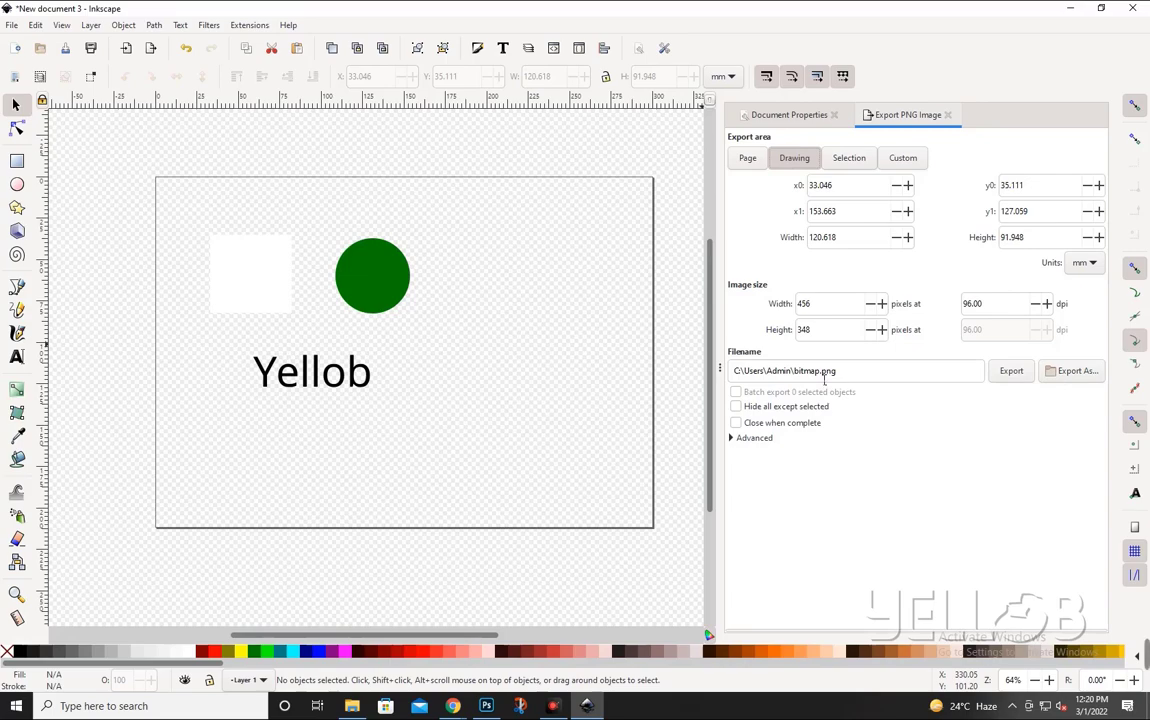
# Export the whole drawing to the Desktop as 123.png at 456 × 348 px, 96 dpi.
pyautogui.click(1070, 370)
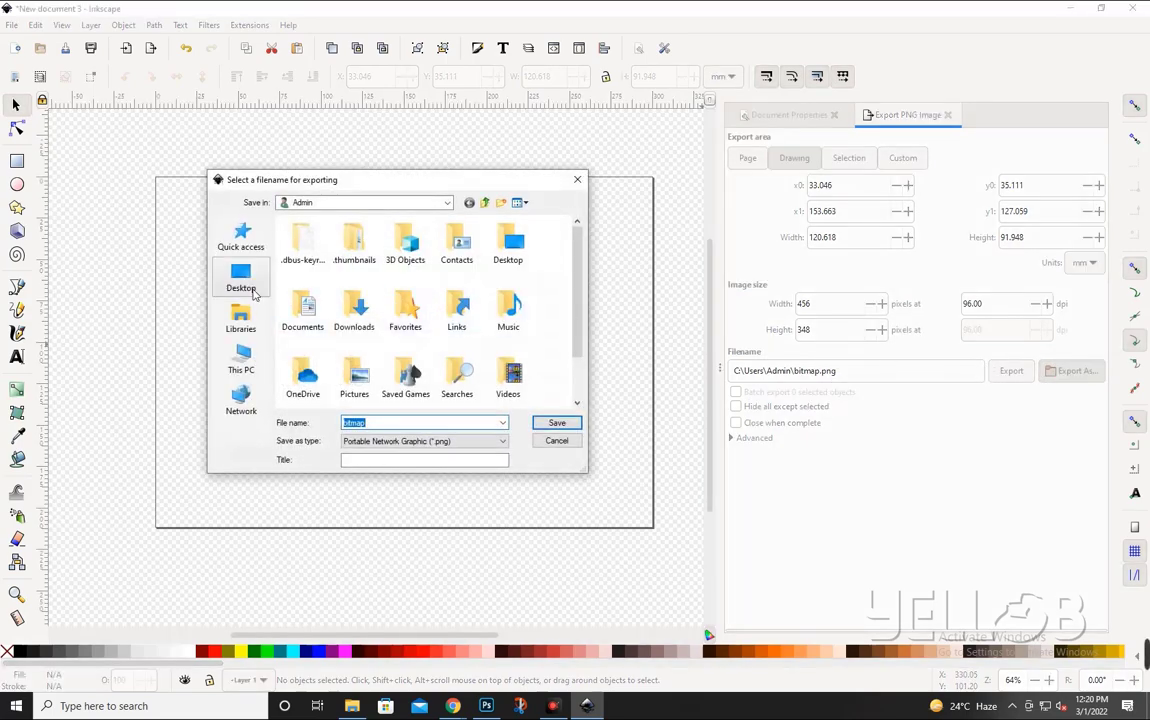
pyautogui.click(243, 282)
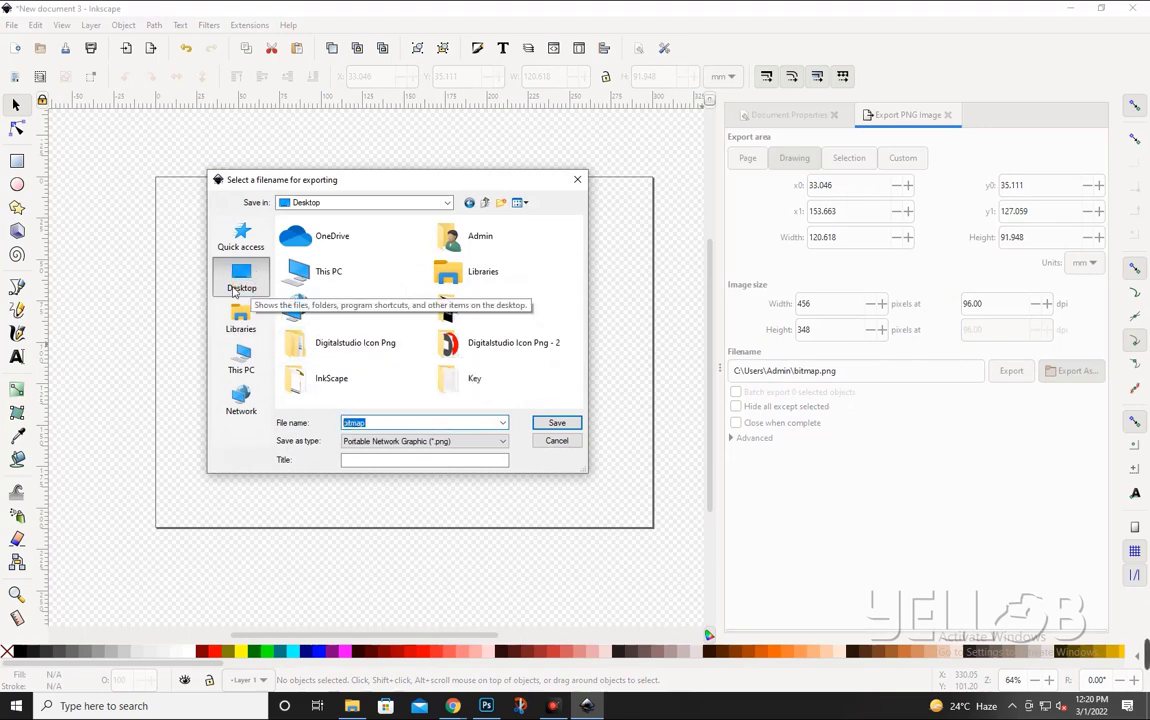
pyautogui.write('123')
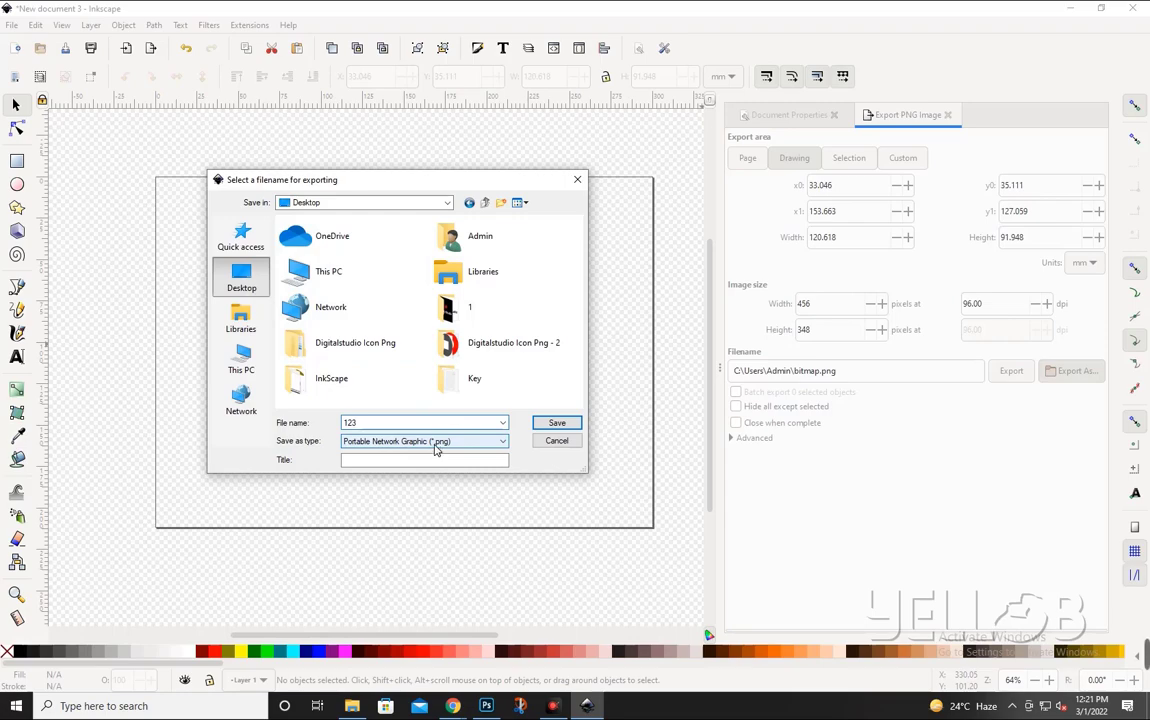
pyautogui.click(563, 423)
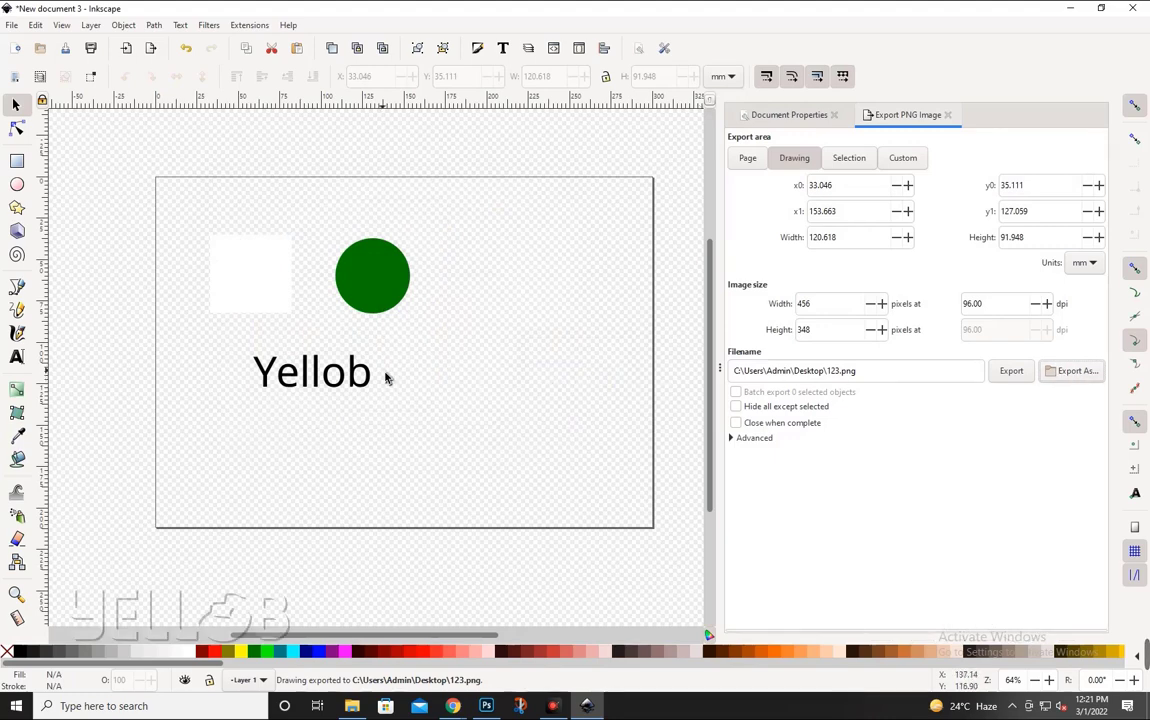
pyautogui.click(447, 382)
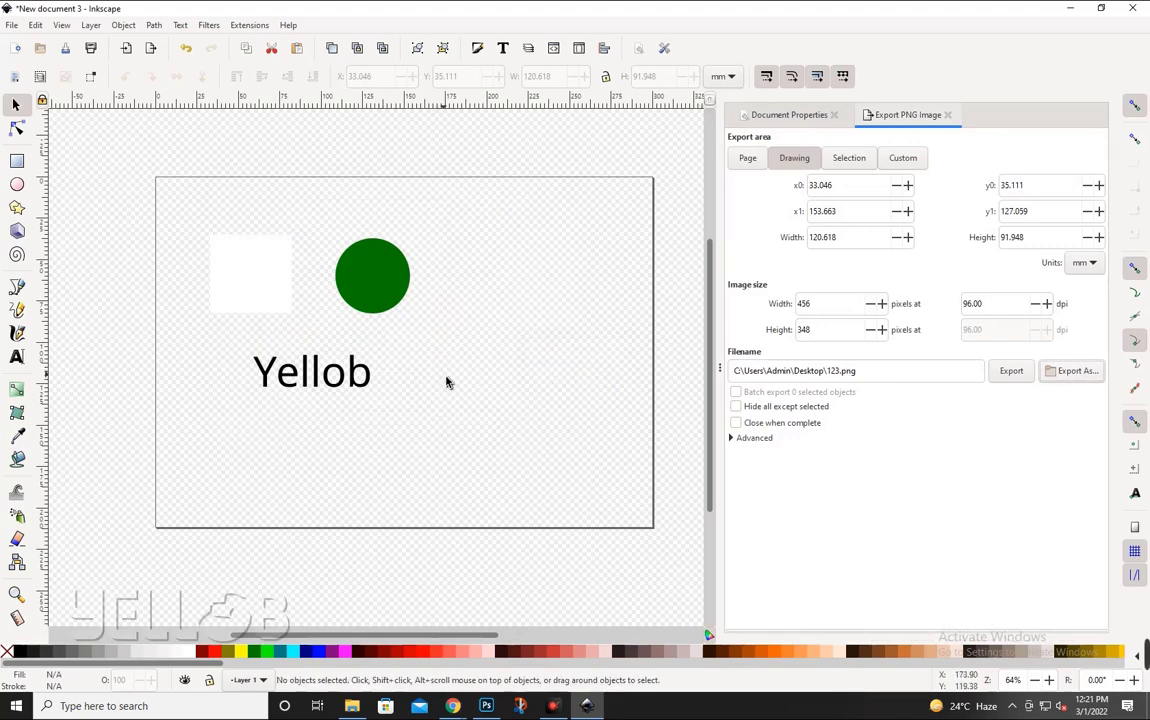
# Preview 123.png with the green circle and Yellob in Windows Photos, then switch to Photoshop.
pyautogui.press('super+d')
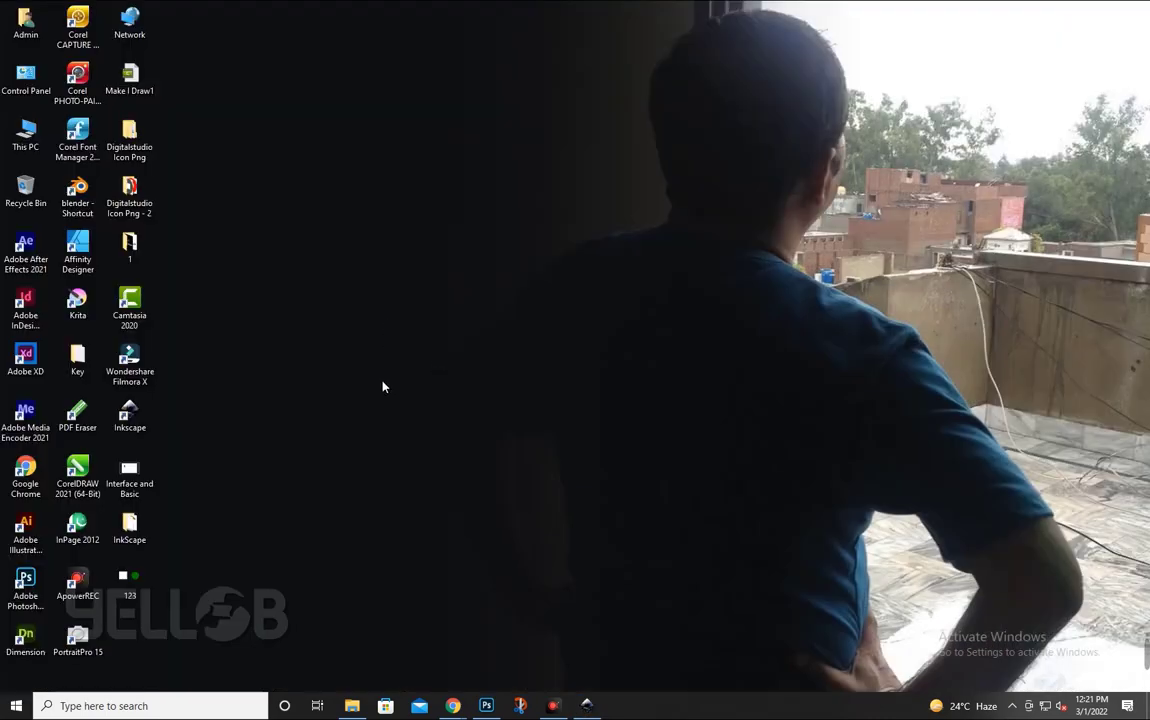
pyautogui.click(141, 583)
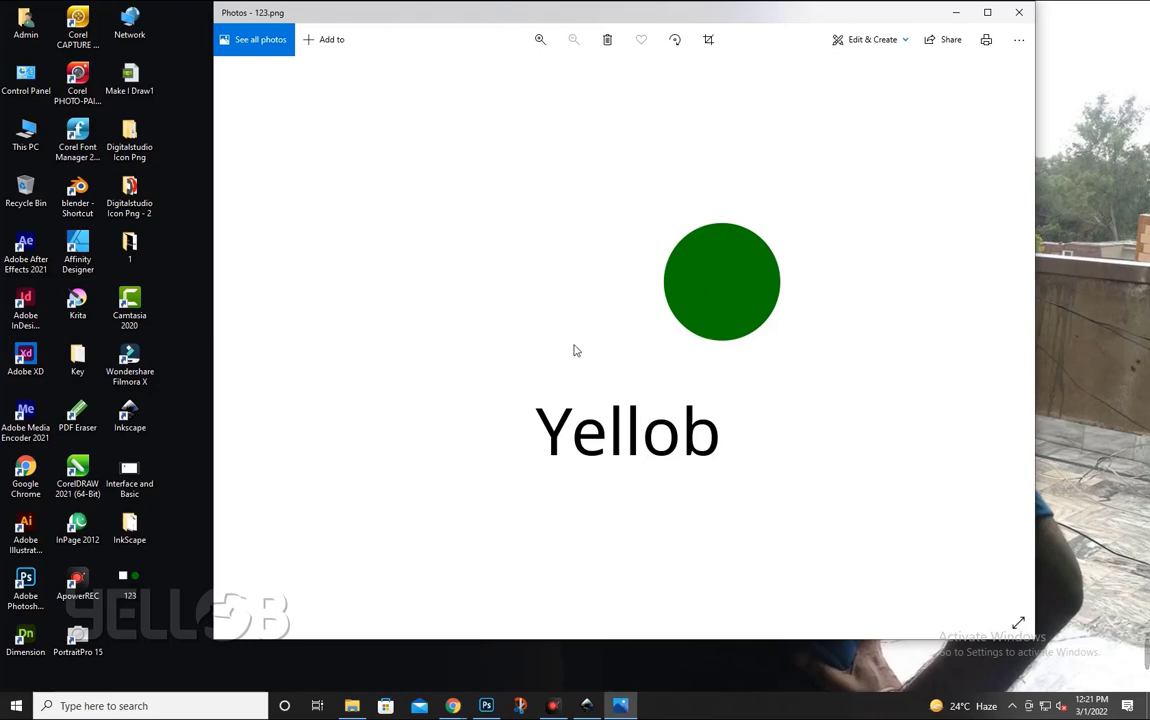
pyautogui.click(1019, 12)
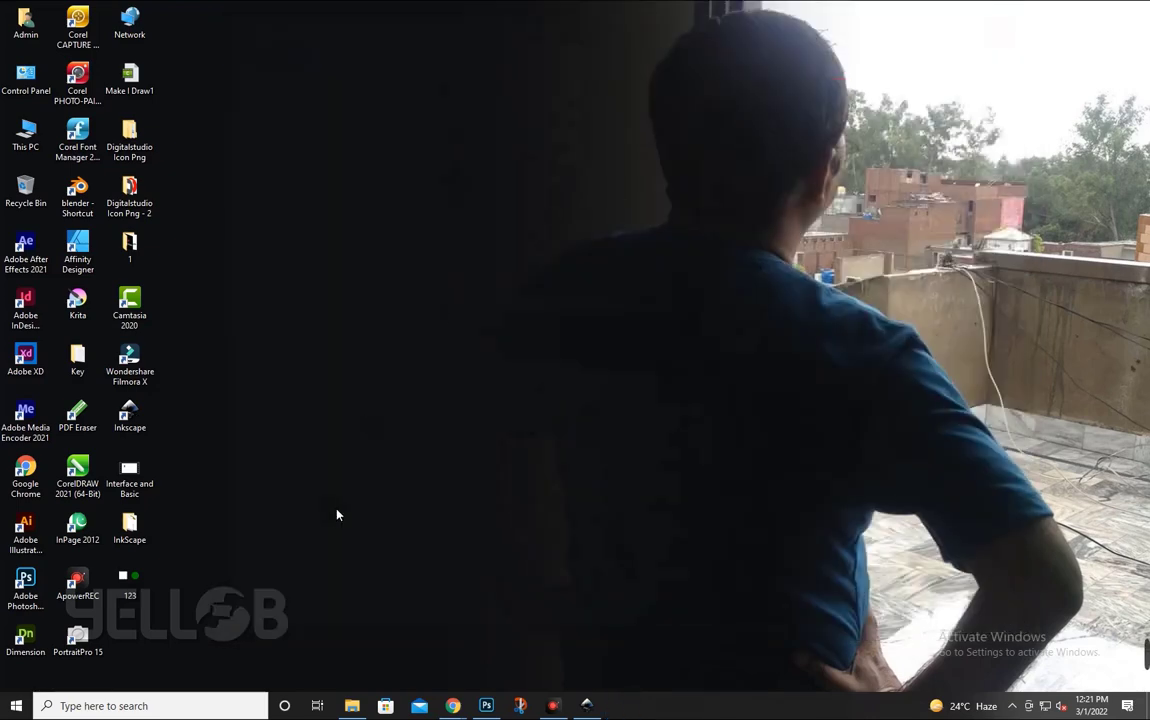
pyautogui.click(487, 706)
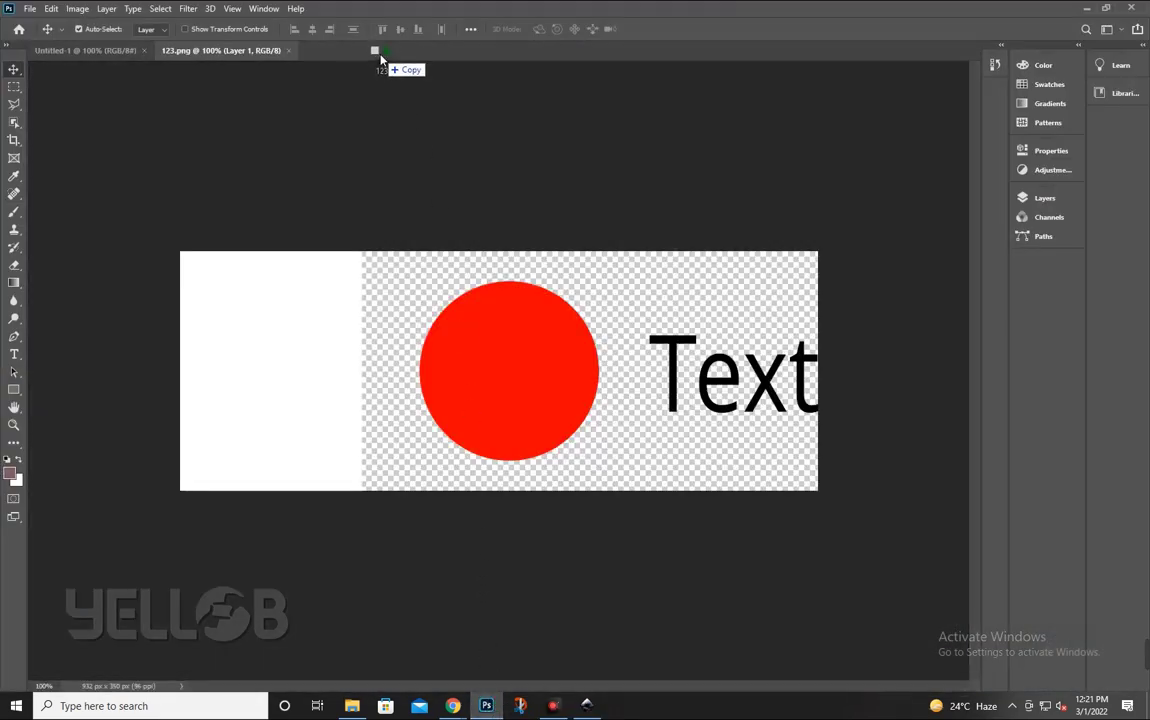
# Reload the changed 123.png in Photoshop, test-move its layer, then return to Inkscape.
pyautogui.click(587, 272)
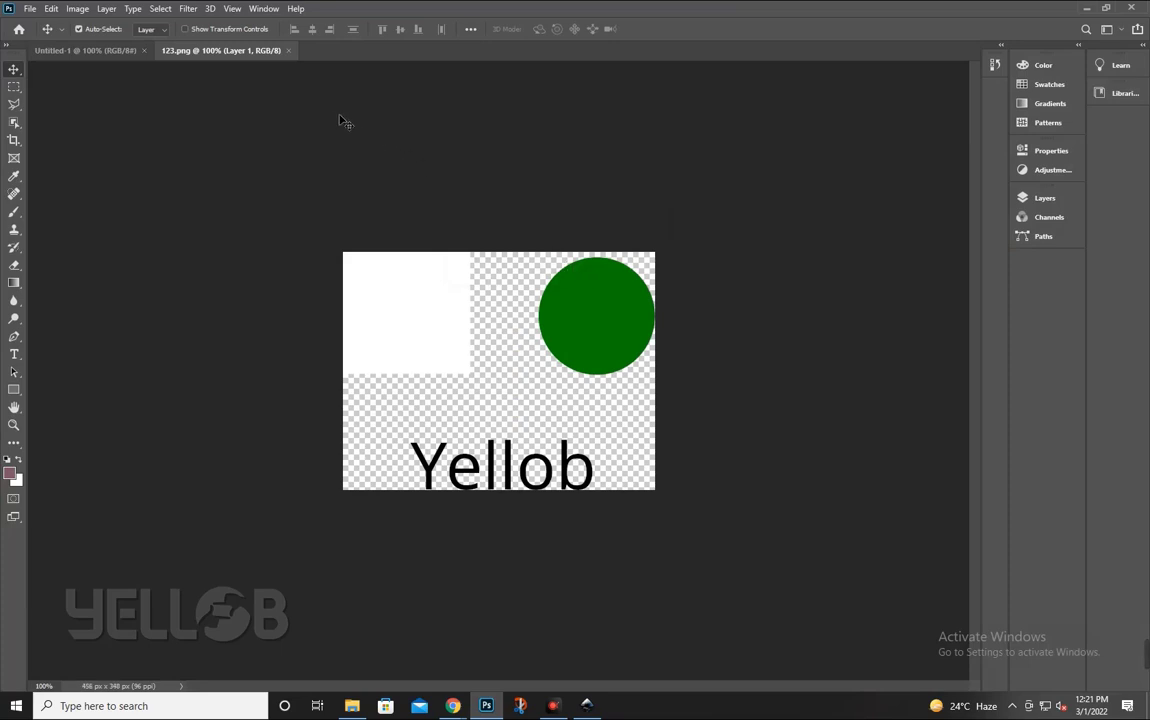
pyautogui.click(288, 51)
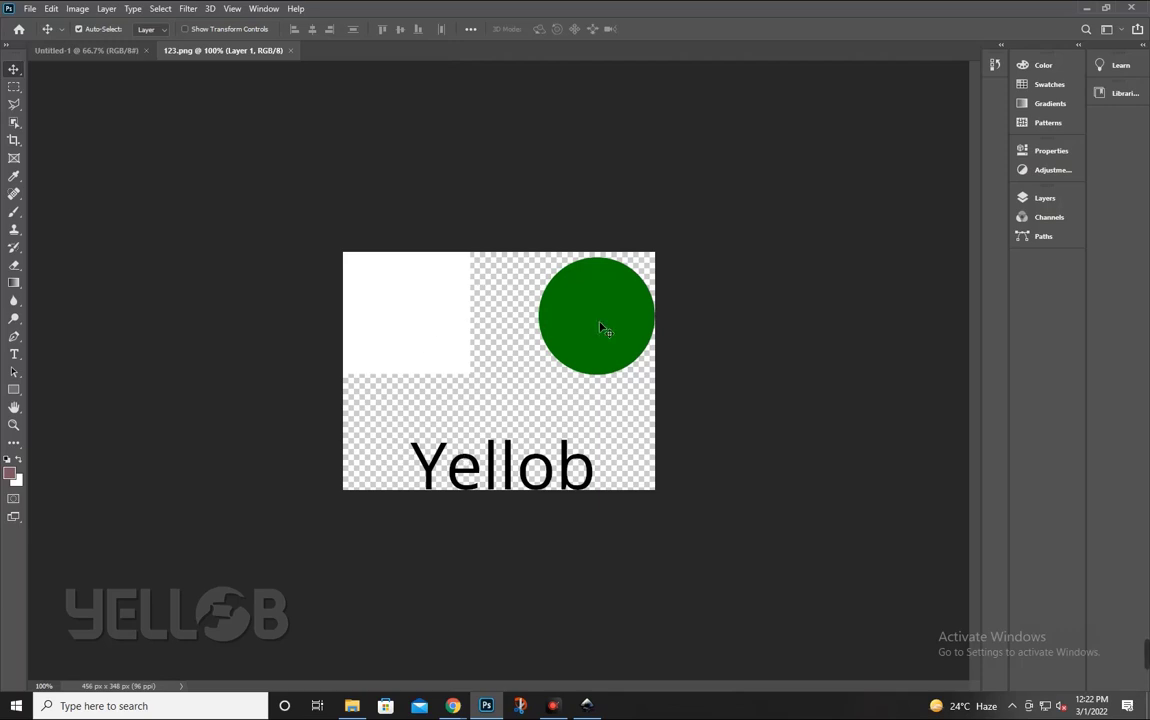
pyautogui.moveTo(606, 326); pyautogui.dragTo(600, 330)
pyautogui.click(672, 352)
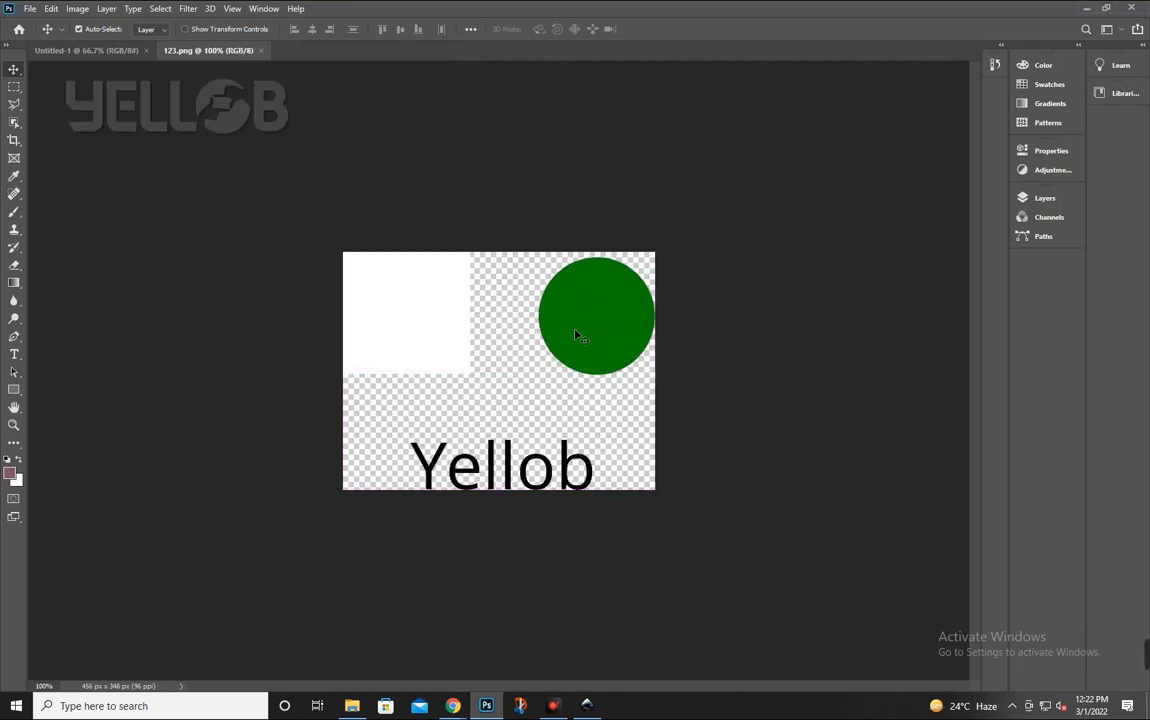
pyautogui.click(589, 706)
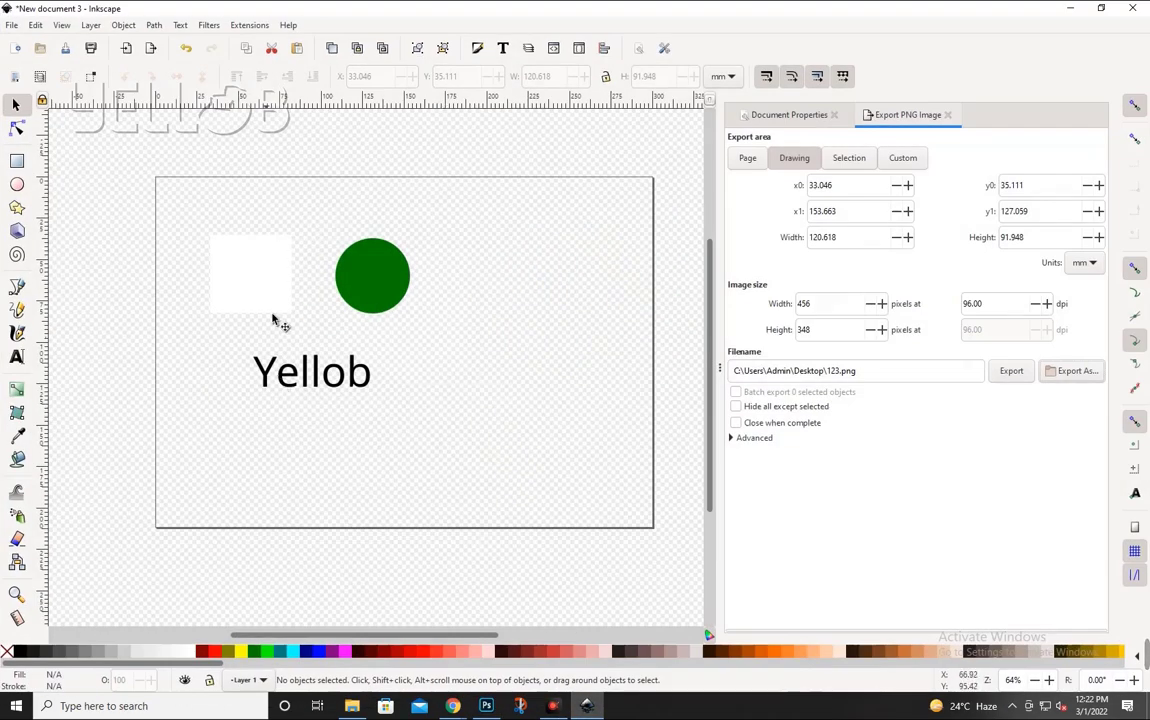
# Select the Yellob text and set the export area to Selection, inspecting its file name.
pyautogui.click(325, 373)
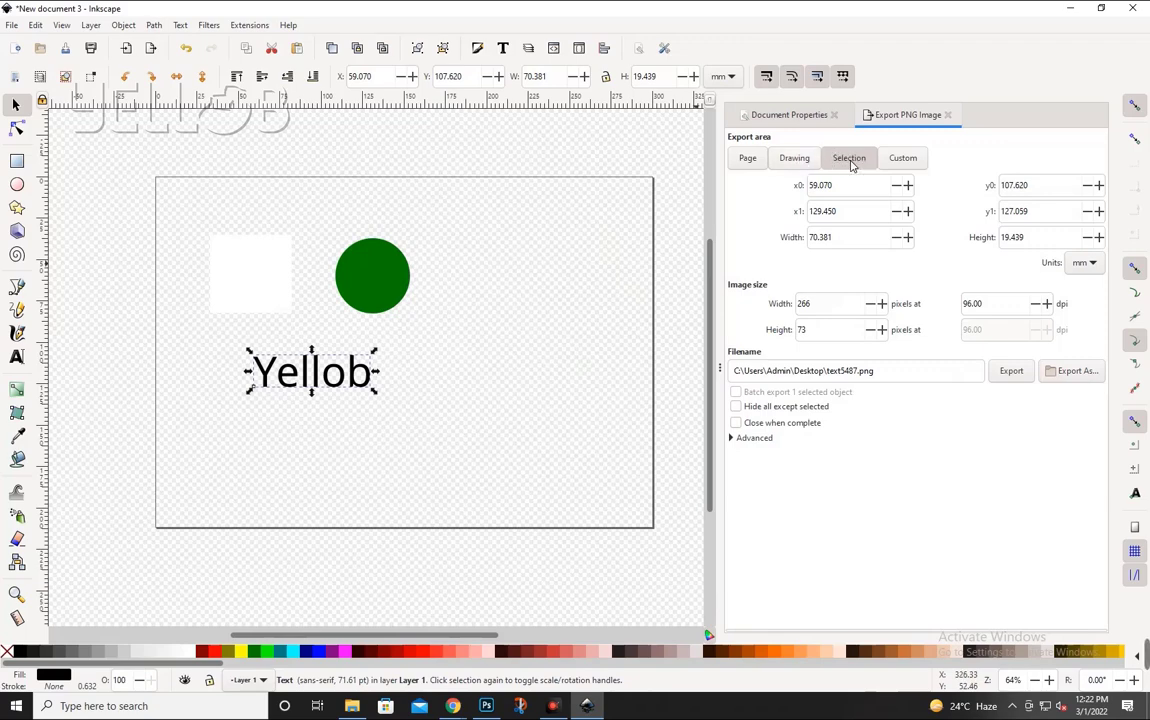
pyautogui.click(795, 158)
pyautogui.click(855, 163)
pyautogui.click(863, 372)
pyautogui.doubleClick(838, 372)
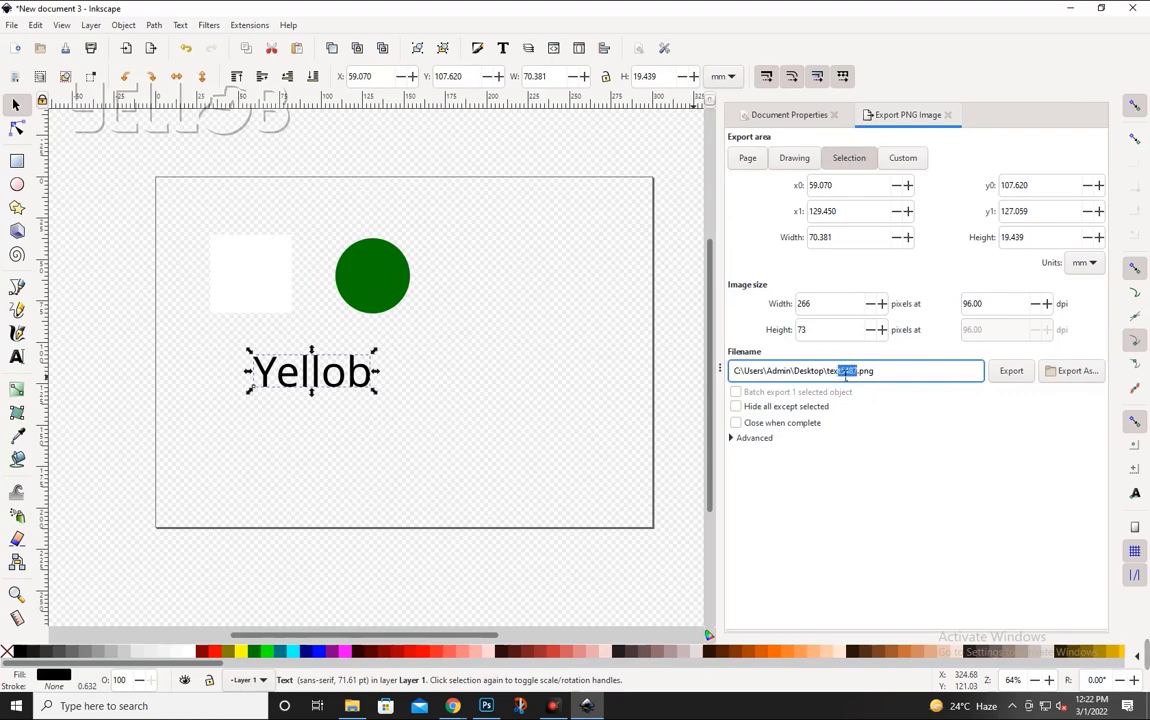
# Compare circle and square export sizes, then export the Yellob text as text5487.png (266 × 73).
pyautogui.click(394, 300)
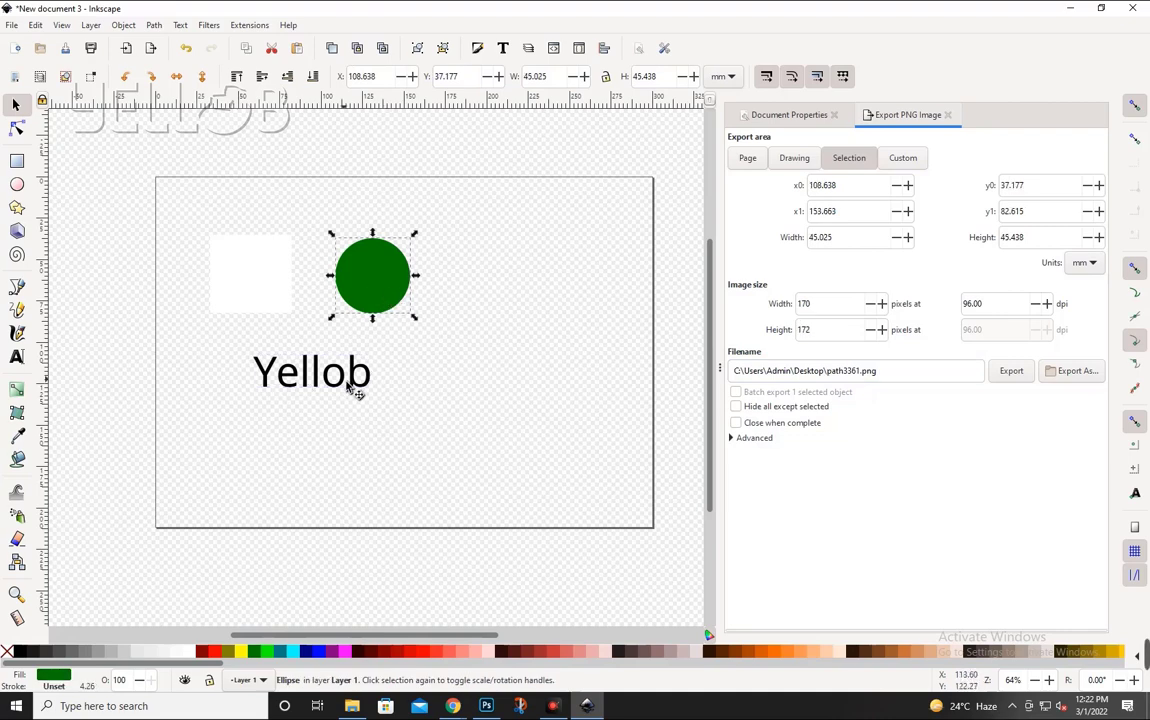
pyautogui.click(228, 272)
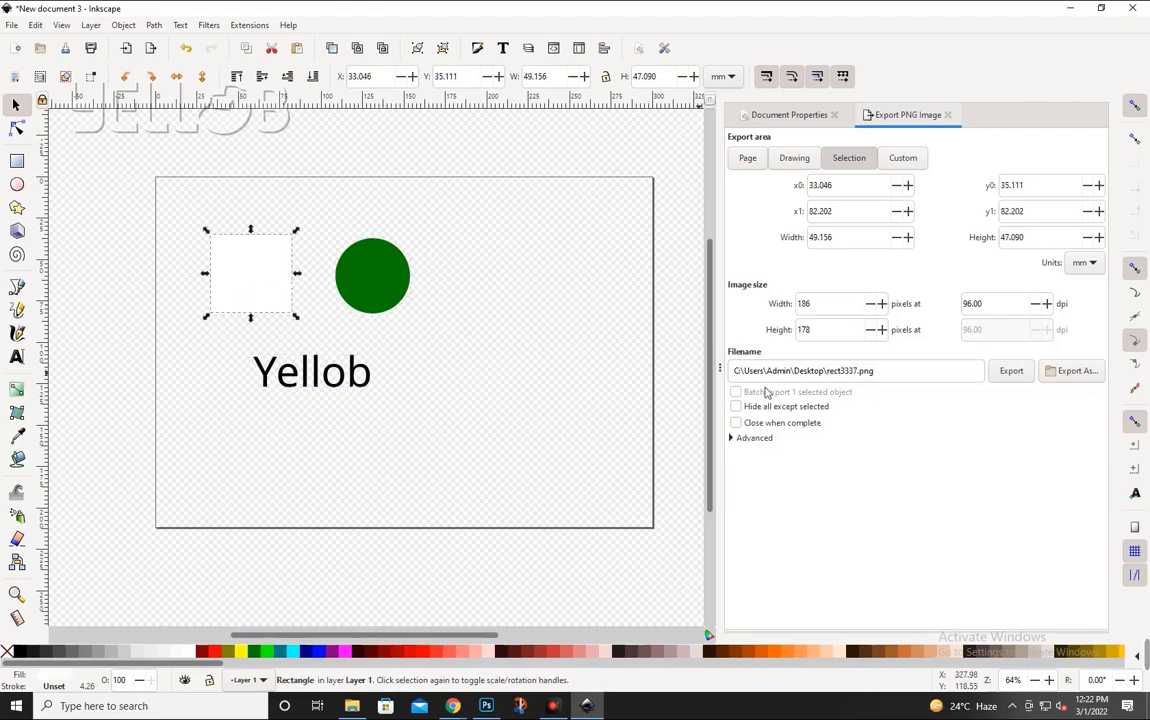
pyautogui.click(372, 293)
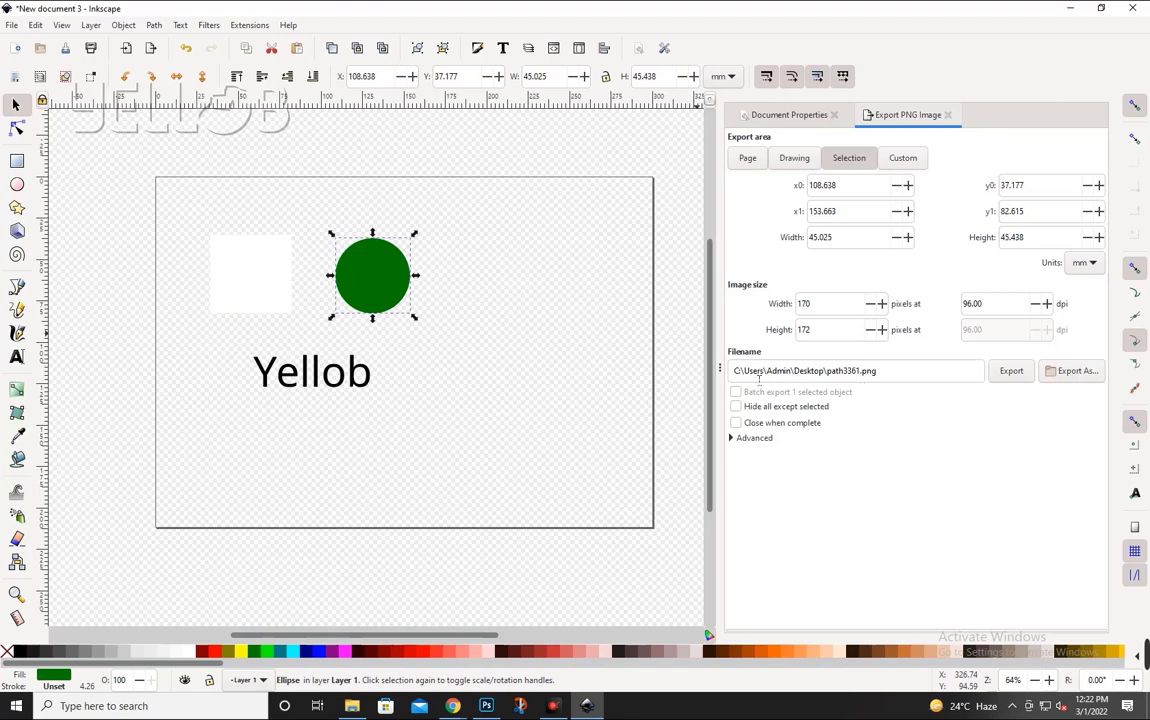
pyautogui.click(369, 380)
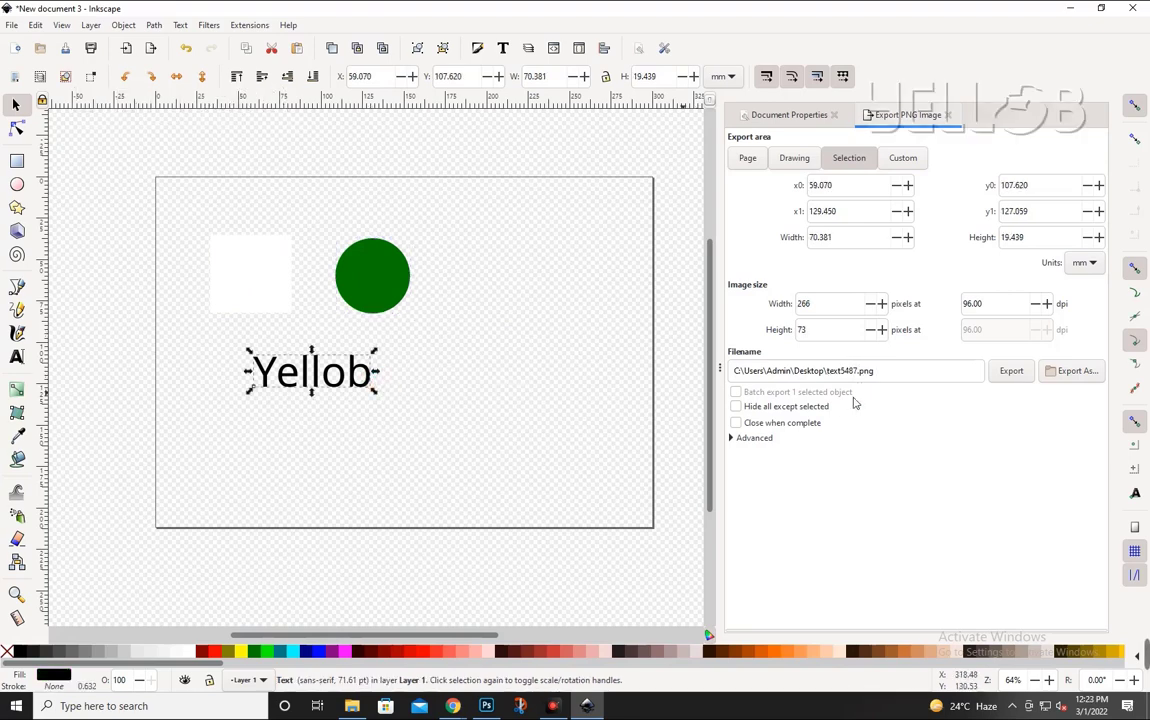
pyautogui.click(1011, 371)
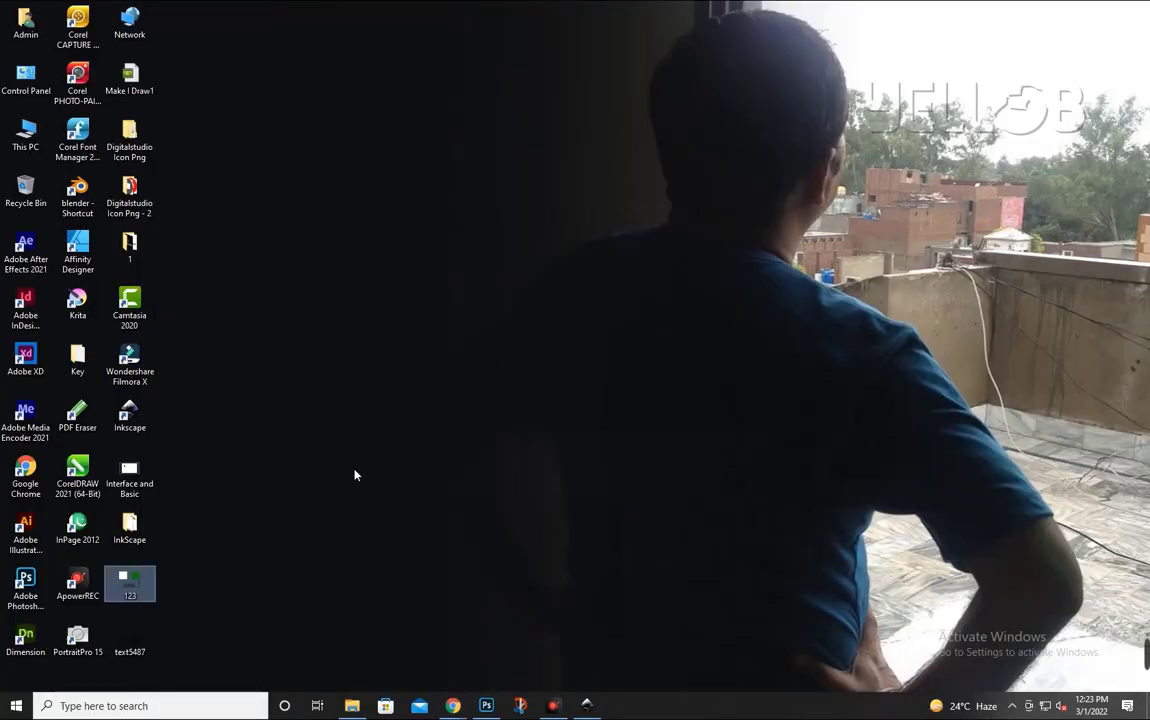
pyautogui.moveTo(129, 640)
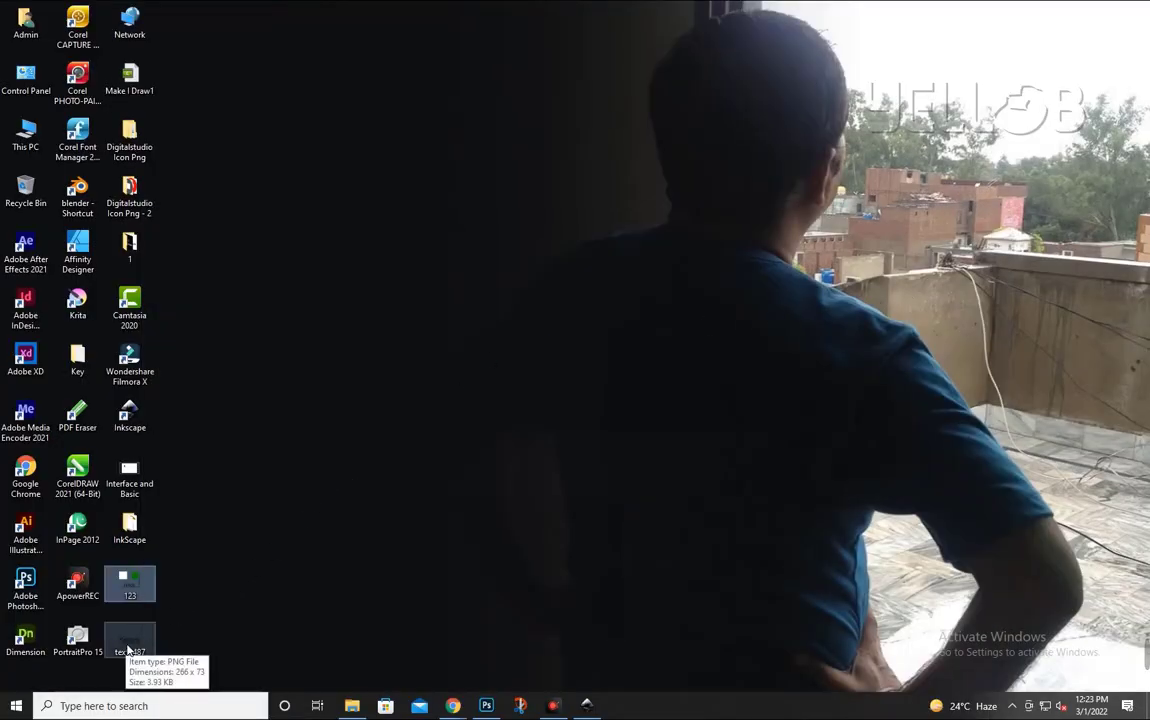
# Preview text5487.png showing only Yellob, reposition its desktop icon, and bring Photoshop forward.
pyautogui.doubleClick(130, 645)
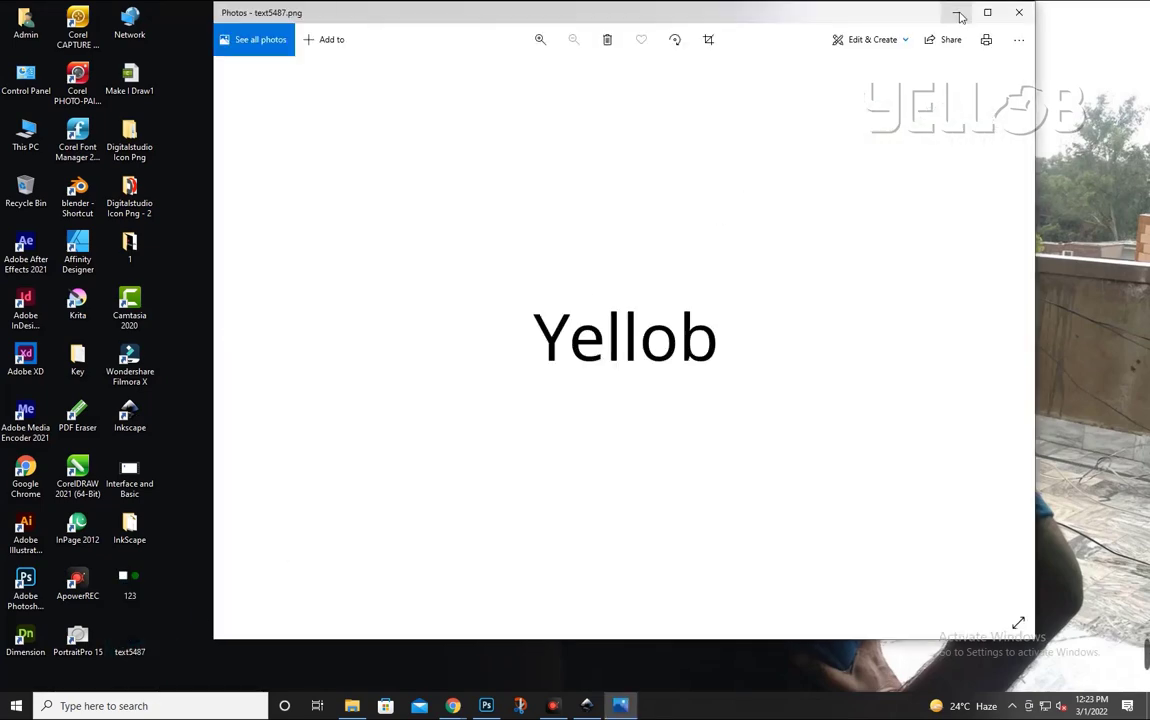
pyautogui.click(1019, 12)
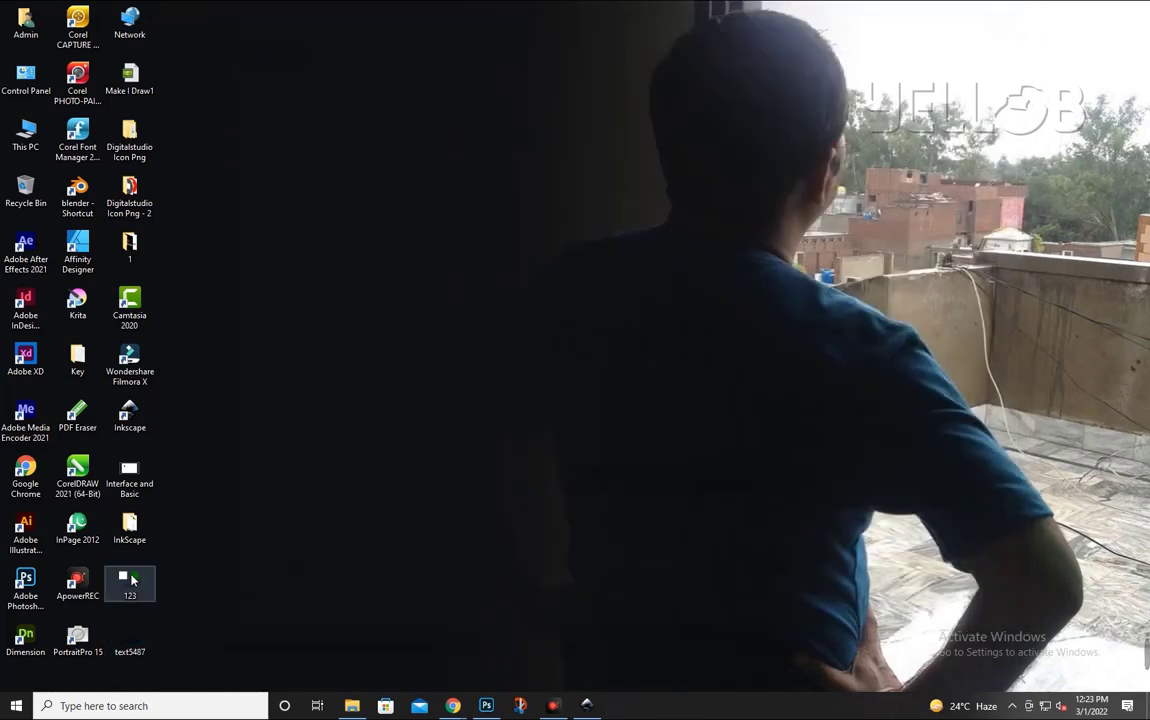
pyautogui.moveTo(130, 640)
pyautogui.mouseDown()
pyautogui.moveTo(1017, 450)
pyautogui.moveTo(910, 553)
pyautogui.mouseUp()
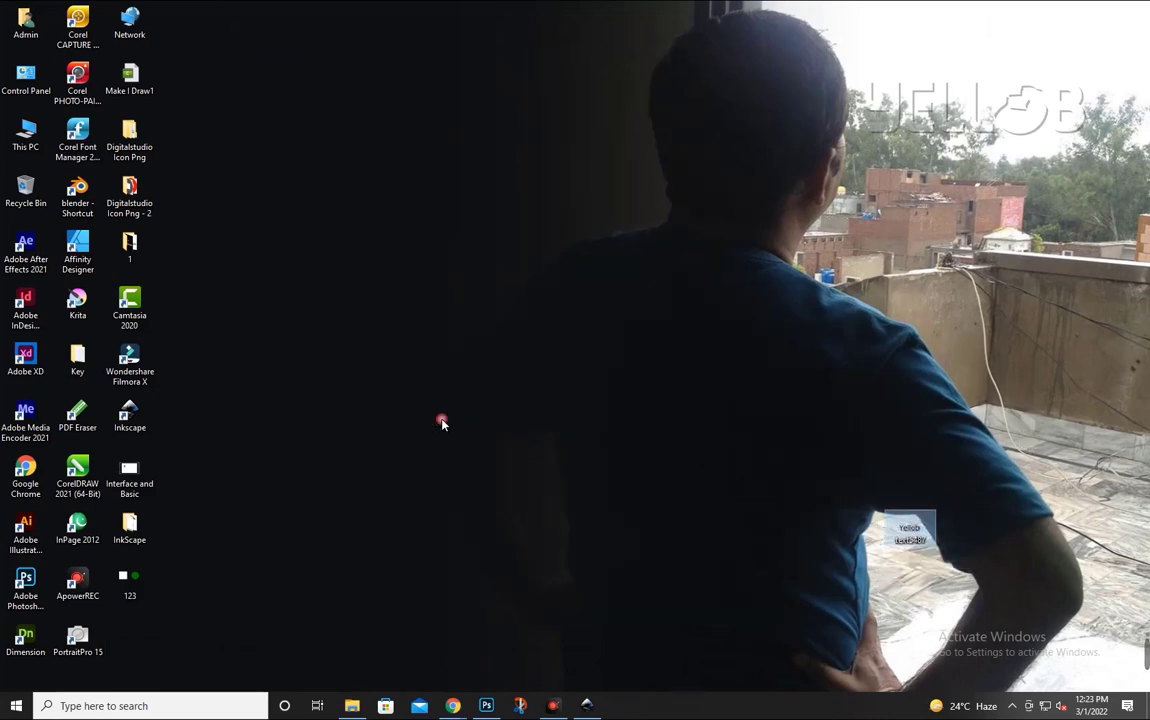
pyautogui.moveTo(661, 491); pyautogui.dragTo(441, 418)
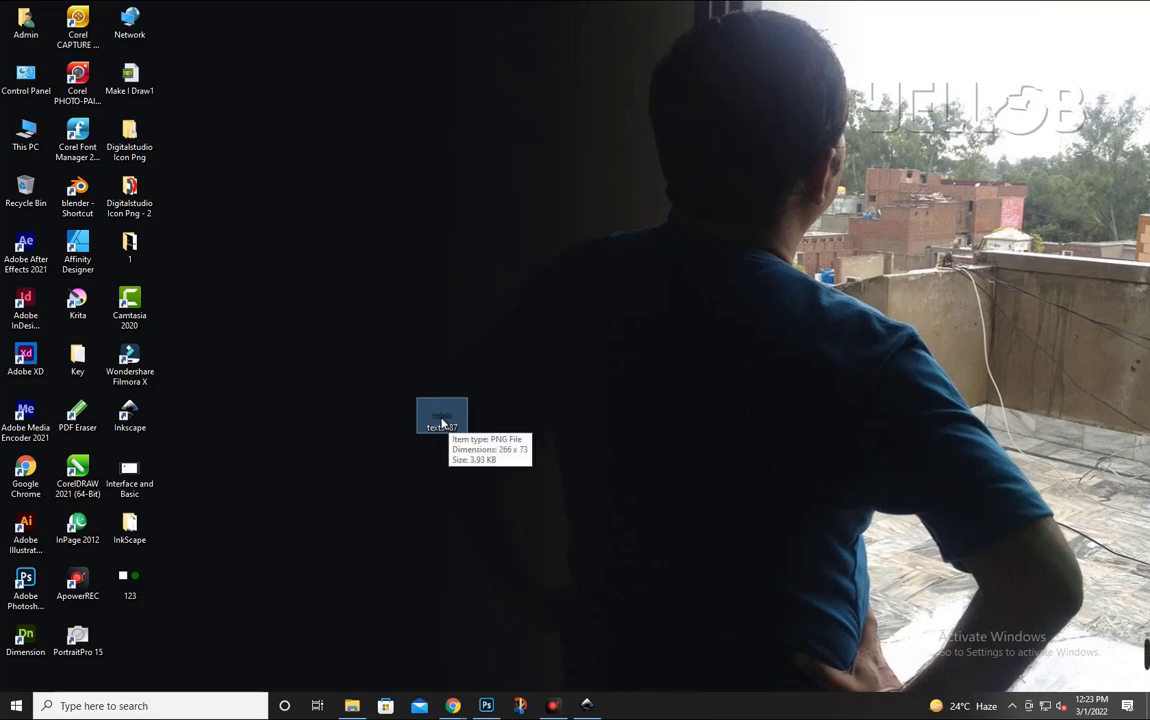
pyautogui.click(486, 706)
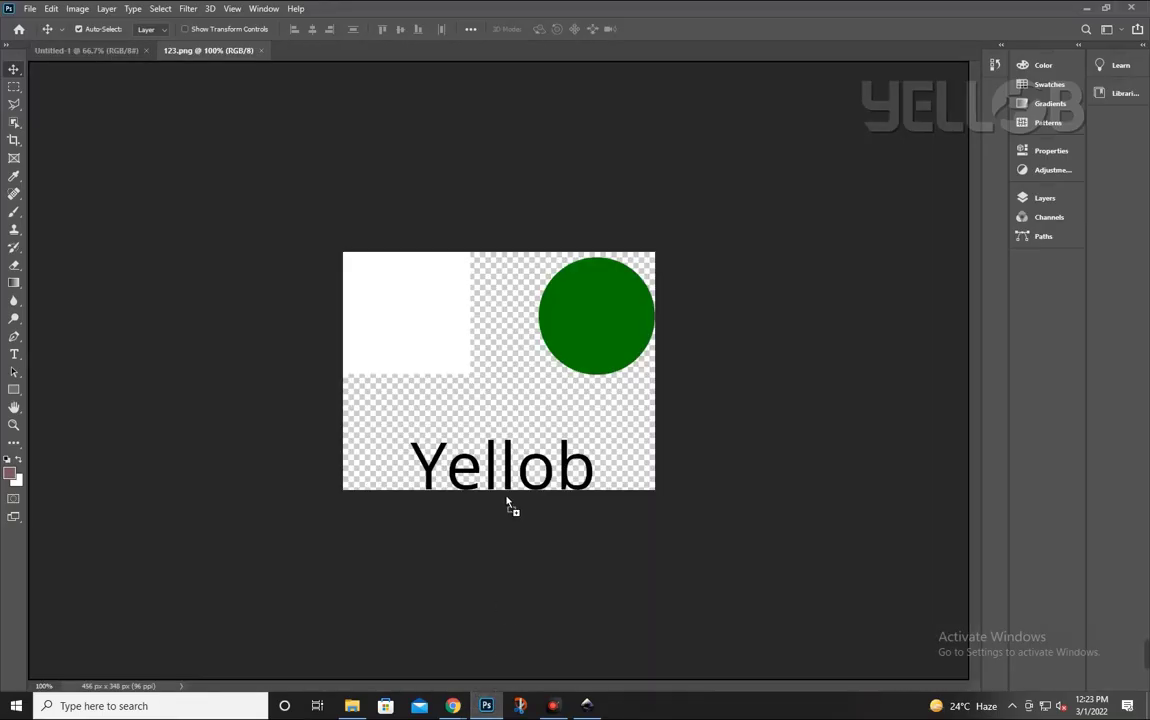
# Open text5487.png in Photoshop as a floating 266 × 73 window, then return to Inkscape.
pyautogui.moveTo(425, 53); pyautogui.dragTo(428, 55)
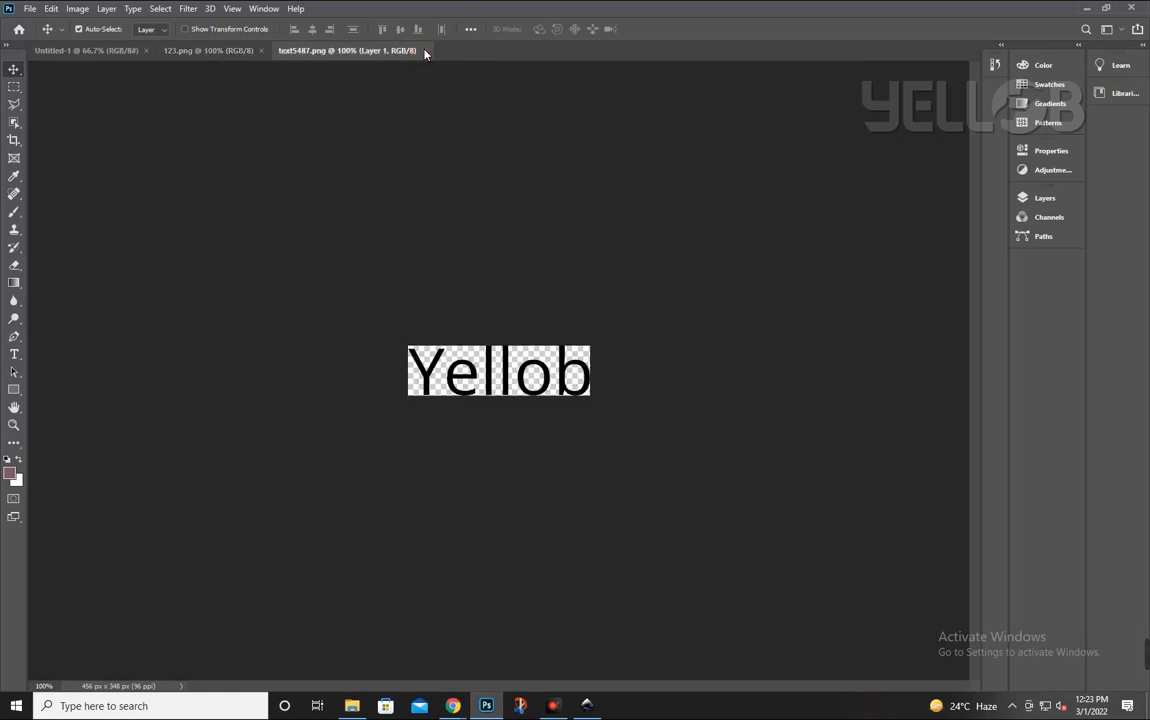
pyautogui.moveTo(333, 59)
pyautogui.mouseDown()
pyautogui.moveTo(434, 148)
pyautogui.moveTo(189, 300)
pyautogui.mouseUp()
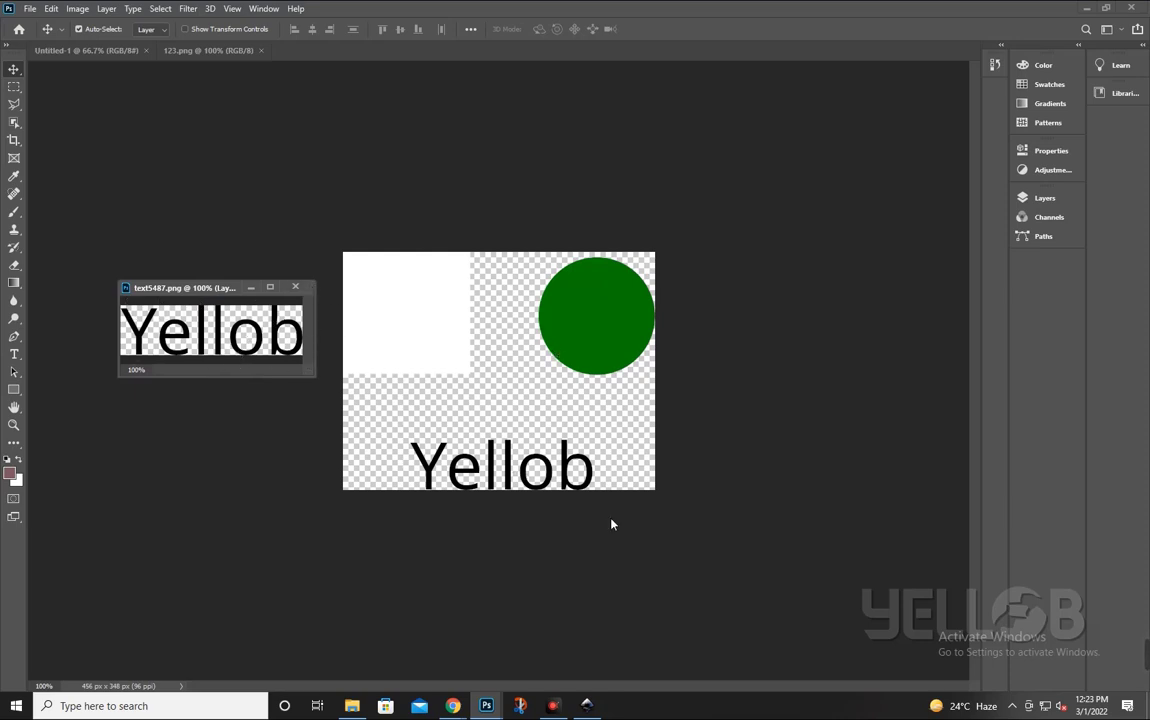
pyautogui.click(586, 703)
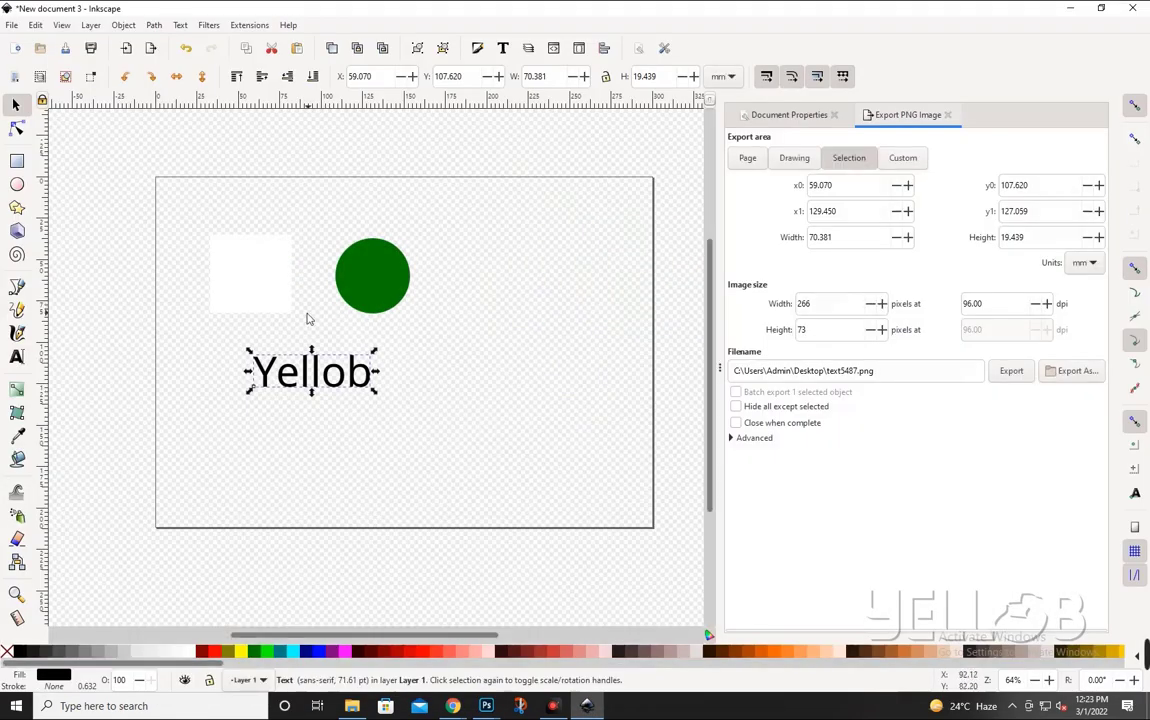
# Select the white square and export it alone as rect3337.png at 96 dpi (186 × 178 px).
pyautogui.click(266, 293)
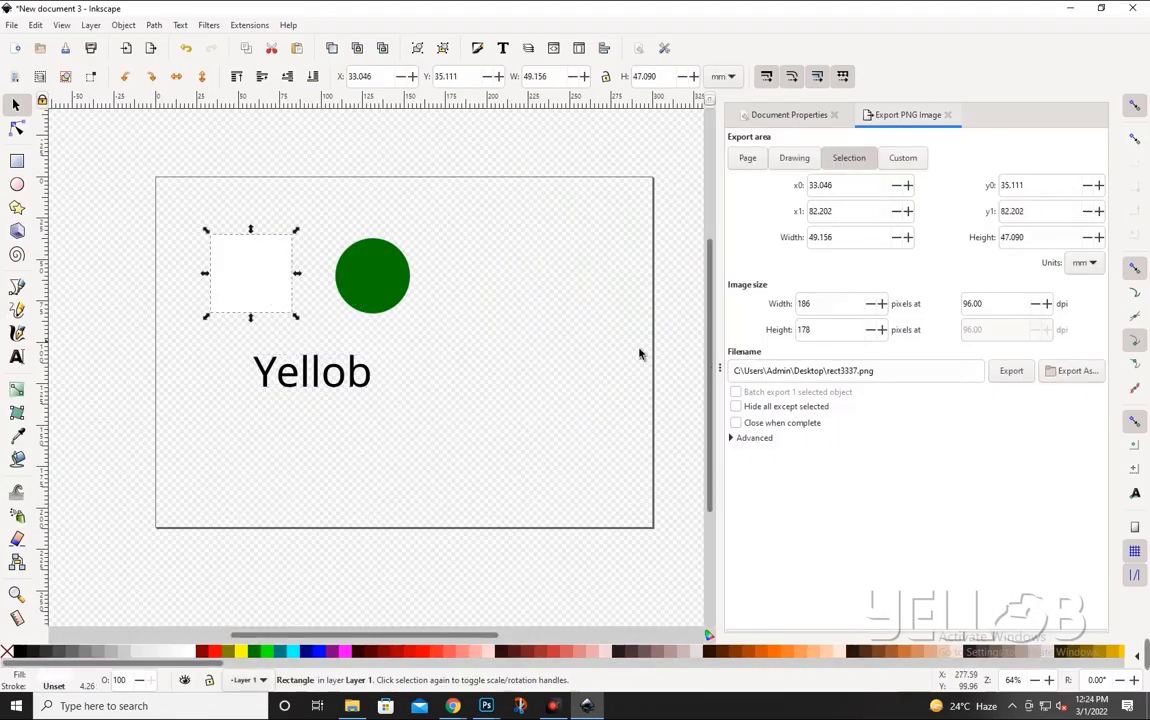
pyautogui.click(322, 372)
pyautogui.click(268, 262)
pyautogui.click(1012, 371)
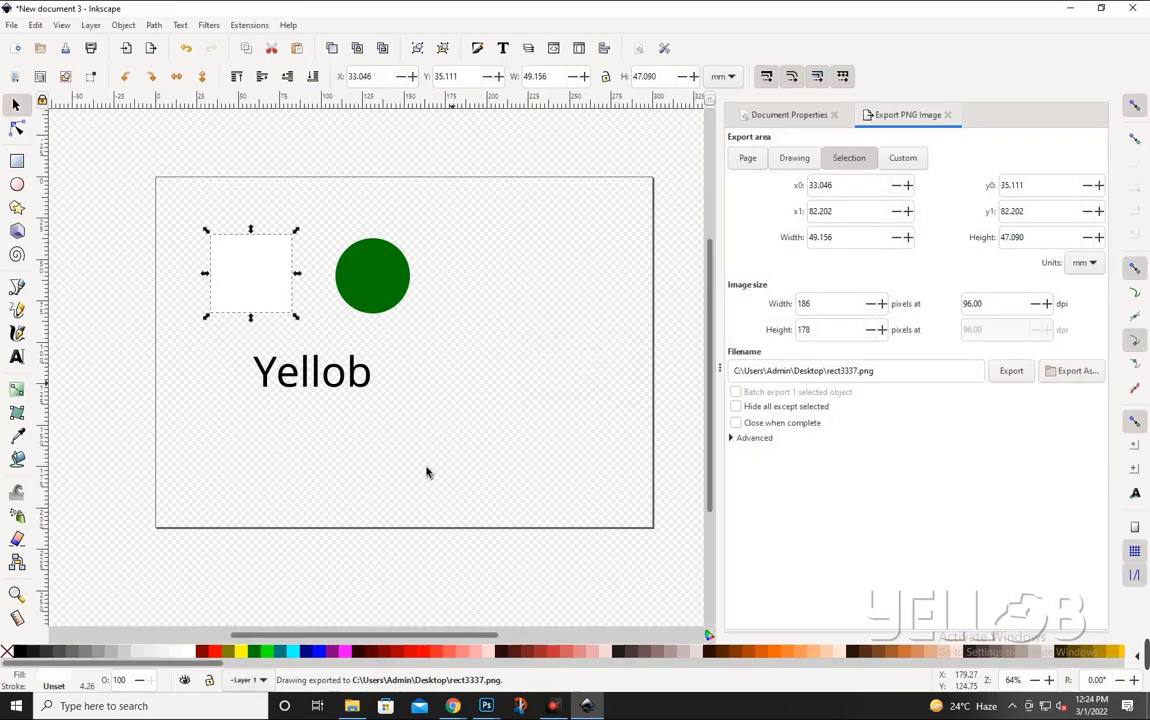
pyautogui.press('super+d')
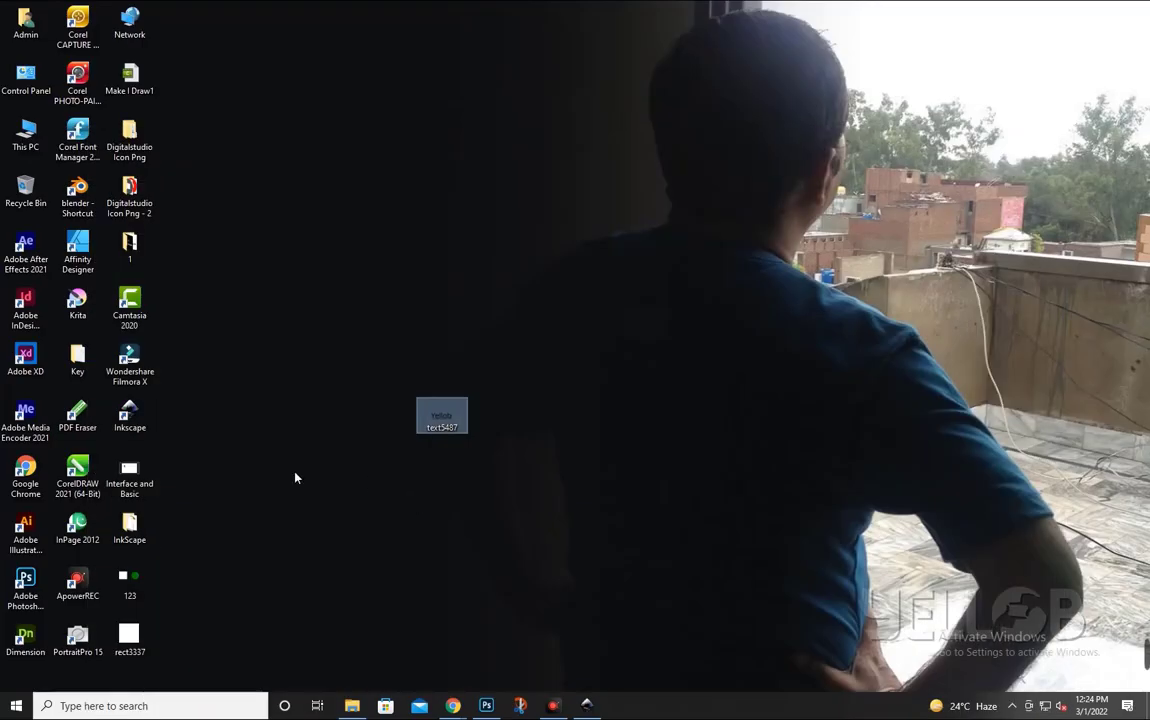
# Open rect3337.png in Photoshop and float it in its own window.
pyautogui.click(127, 637)
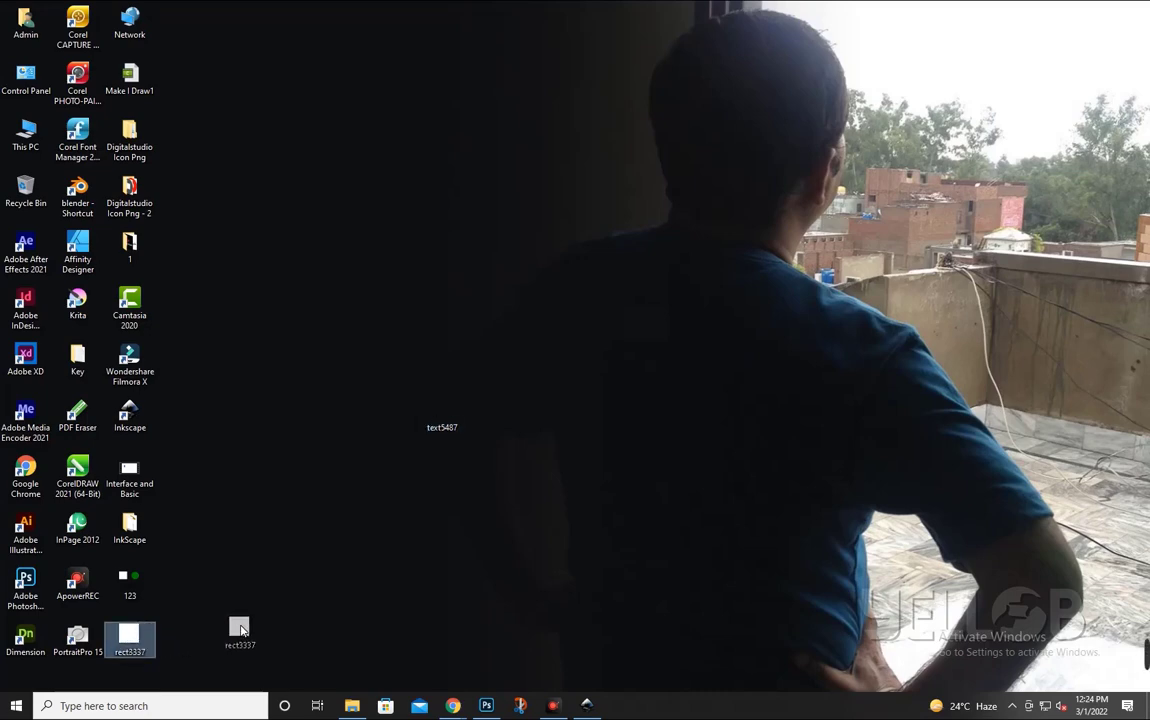
pyautogui.click(485, 706)
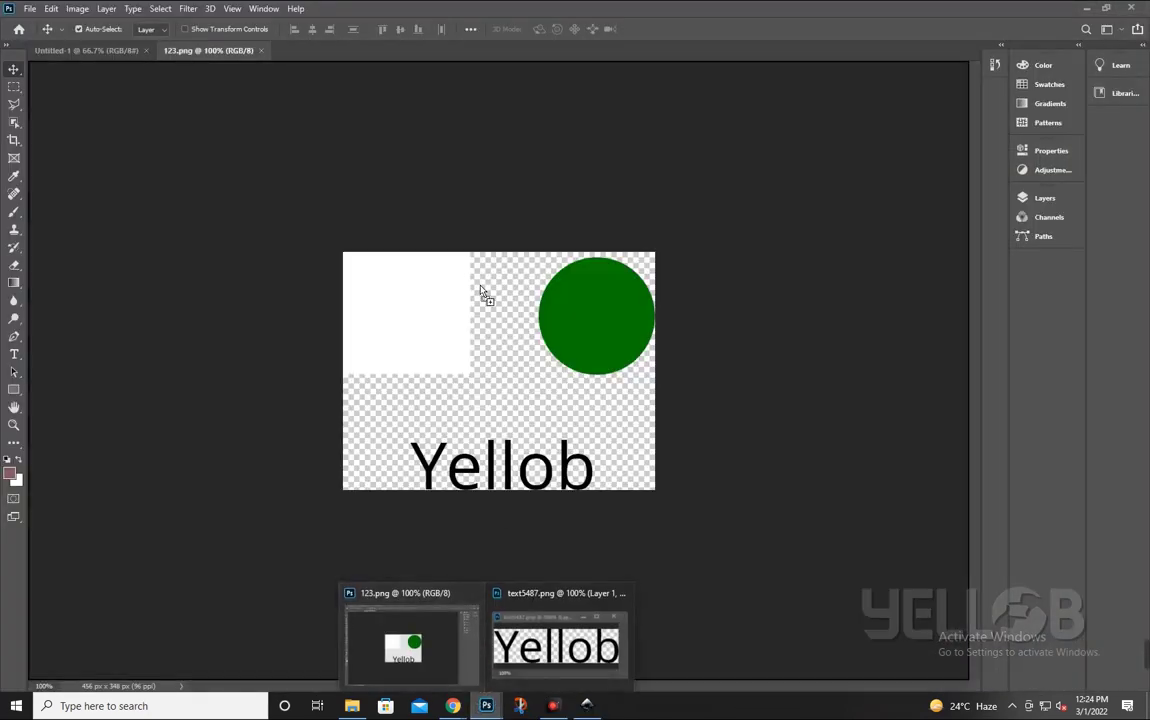
pyautogui.moveTo(485, 706); pyautogui.dragTo(454, 50)
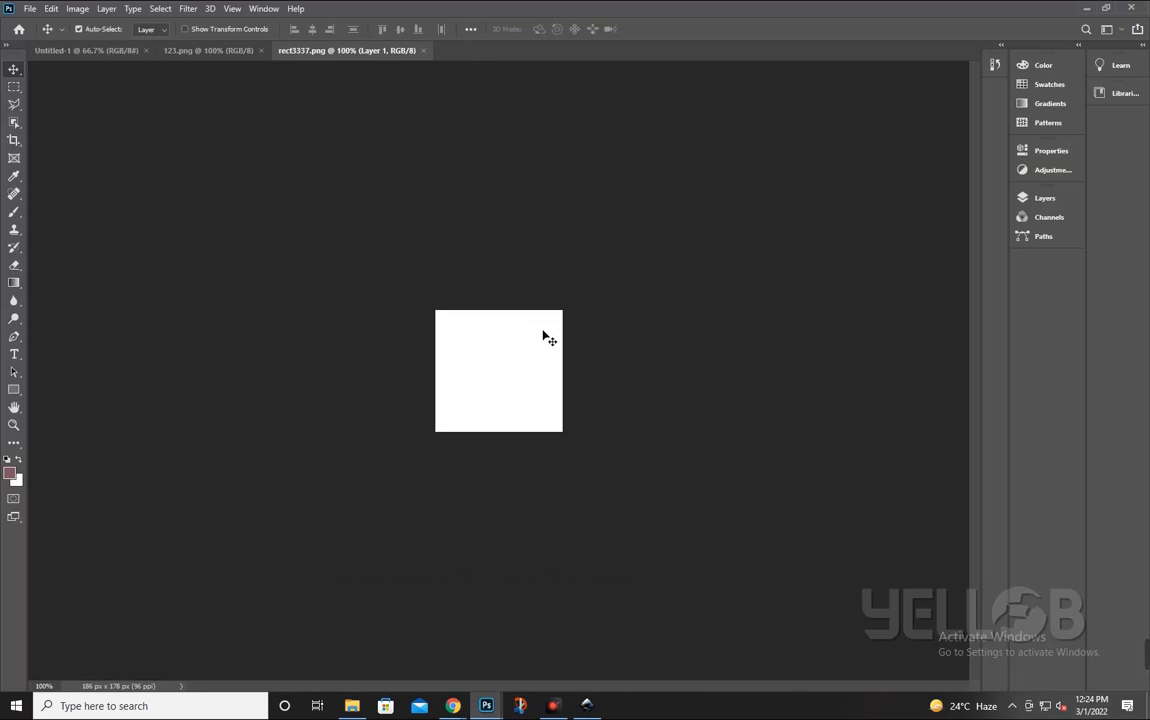
pyautogui.moveTo(350, 51); pyautogui.dragTo(189, 149)
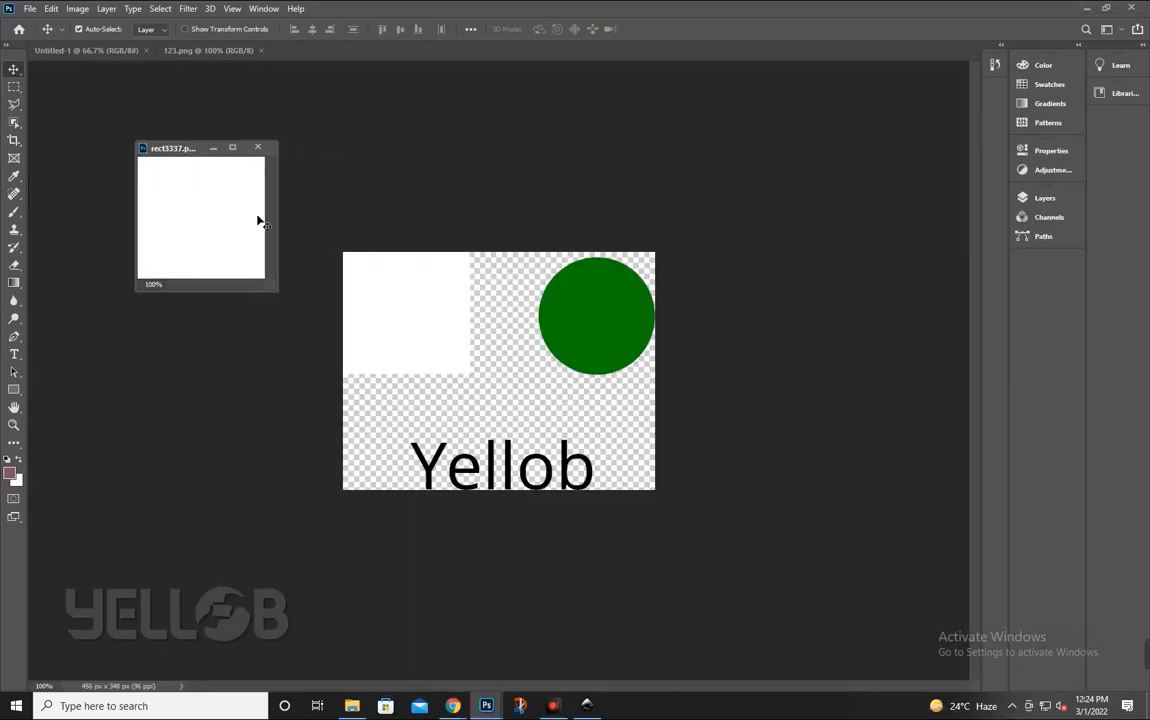
pyautogui.moveTo(486, 706)
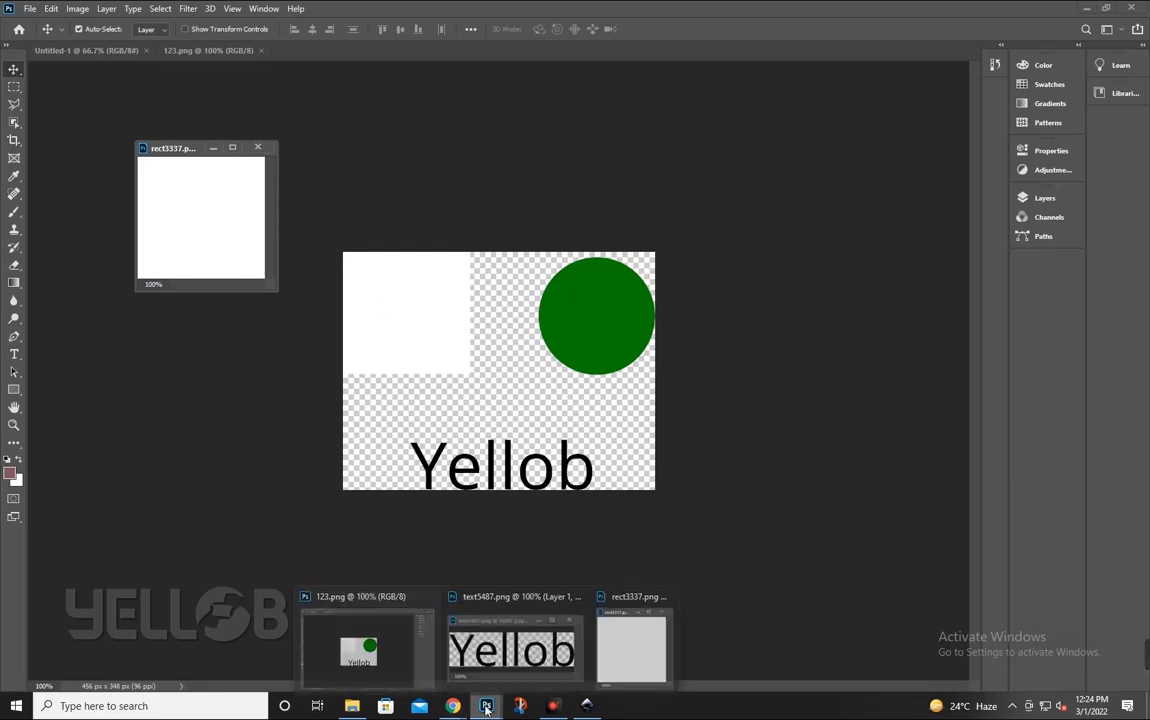
# Move the text5487 window lower, then select the green circle back in Inkscape.
pyautogui.click(512, 648)
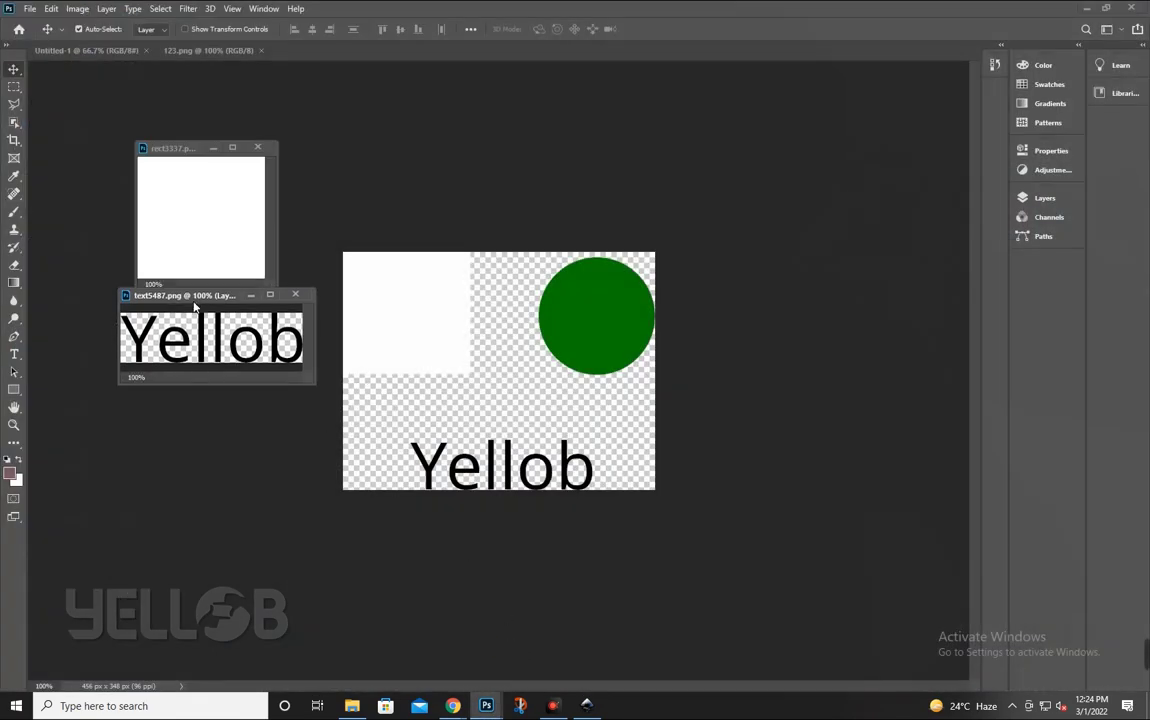
pyautogui.moveTo(189, 295); pyautogui.dragTo(175, 405)
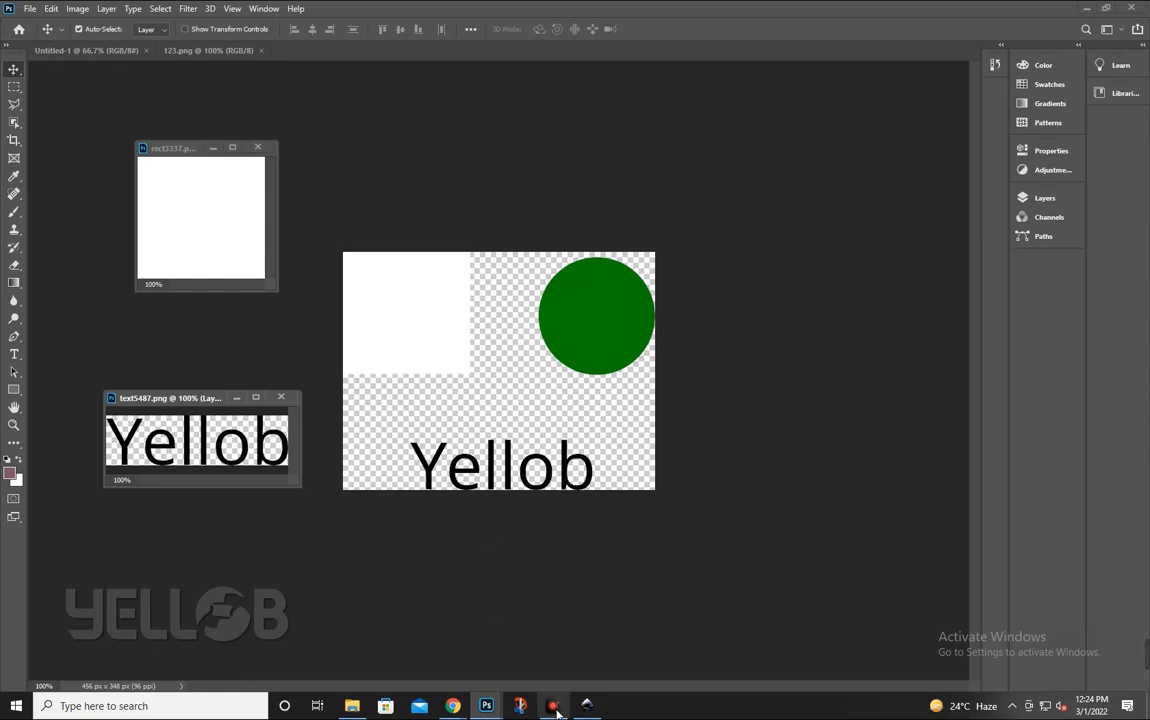
pyautogui.click(587, 706)
pyautogui.click(381, 289)
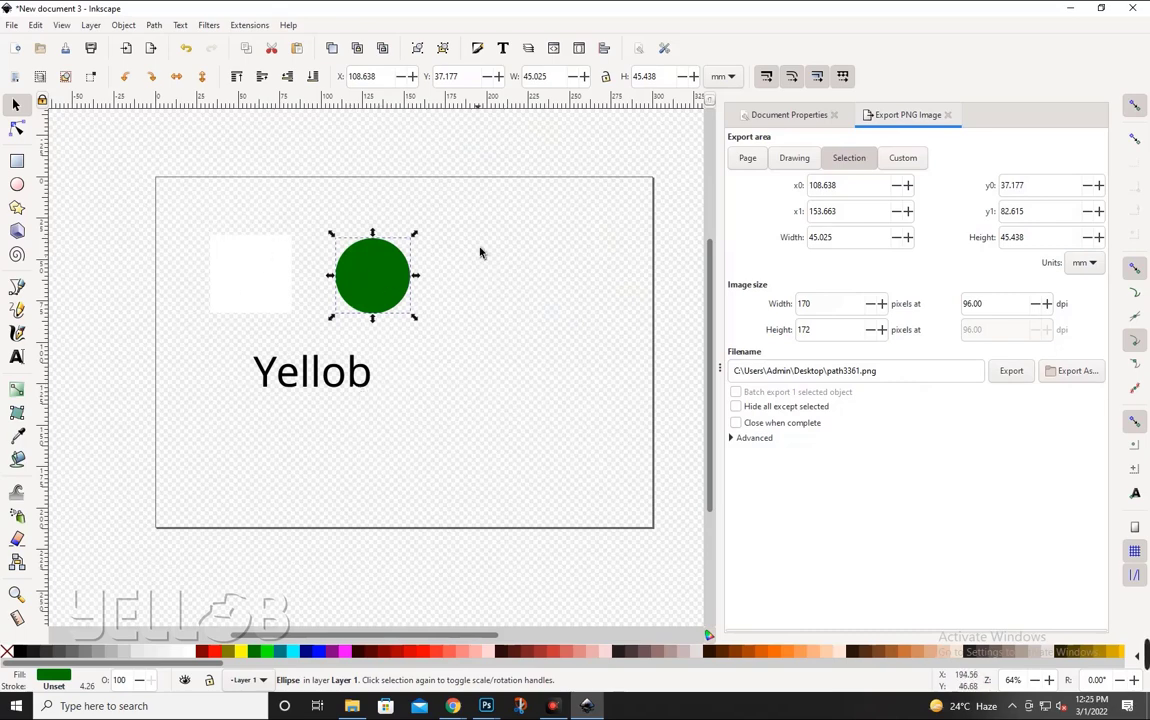
pyautogui.click(408, 374)
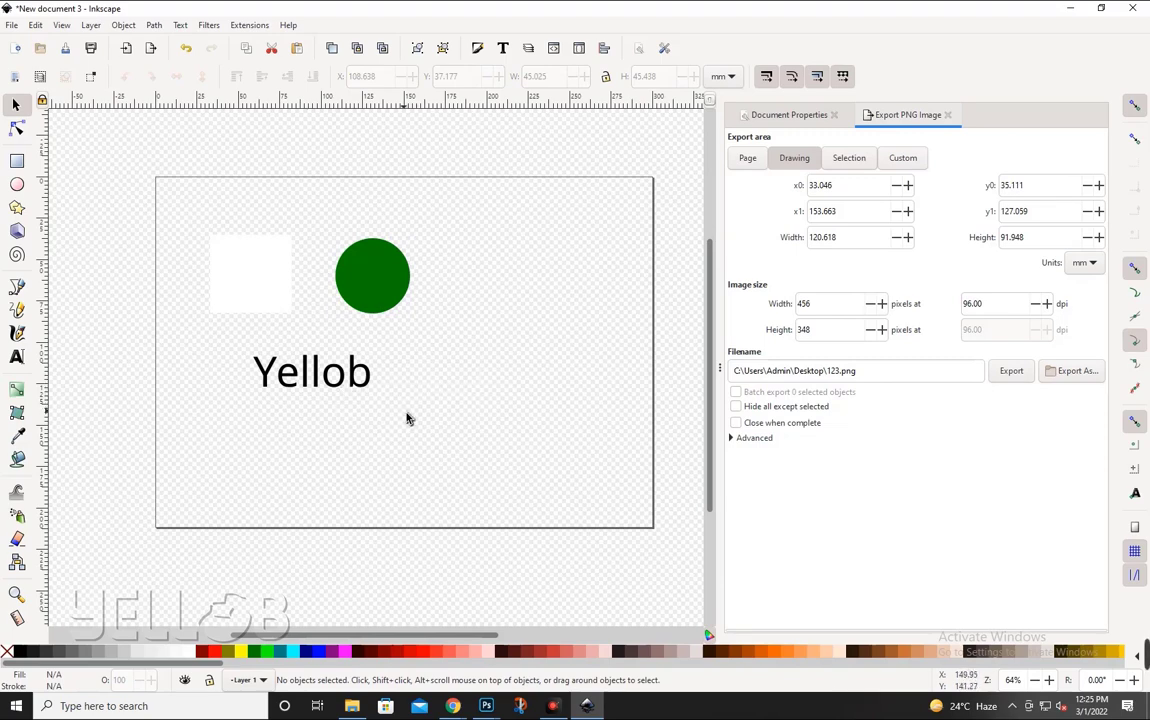
pyautogui.click(586, 703)
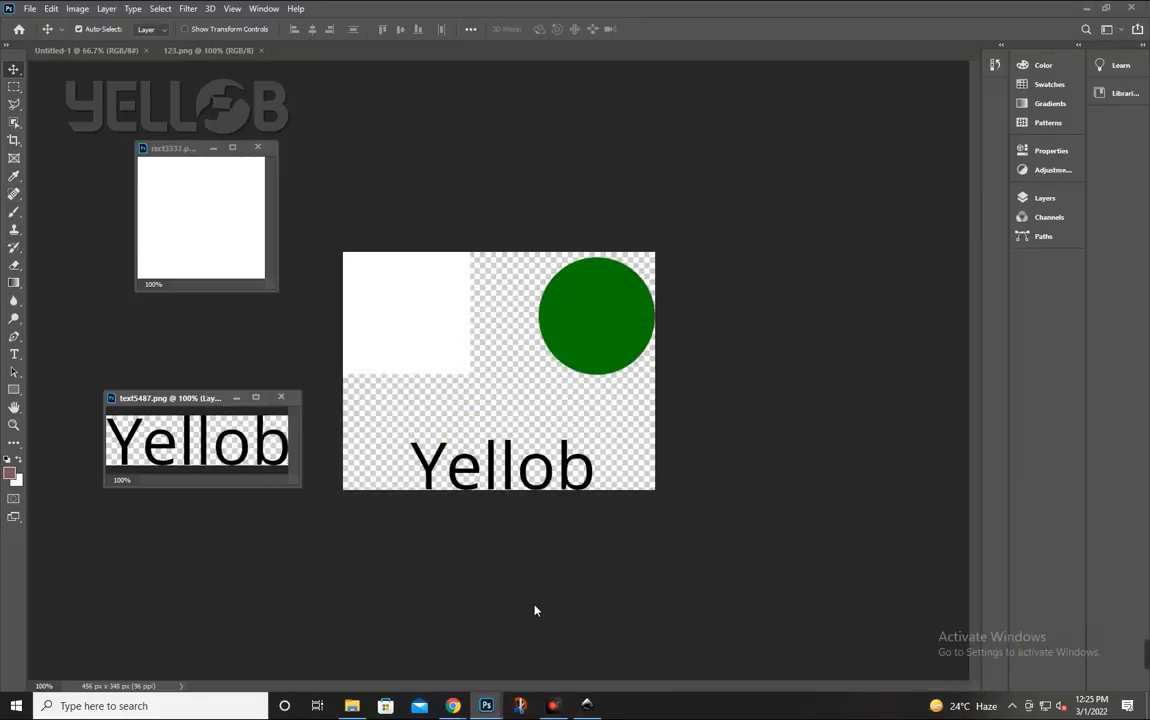
pyautogui.click(587, 705)
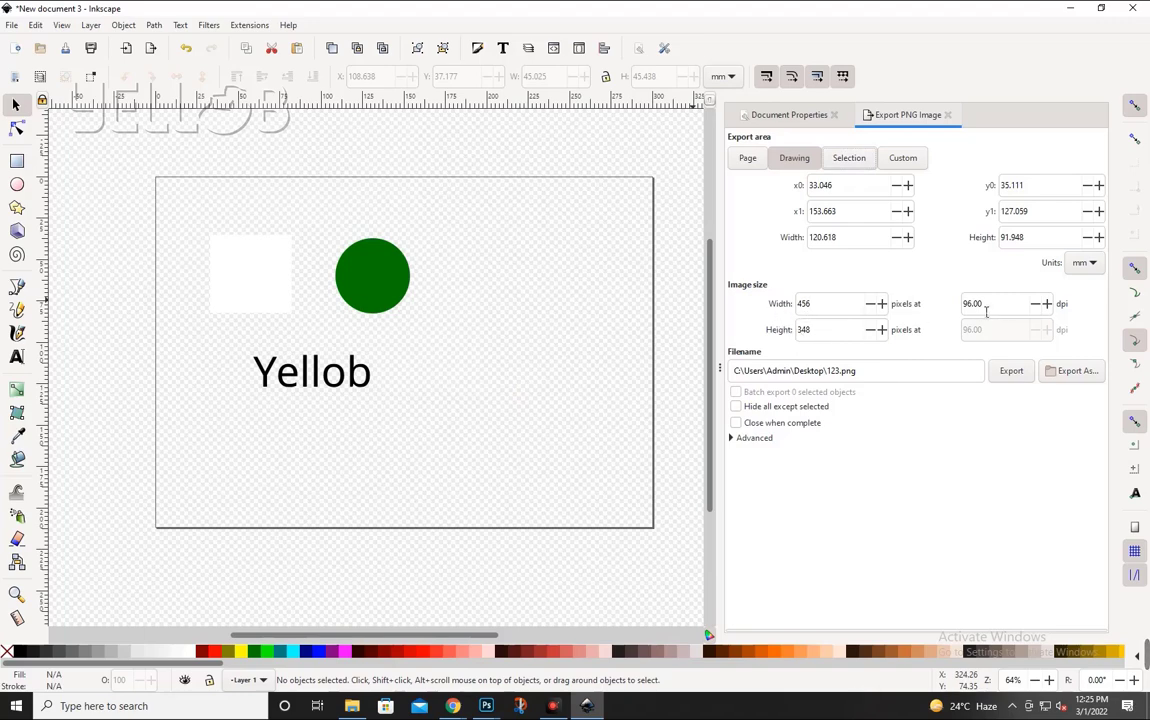
# Select the green circle and try new dpi and width values in the export settings.
pyautogui.click(388, 292)
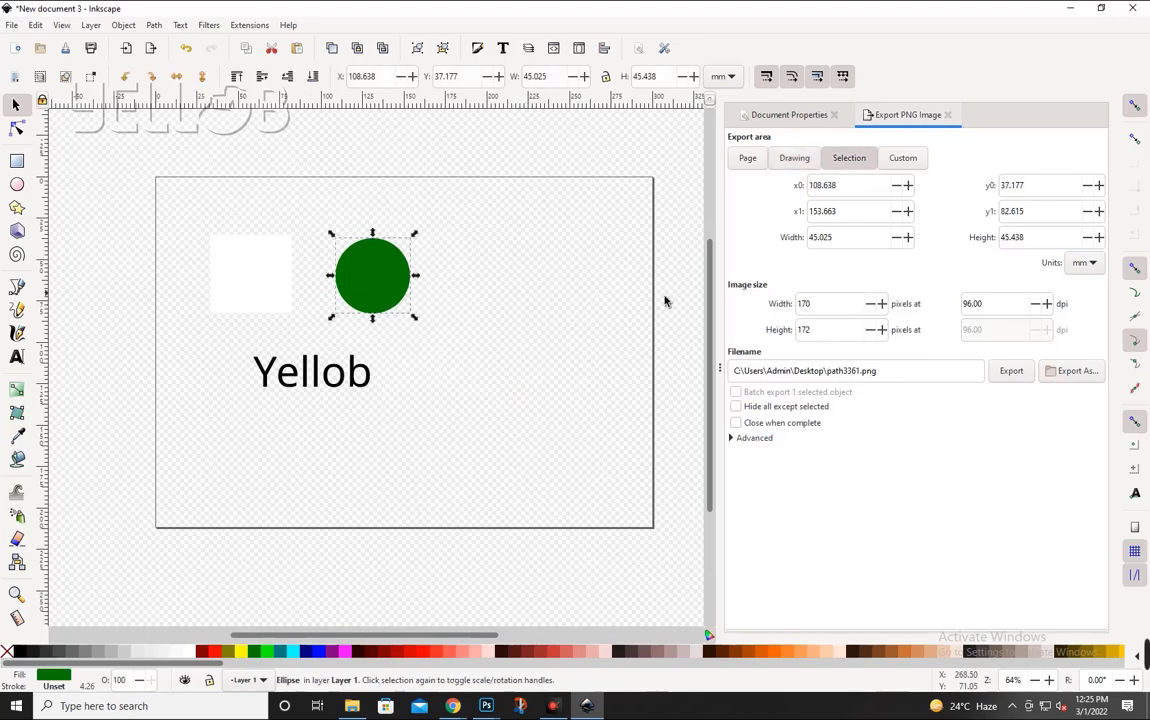
pyautogui.tripleClick(972, 304)
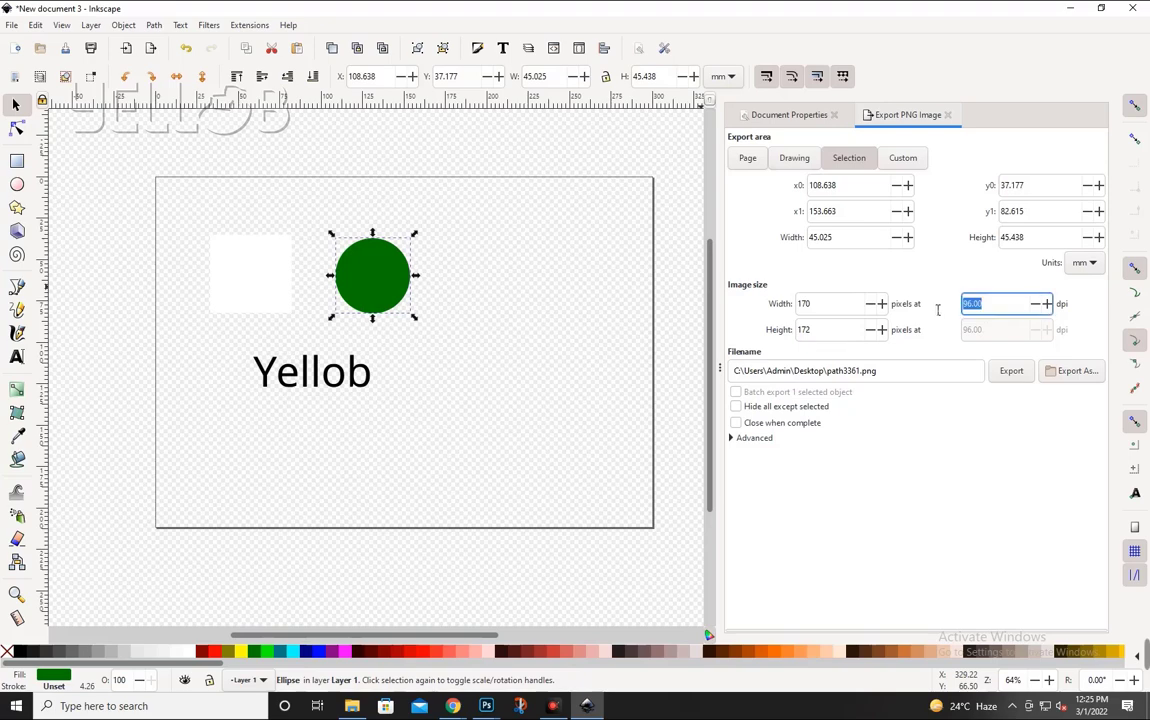
pyautogui.write('300')
pyautogui.moveTo(835, 312); pyautogui.dragTo(792, 310)
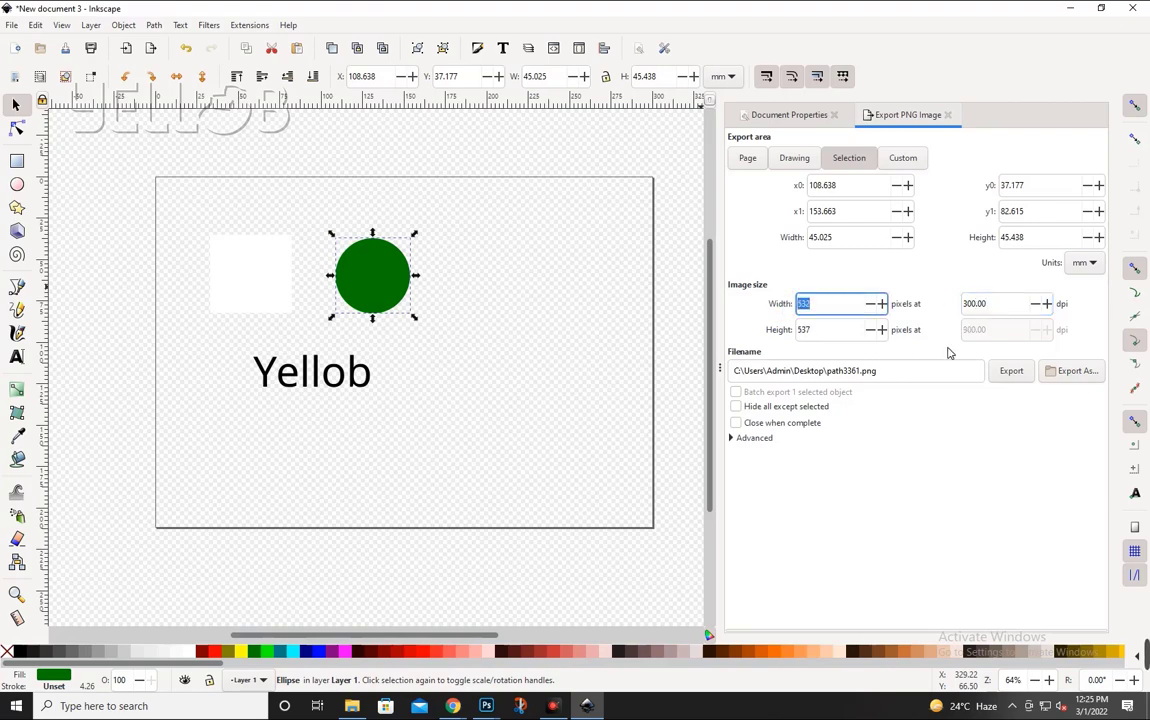
pyautogui.write('300')
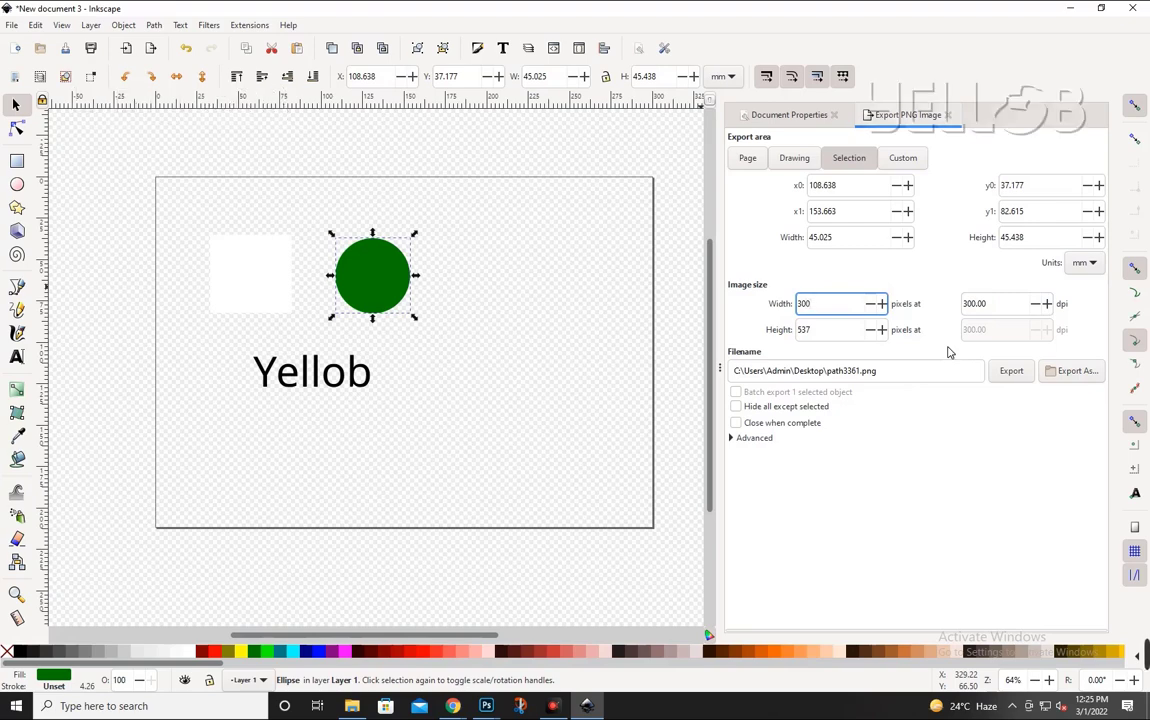
pyautogui.press('BackSpace')
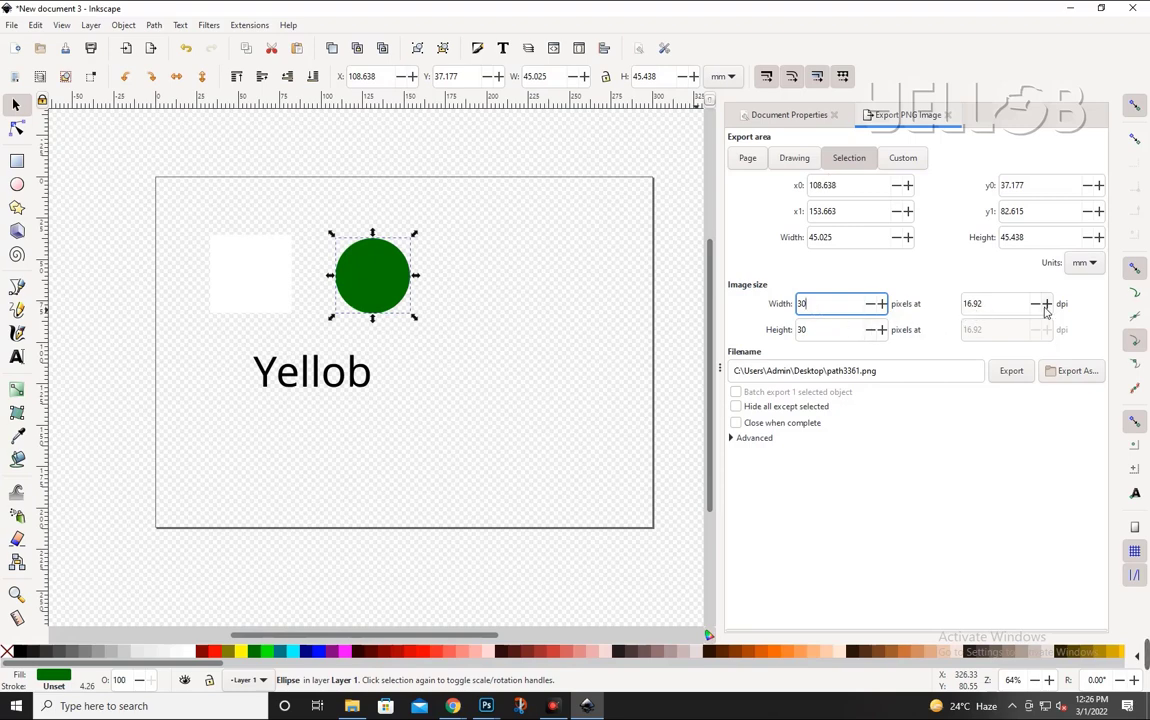
# Set 300 dpi, rename to path3362.png, and export the circle at 532 × 537 px.
pyautogui.moveTo(990, 303); pyautogui.dragTo(945, 303)
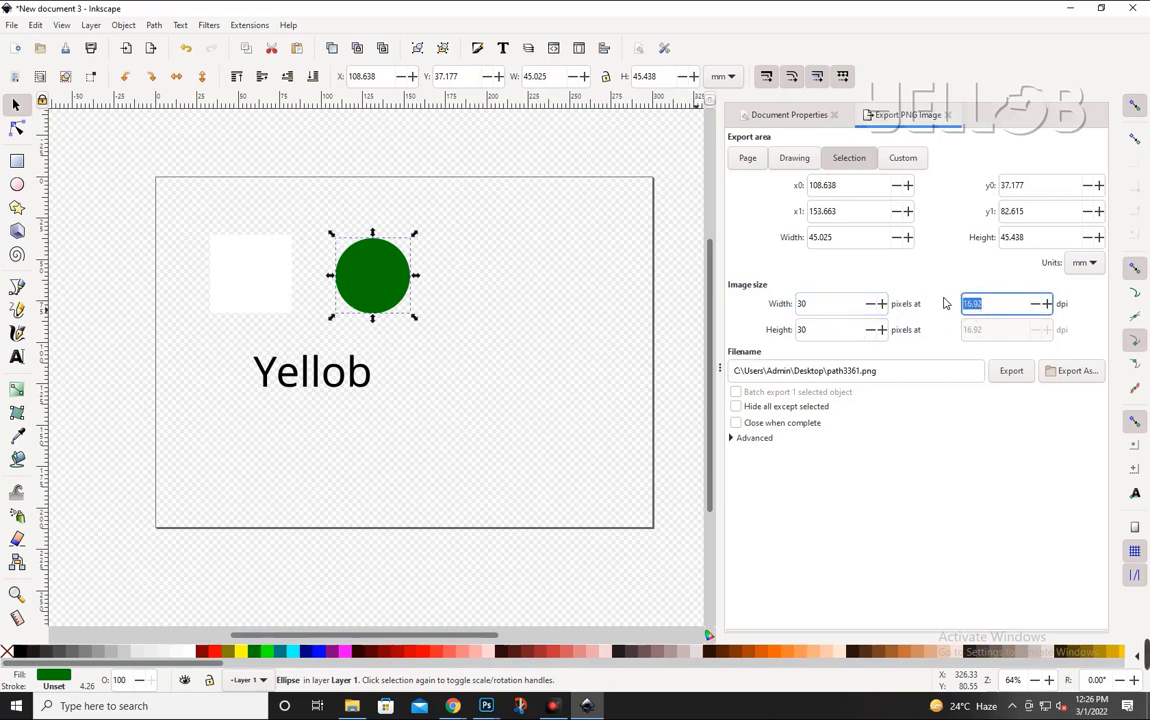
pyautogui.write('300')
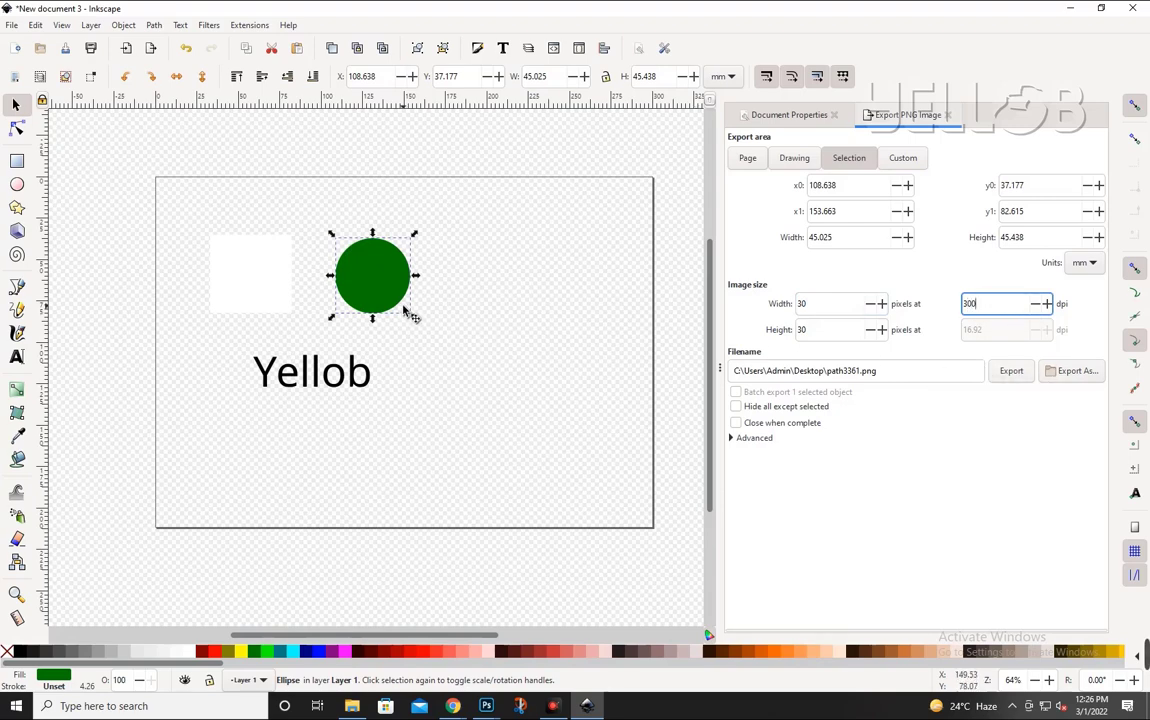
pyautogui.click(865, 371)
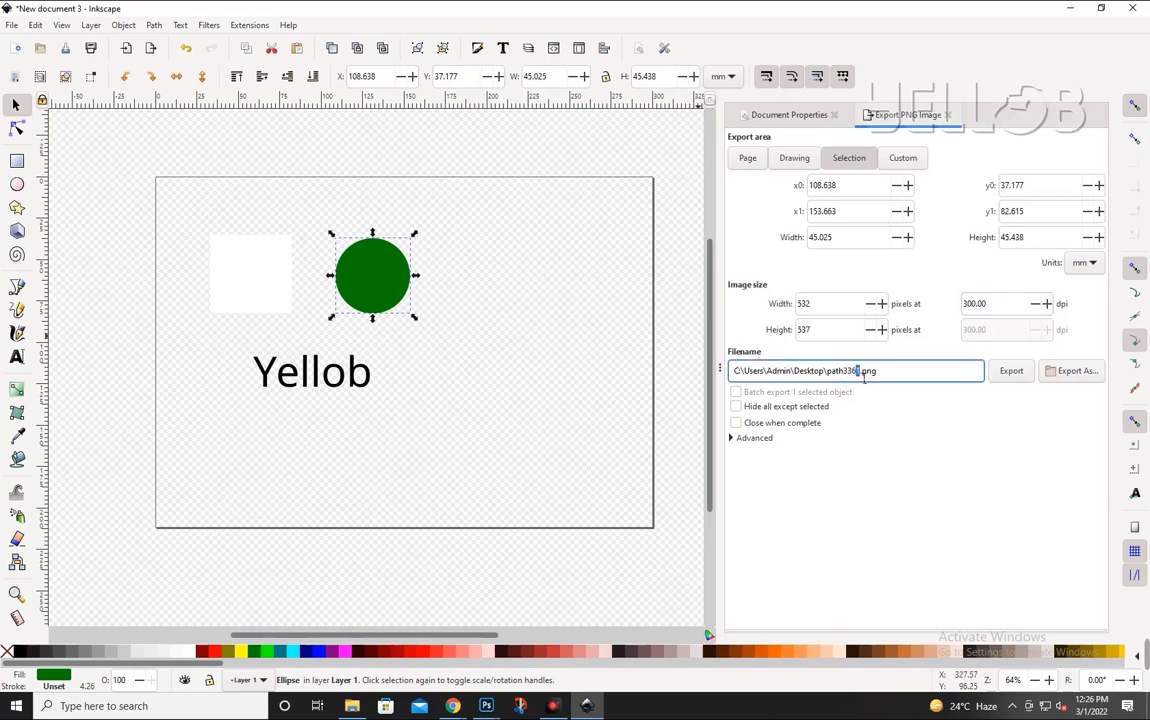
pyautogui.click(860, 371)
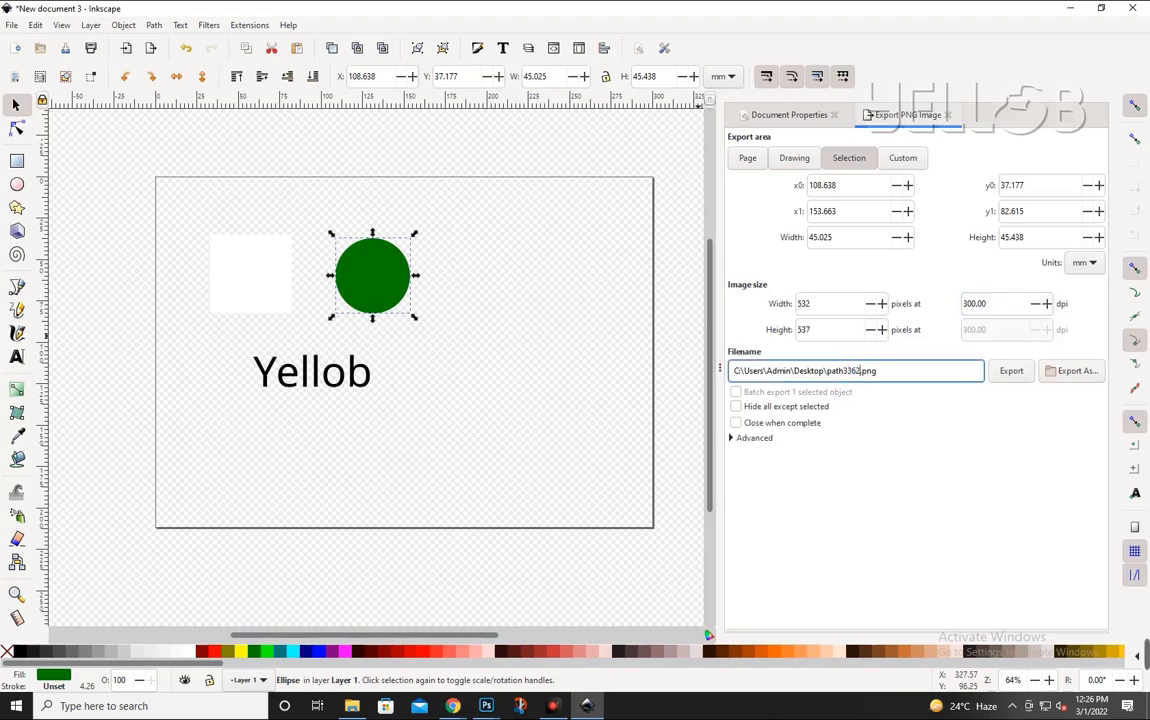
pyautogui.click(1011, 372)
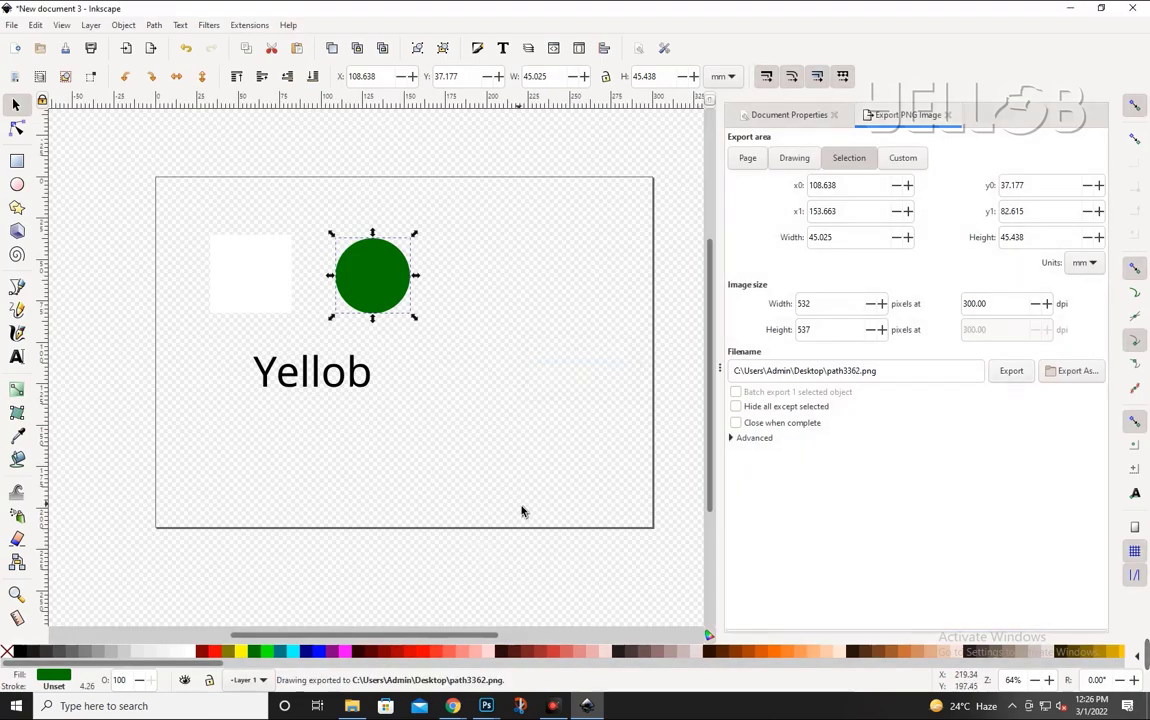
pyautogui.press('super+d')
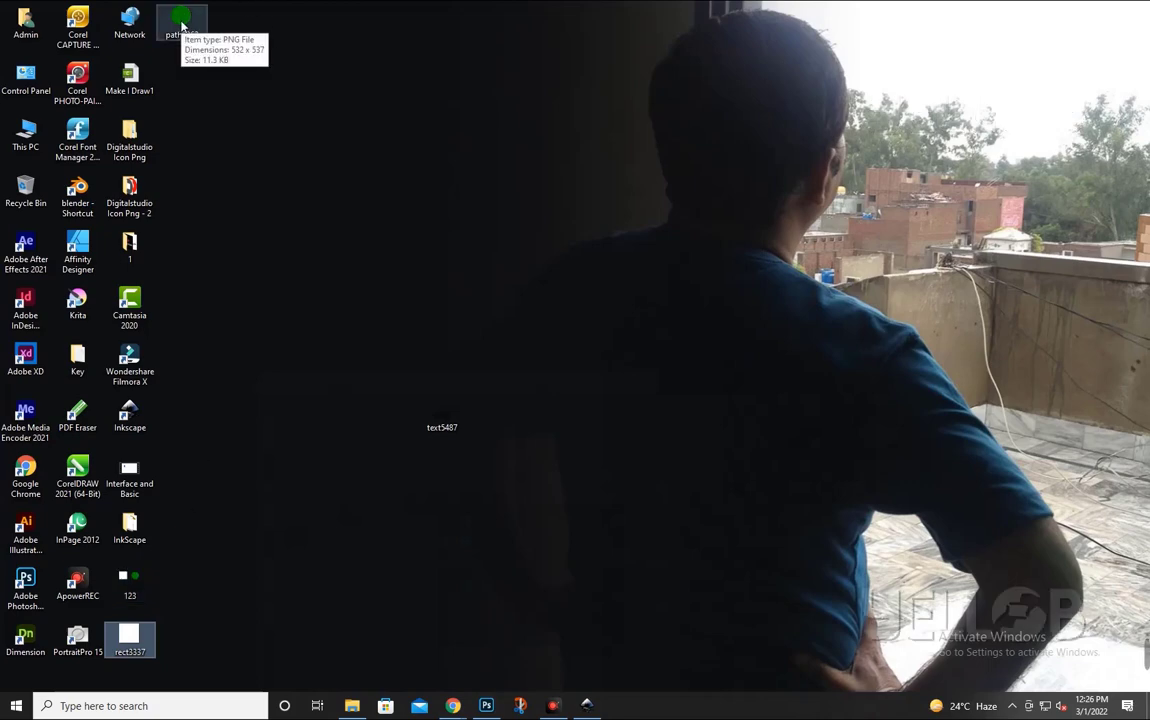
# Drag path3362.png into Photoshop to open it as a 532 × 537 px, 300 ppi document.
pyautogui.moveTo(199, 37)
pyautogui.mouseDown()
pyautogui.moveTo(207, 571)
pyautogui.moveTo(488, 708)
pyautogui.moveTo(334, 47)
pyautogui.mouseUp()
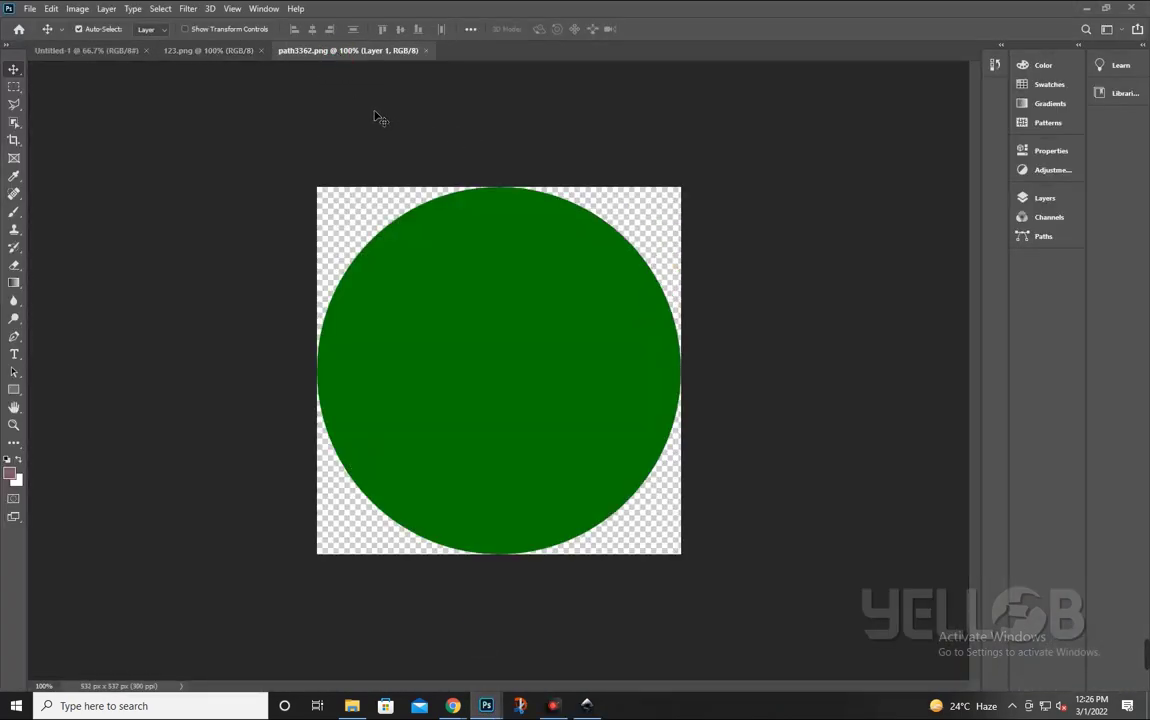
# Float path3362.png in its own window left of 123.png, then return to Inkscape.
pyautogui.moveTo(306, 55); pyautogui.dragTo(624, 143)
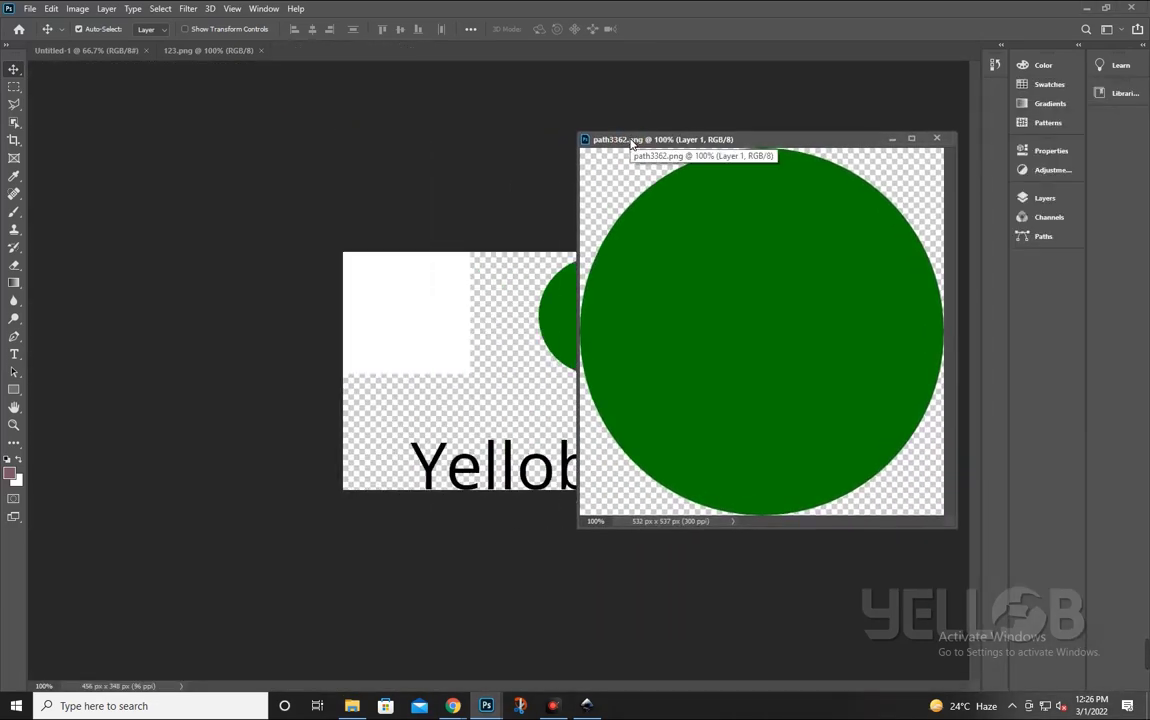
pyautogui.moveTo(624, 143); pyautogui.dragTo(96, 144)
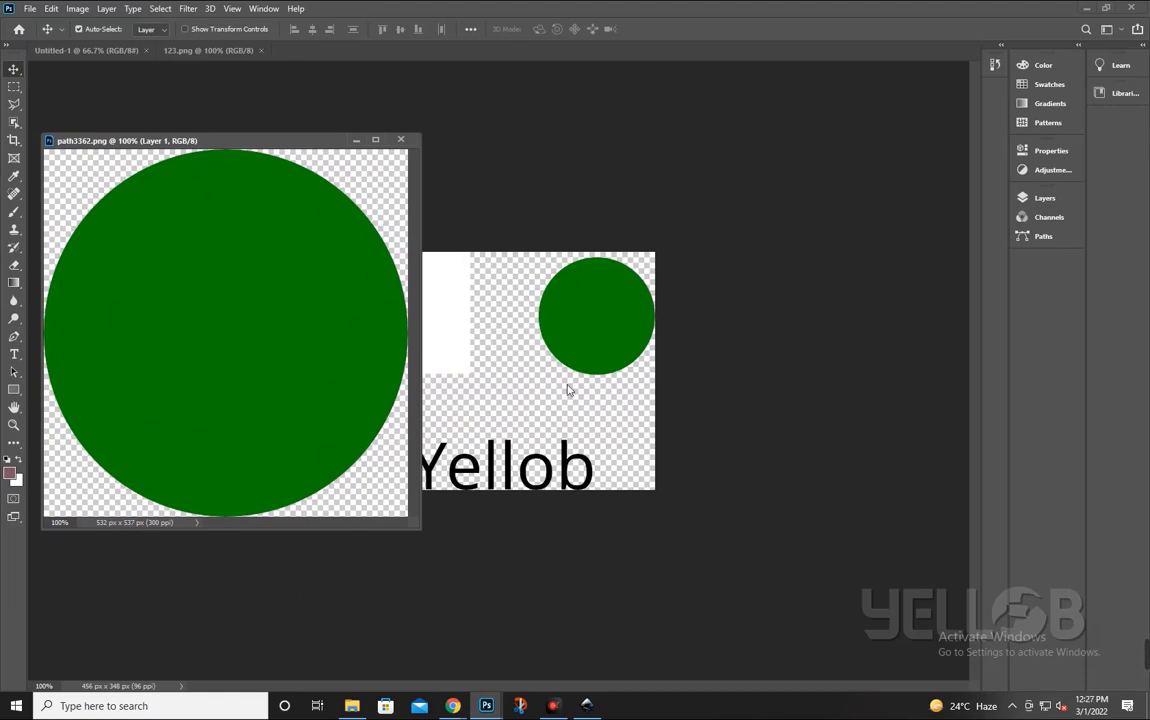
pyautogui.hotkey('alt', 'Tab')
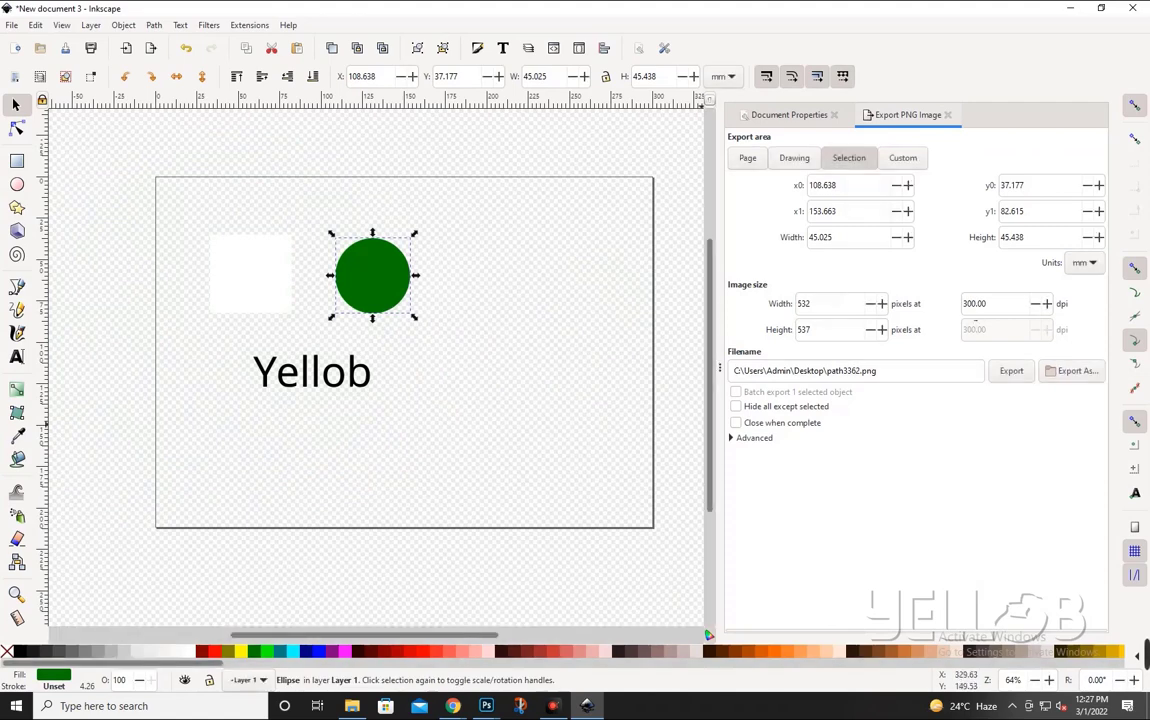
# Try changing the circle's export resolution toward 96 dpi, then reselect the green circle.
pyautogui.doubleClick(999, 310)
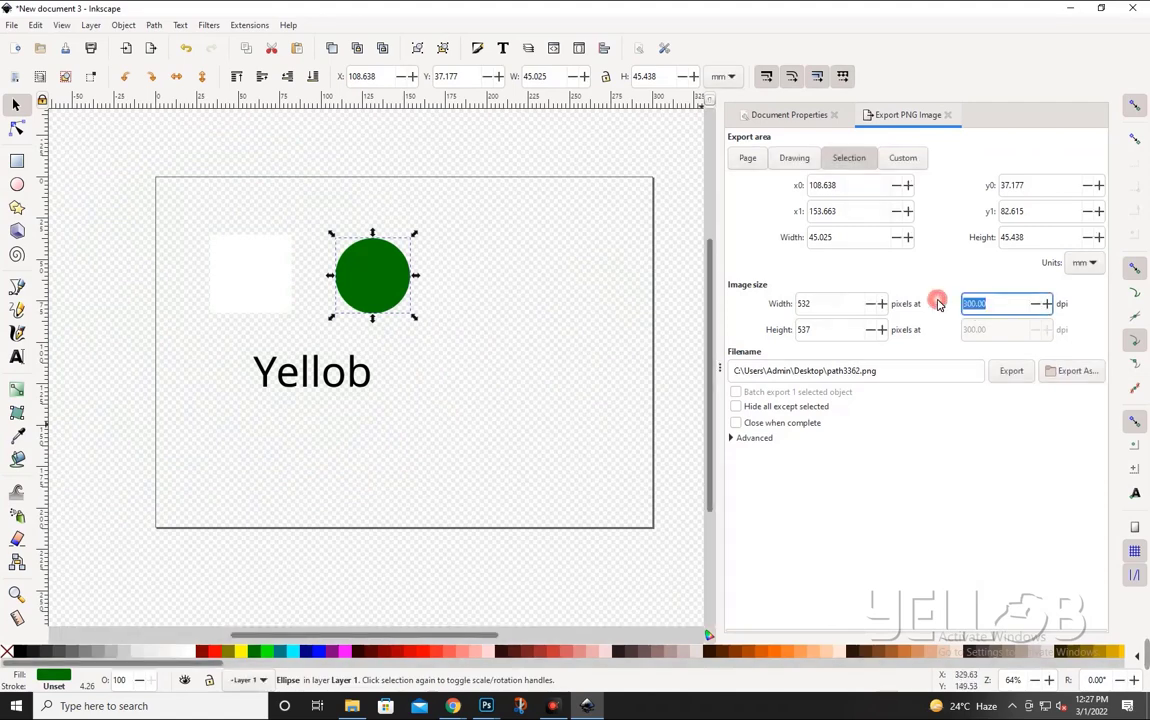
pyautogui.write('96')
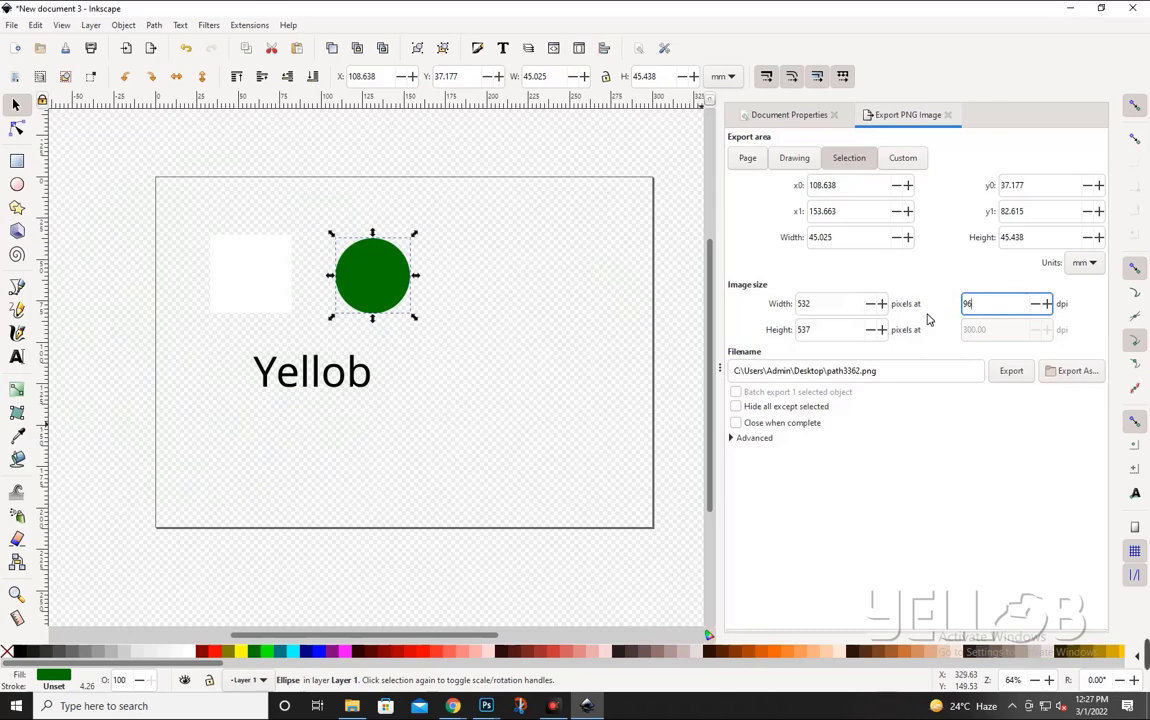
pyautogui.click(811, 306)
pyautogui.doubleClick(790, 303)
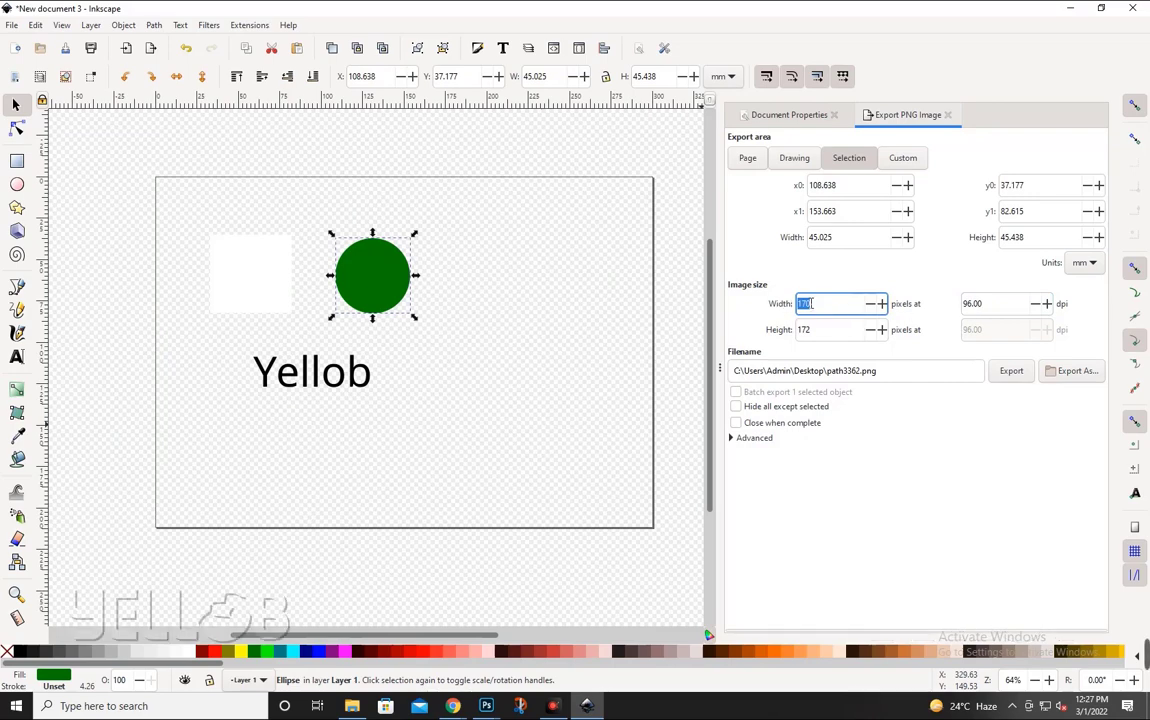
pyautogui.write('30')
pyautogui.click(634, 306)
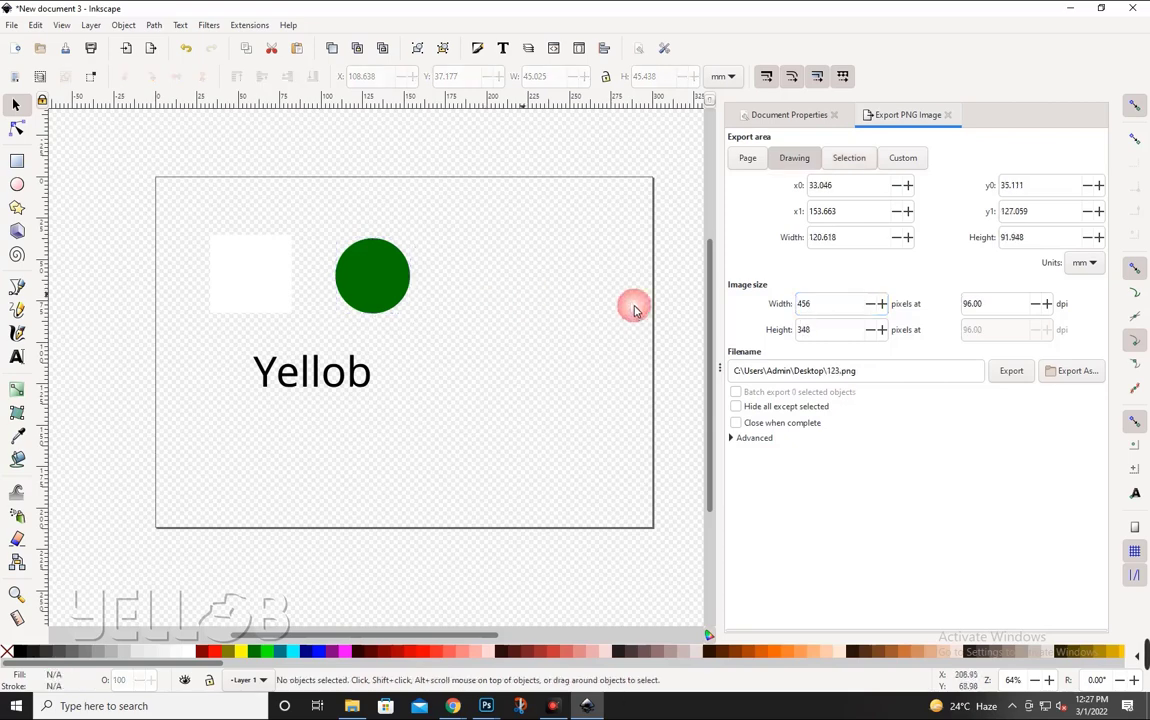
pyautogui.click(380, 270)
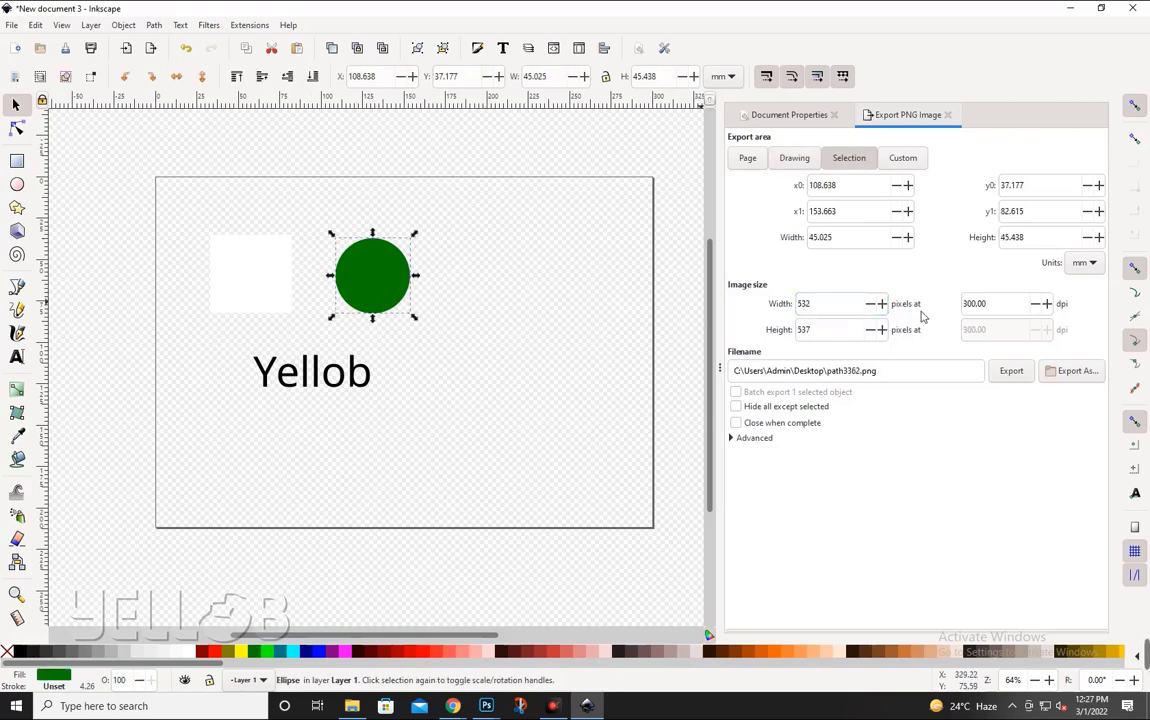
# Export the green circle at 96 dpi (170 × 172 px) as path3363.png, then deselect it.
pyautogui.doubleClick(825, 303)
pyautogui.write('30')
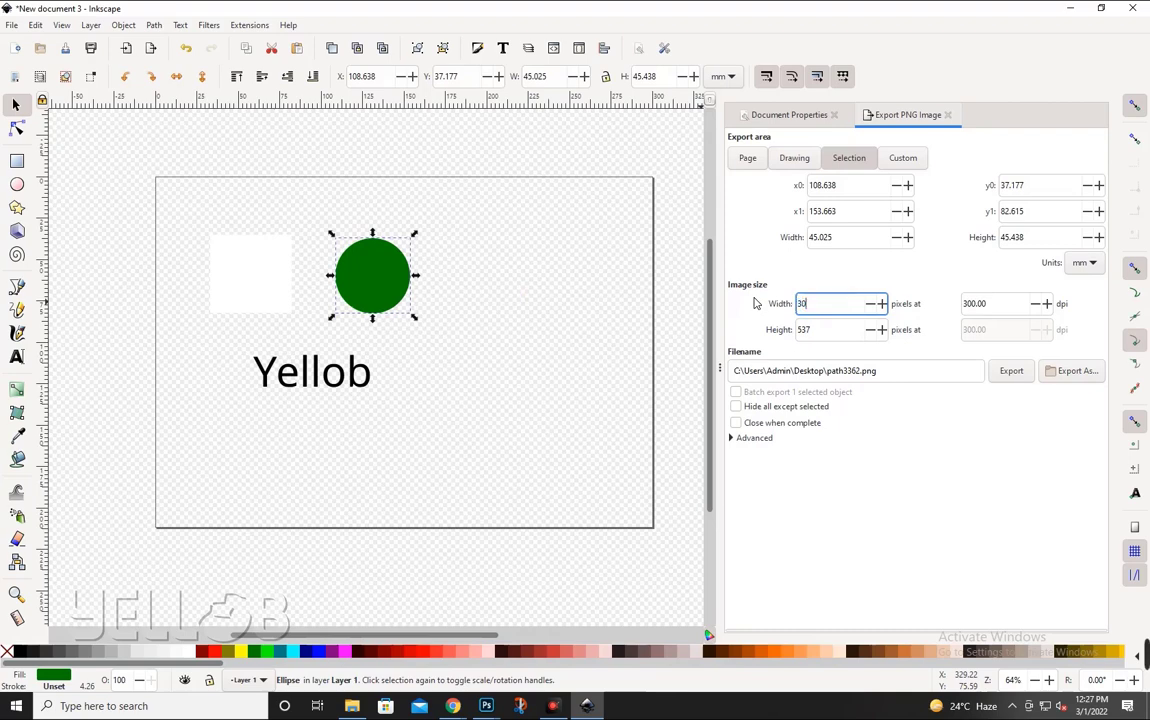
pyautogui.doubleClick(998, 304)
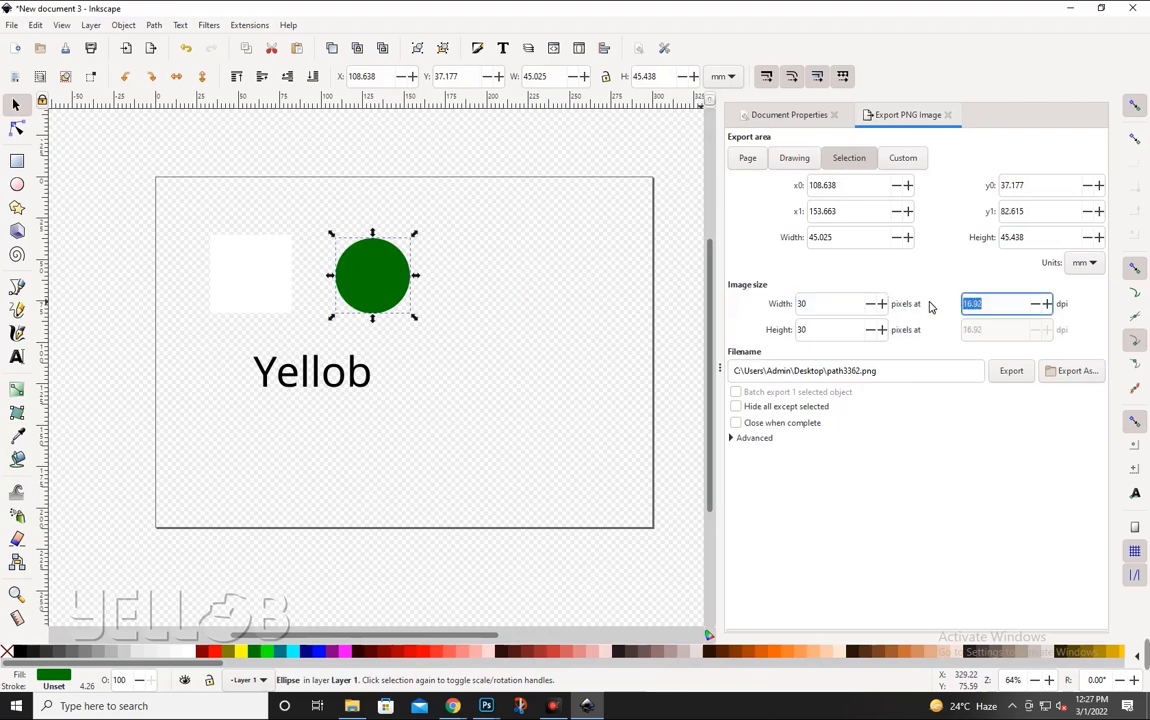
pyautogui.write('96')
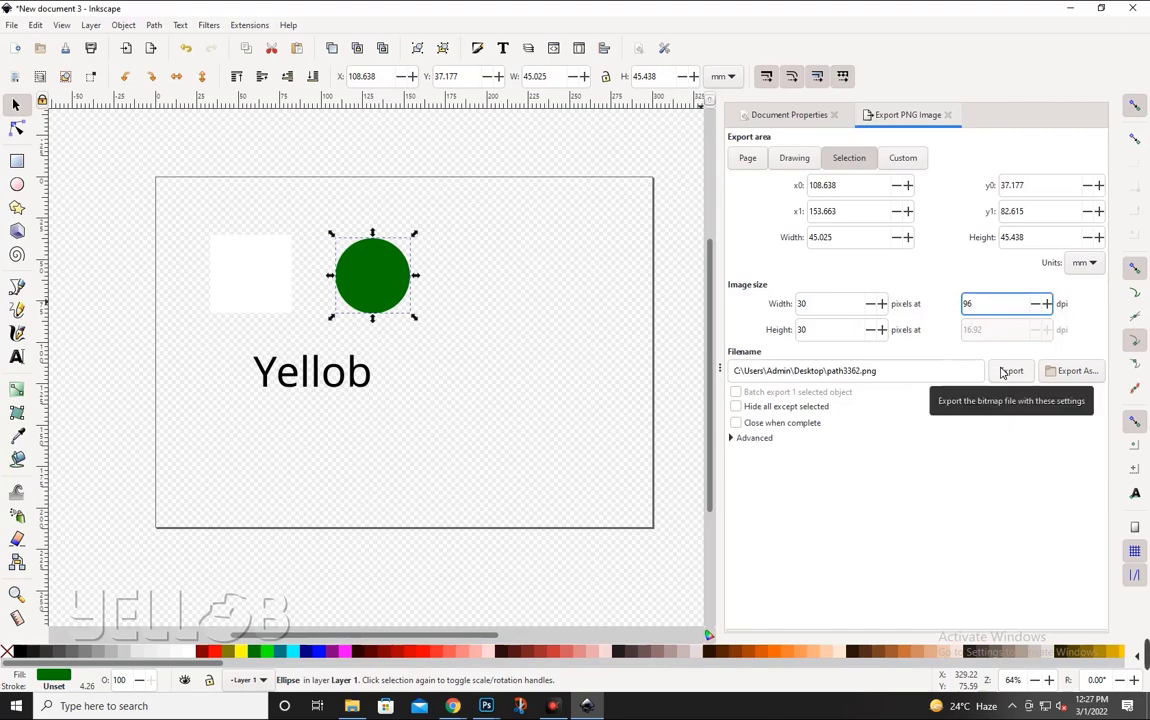
pyautogui.click(864, 371)
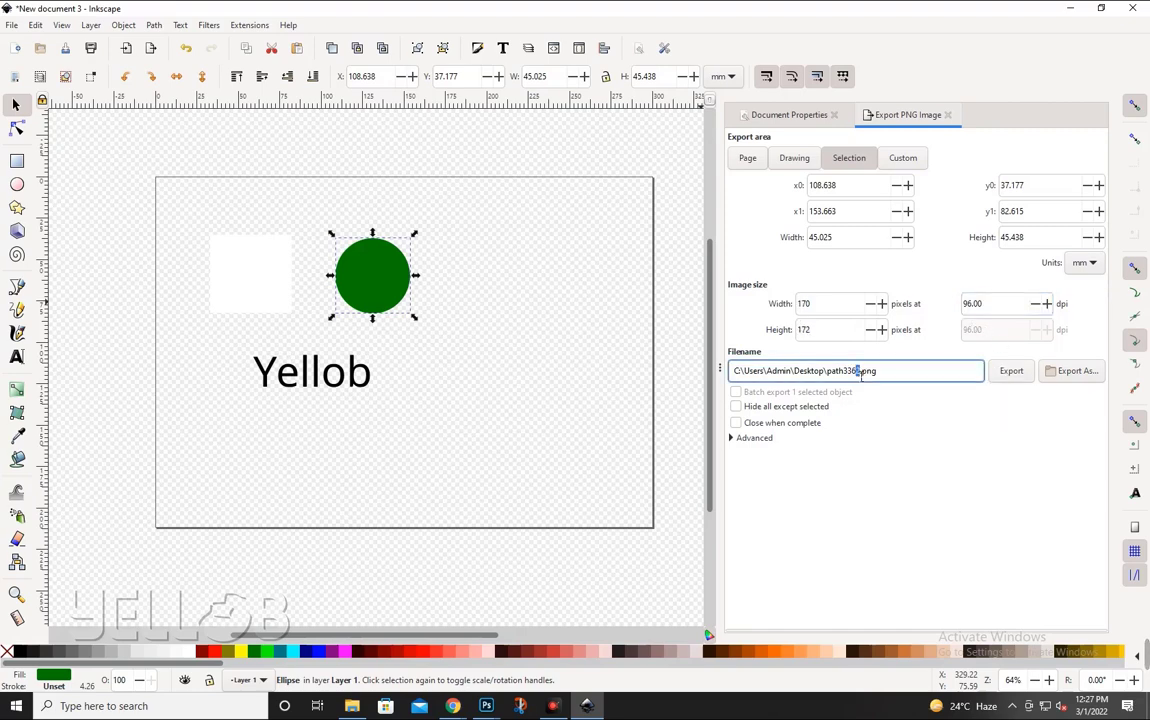
pyautogui.write('3')
pyautogui.click(1029, 371)
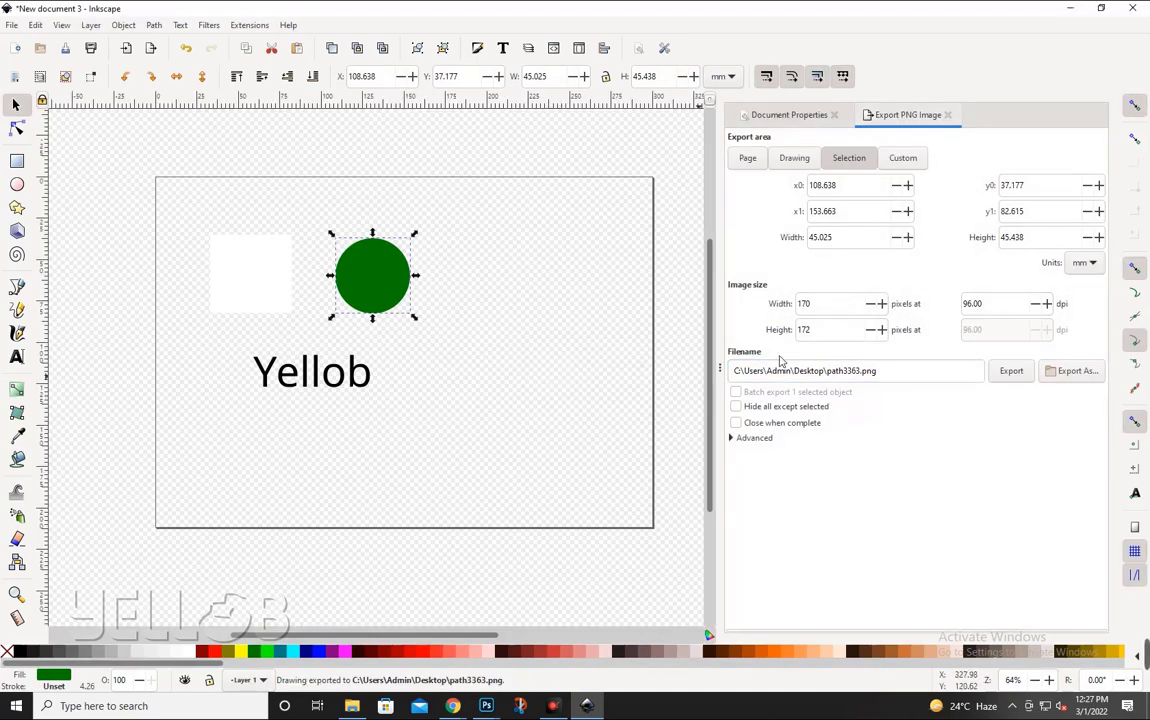
pyautogui.click(609, 388)
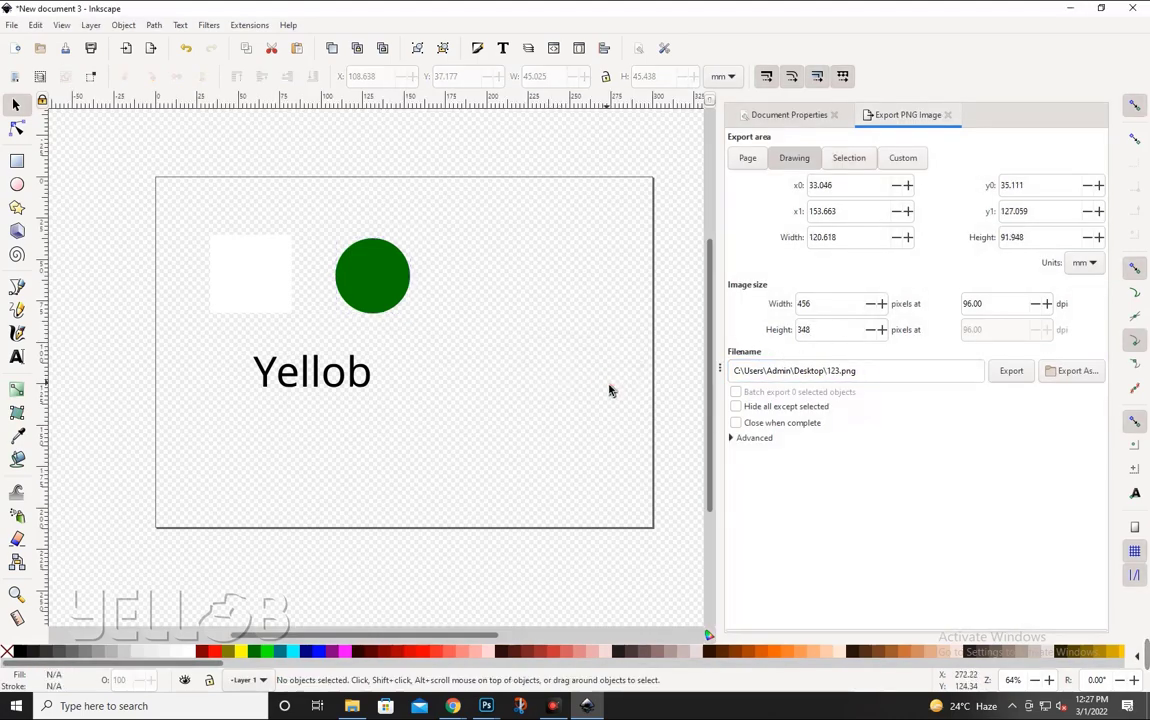
pyautogui.press('alt')
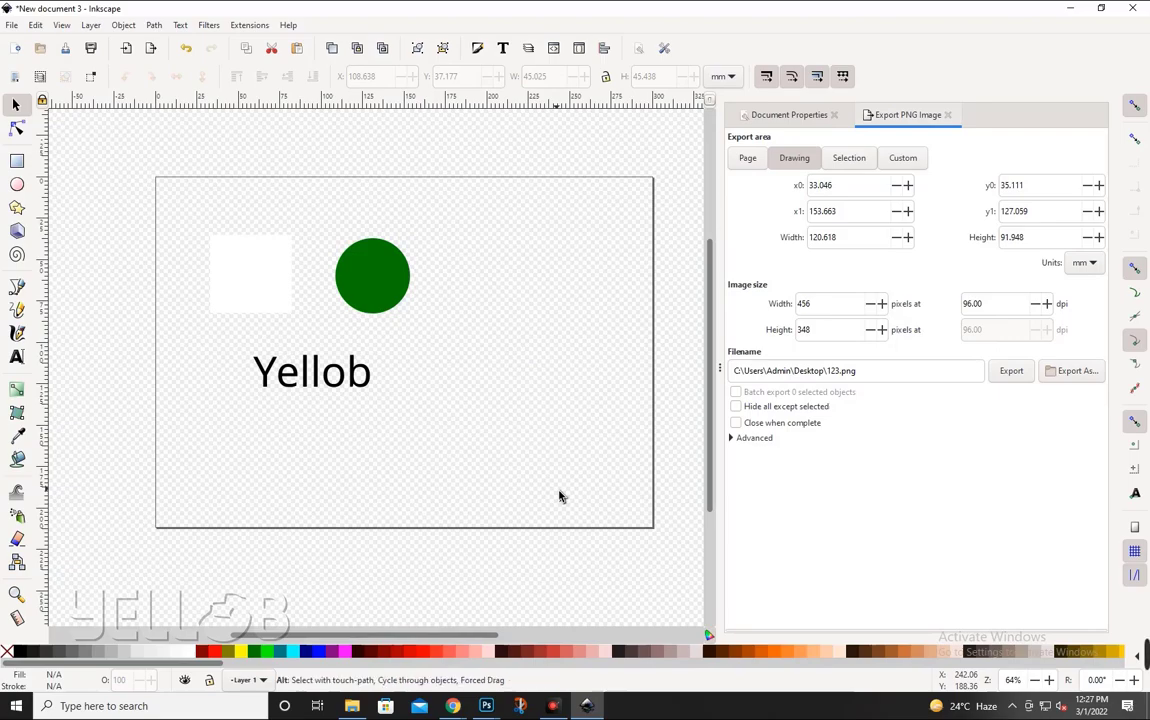
# Drag the path3363 circle image from the desktop onto Photoshop to open it.
pyautogui.press('super+d')
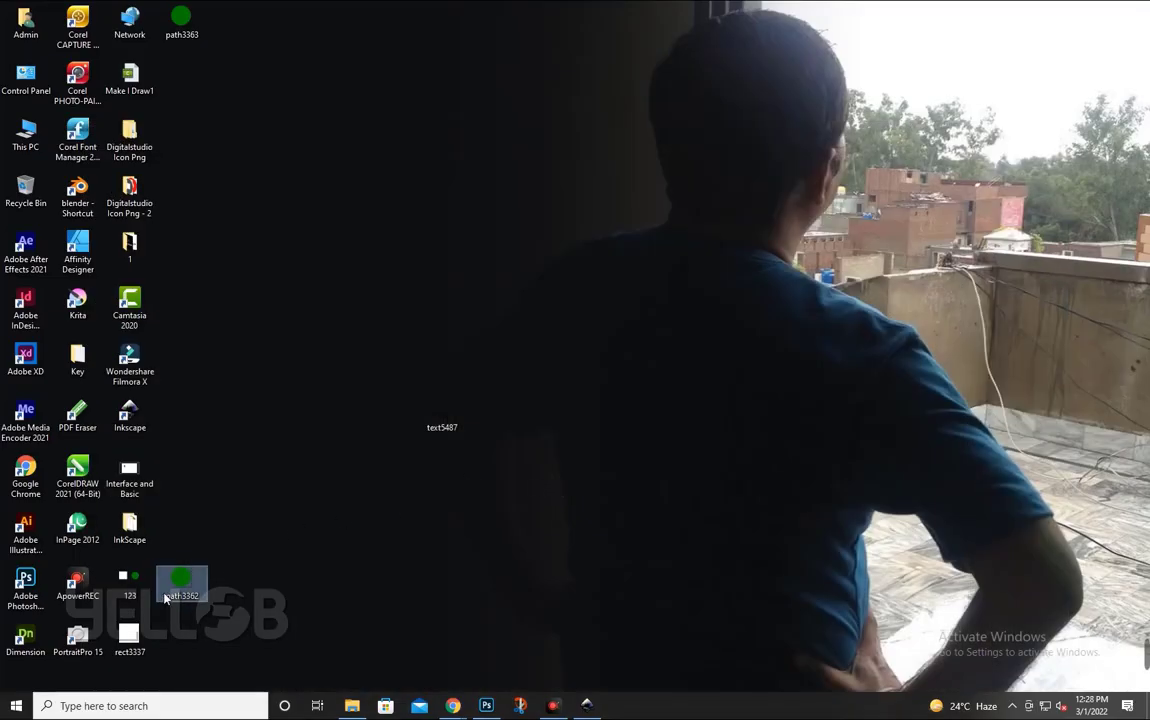
pyautogui.moveTo(181, 18)
pyautogui.mouseDown()
pyautogui.moveTo(237, 580)
pyautogui.moveTo(463, 485)
pyautogui.moveTo(380, 44)
pyautogui.moveTo(311, 200)
pyautogui.moveTo(196, 223)
pyautogui.mouseUp()
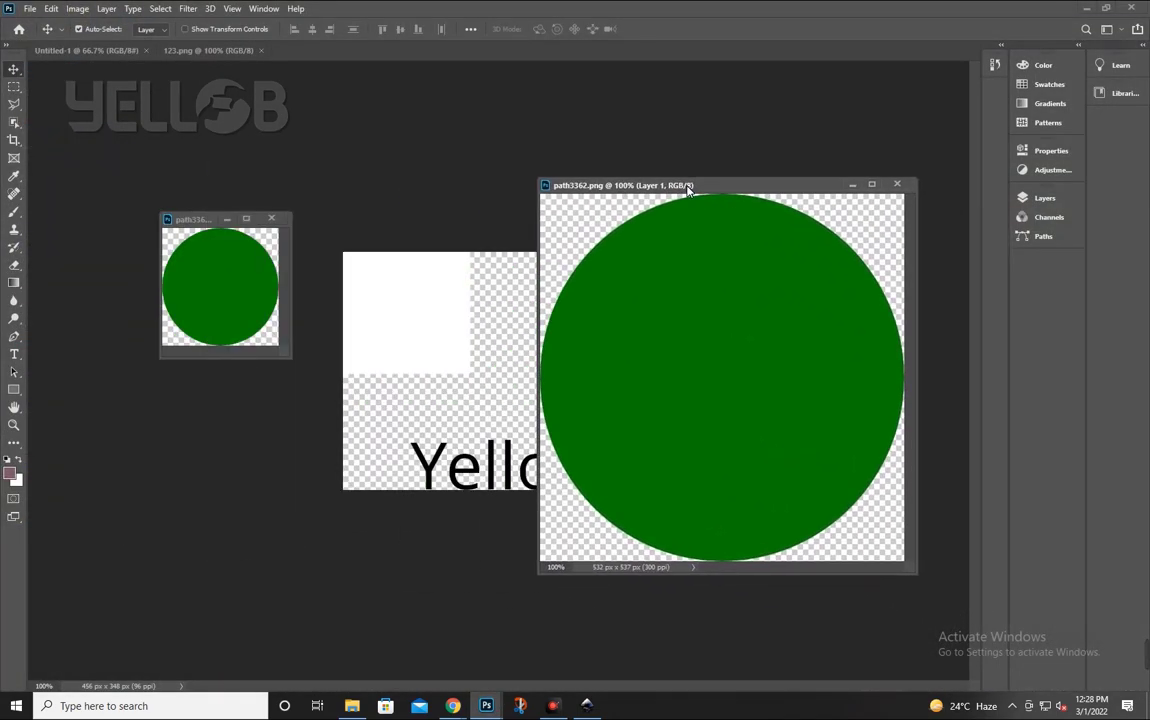
# Enlarge the path3363 window and bring the path3362 and path3363 windows forward.
pyautogui.moveTo(293, 282); pyautogui.dragTo(437, 282)
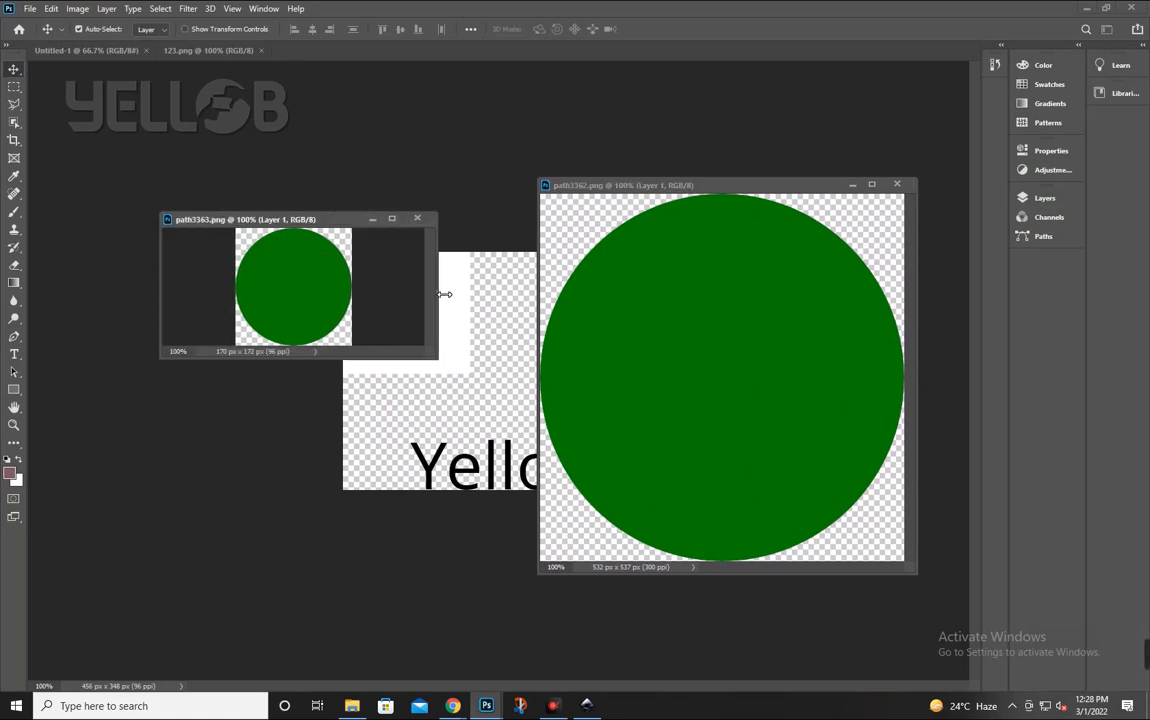
pyautogui.moveTo(344, 357); pyautogui.dragTo(344, 521)
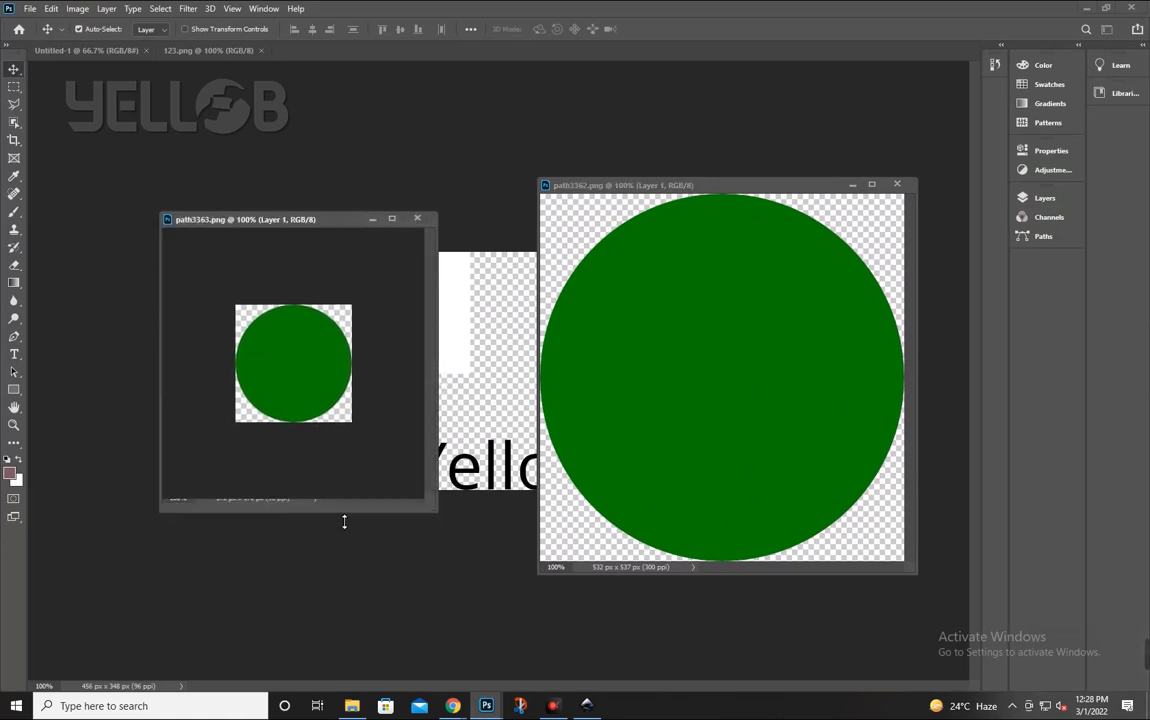
pyautogui.click(572, 190)
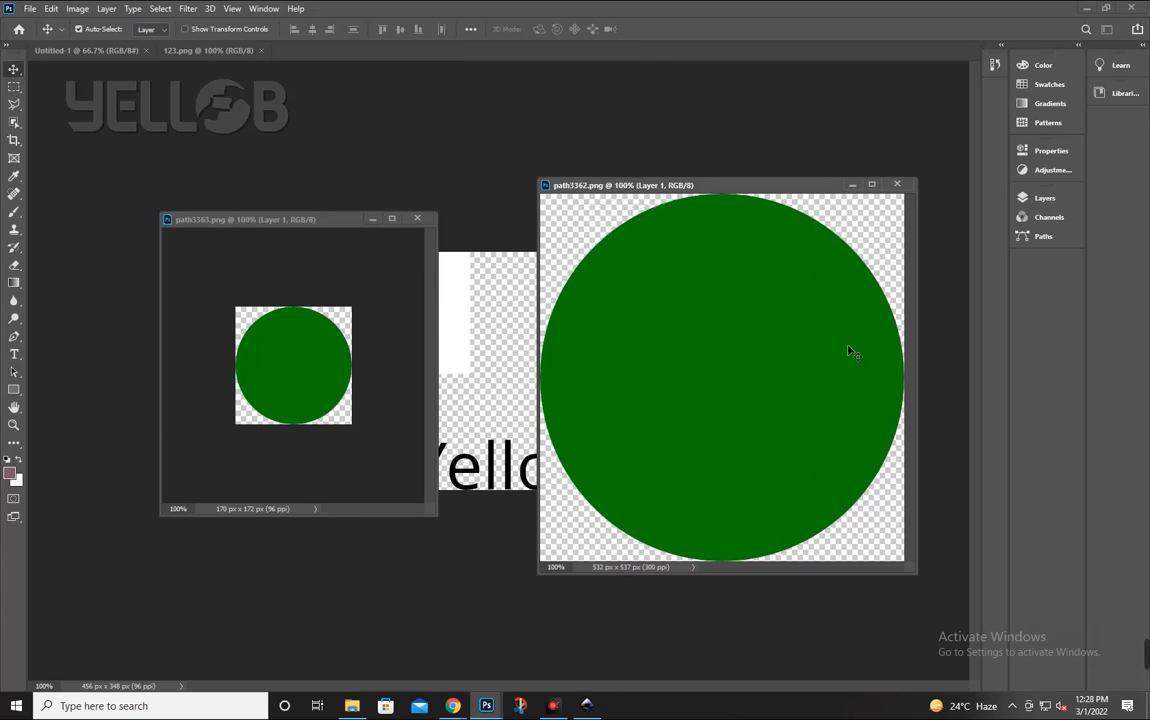
pyautogui.click(312, 222)
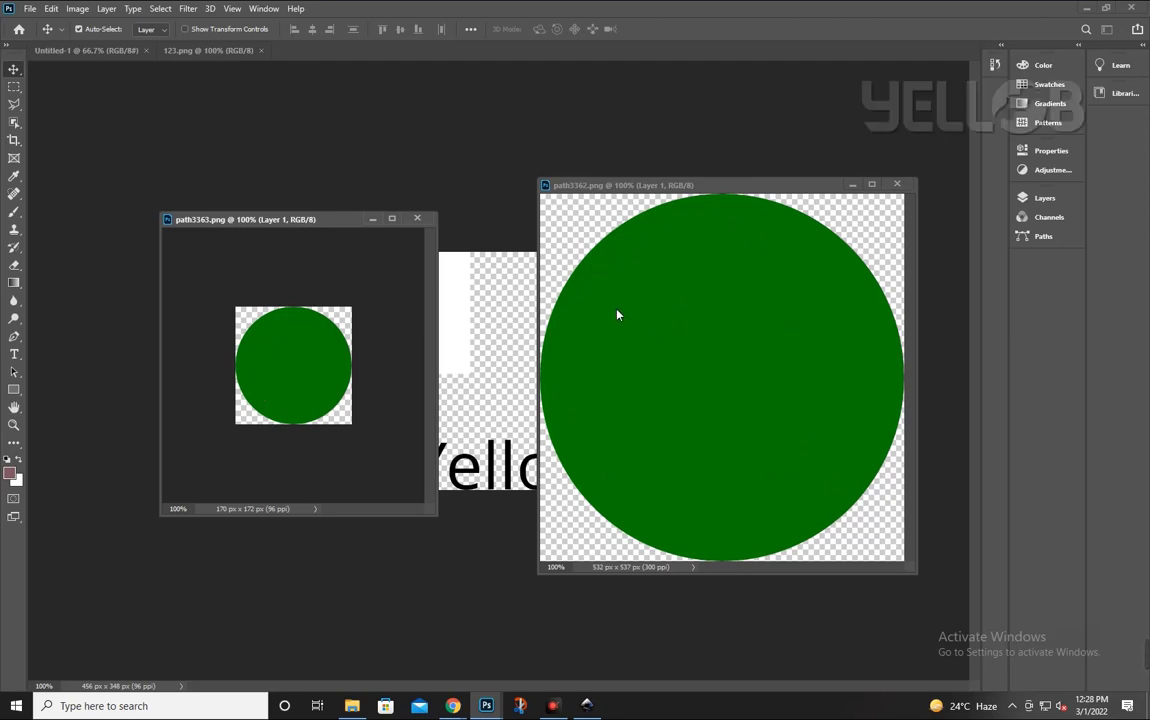
# Place the two circle windows on either side of 123.png, then return to Inkscape.
pyautogui.click(467, 341)
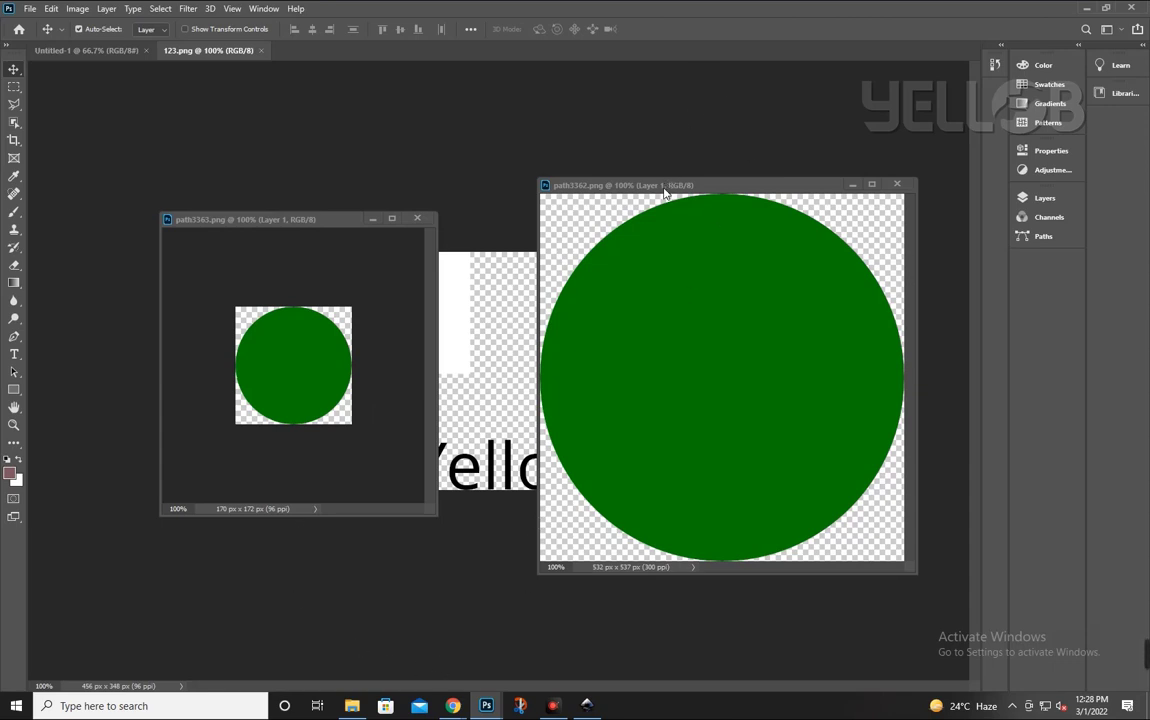
pyautogui.moveTo(665, 186)
pyautogui.mouseDown()
pyautogui.moveTo(828, 190)
pyautogui.moveTo(801, 190)
pyautogui.mouseUp()
pyautogui.moveTo(332, 222); pyautogui.dragTo(223, 221)
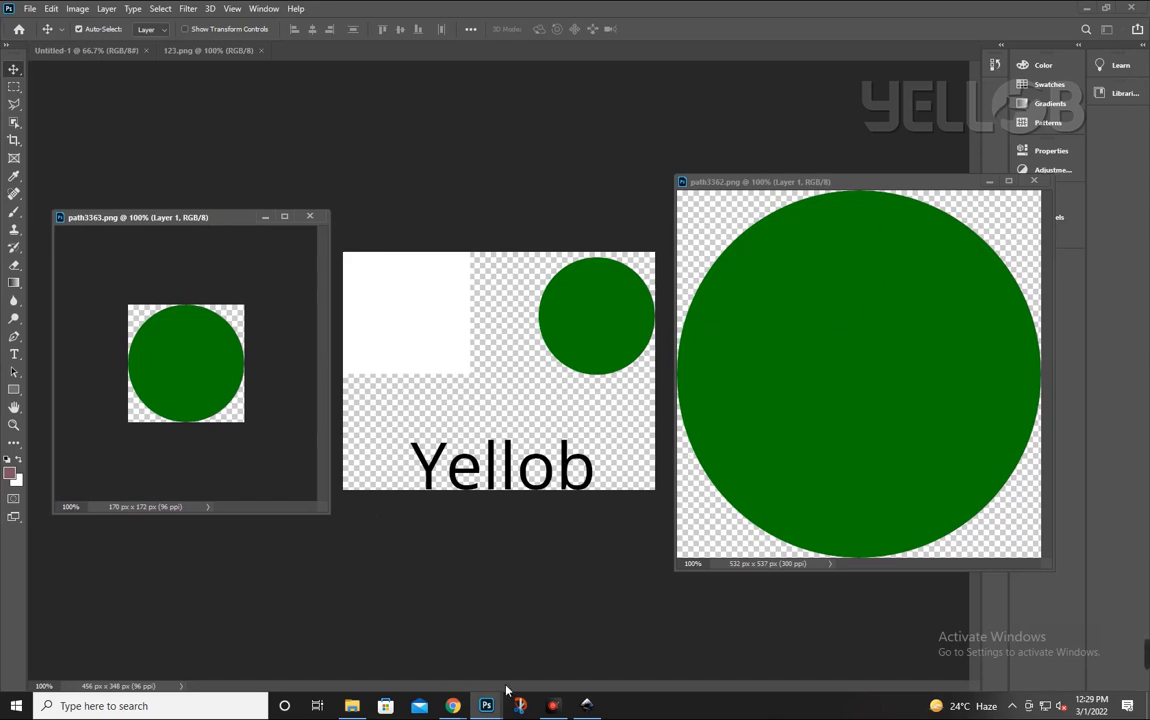
pyautogui.click(586, 705)
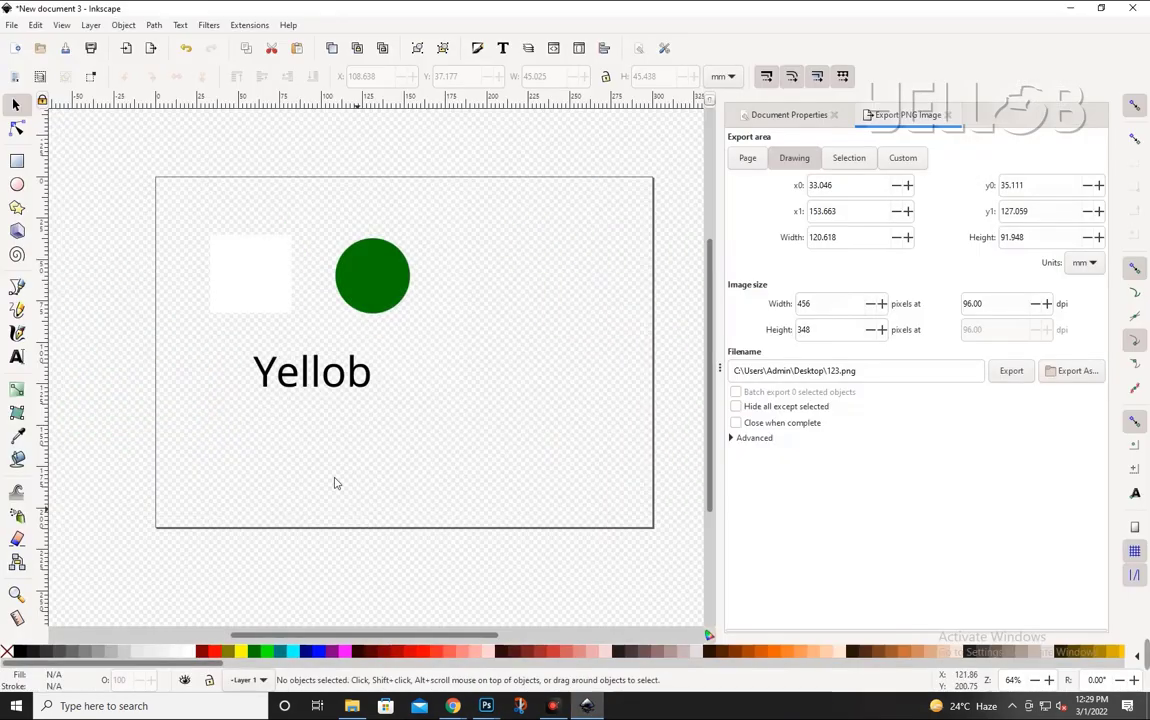
# Fill the white square with Olive, shift it slightly right and down, and deselect it.
pyautogui.click(243, 296)
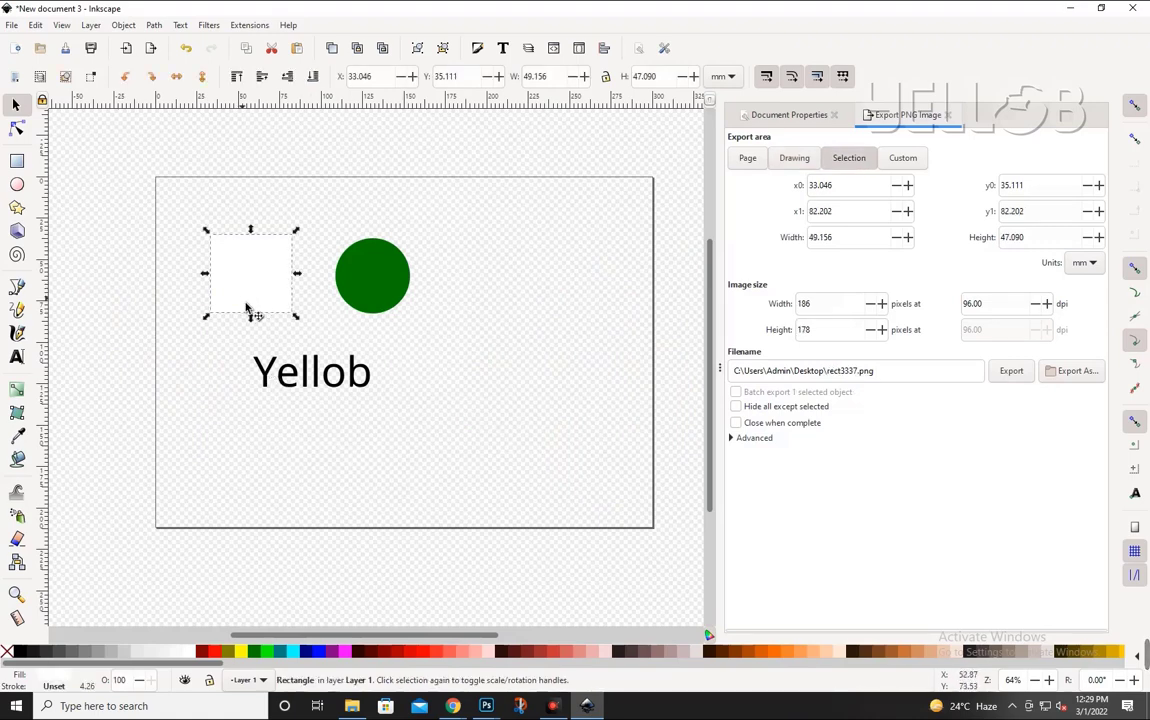
pyautogui.click(229, 652)
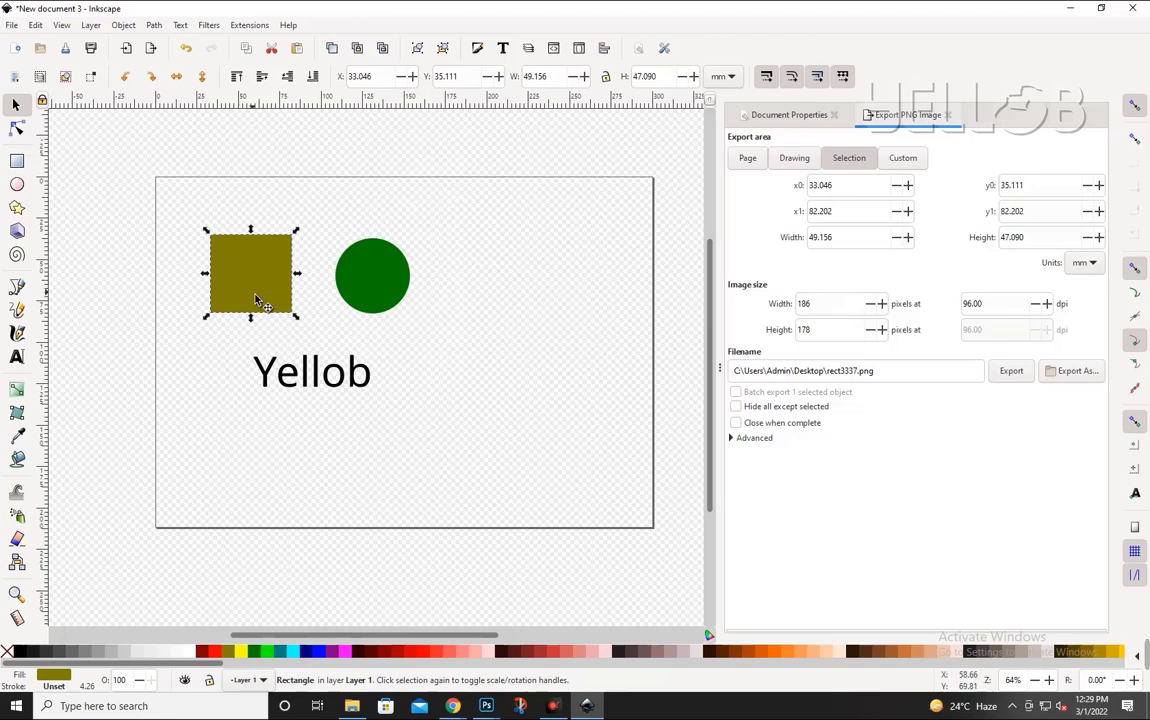
pyautogui.moveTo(277, 300); pyautogui.dragTo(281, 308)
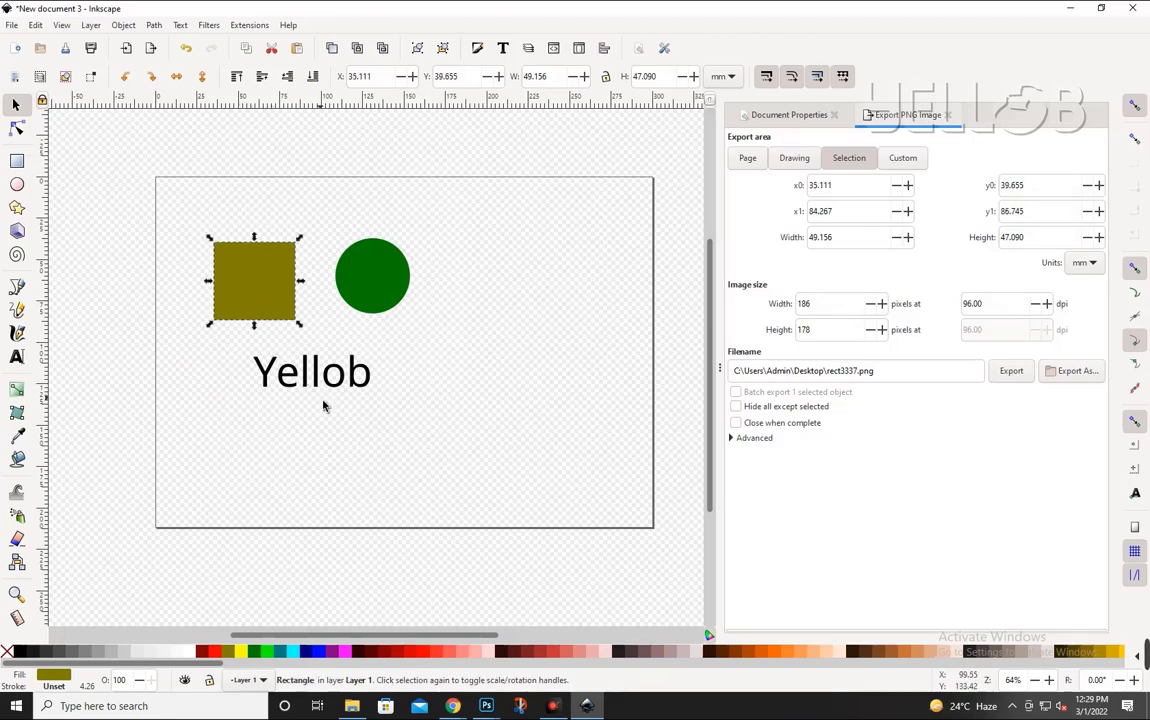
pyautogui.click(318, 430)
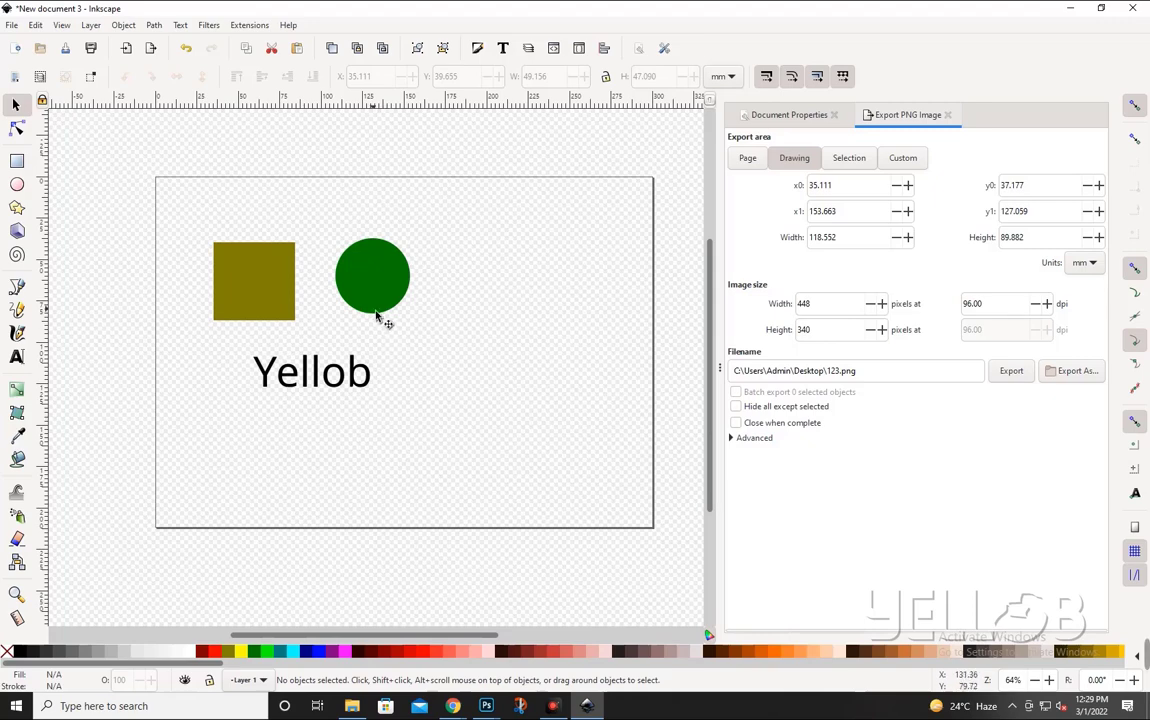
# Set the export area to Custom at 118.552 × 89.882 mm, then zoom and pan the canvas.
pyautogui.click(900, 158)
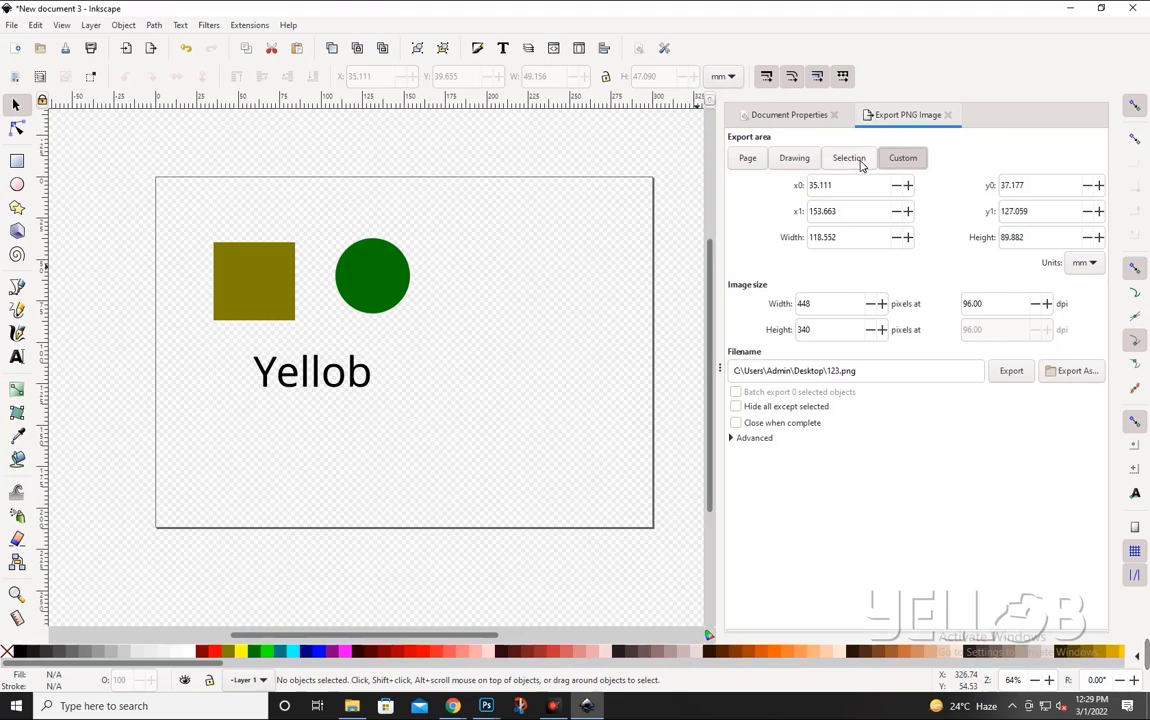
pyautogui.click(890, 160)
pyautogui.keyDown('ctrl'); pyautogui.scroll(2, 541, 336); pyautogui.keyUp('ctrl')
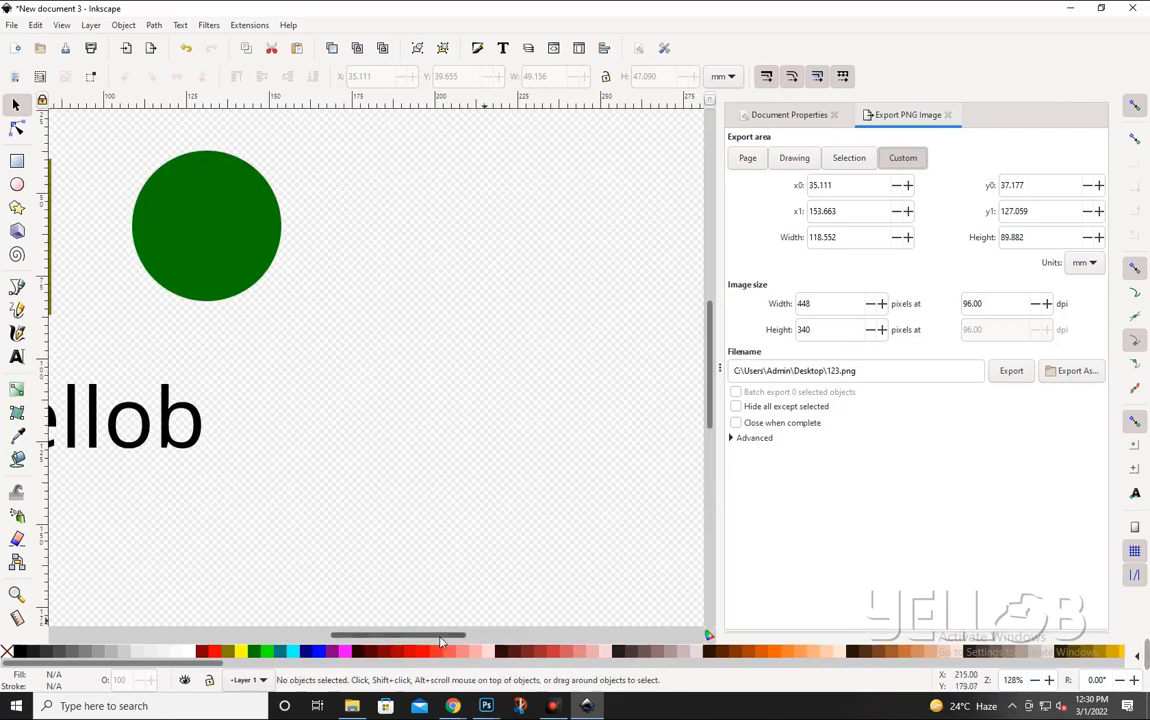
pyautogui.moveTo(430, 634); pyautogui.dragTo(370, 634)
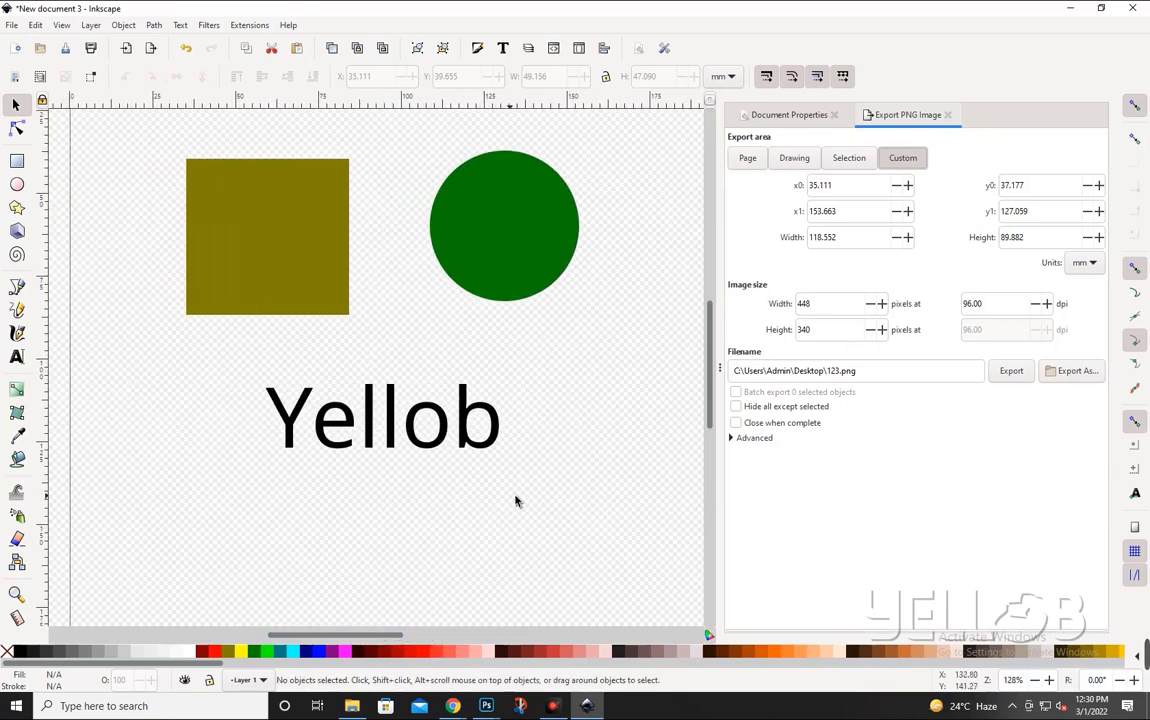
pyautogui.scroll(1, 708, 360)
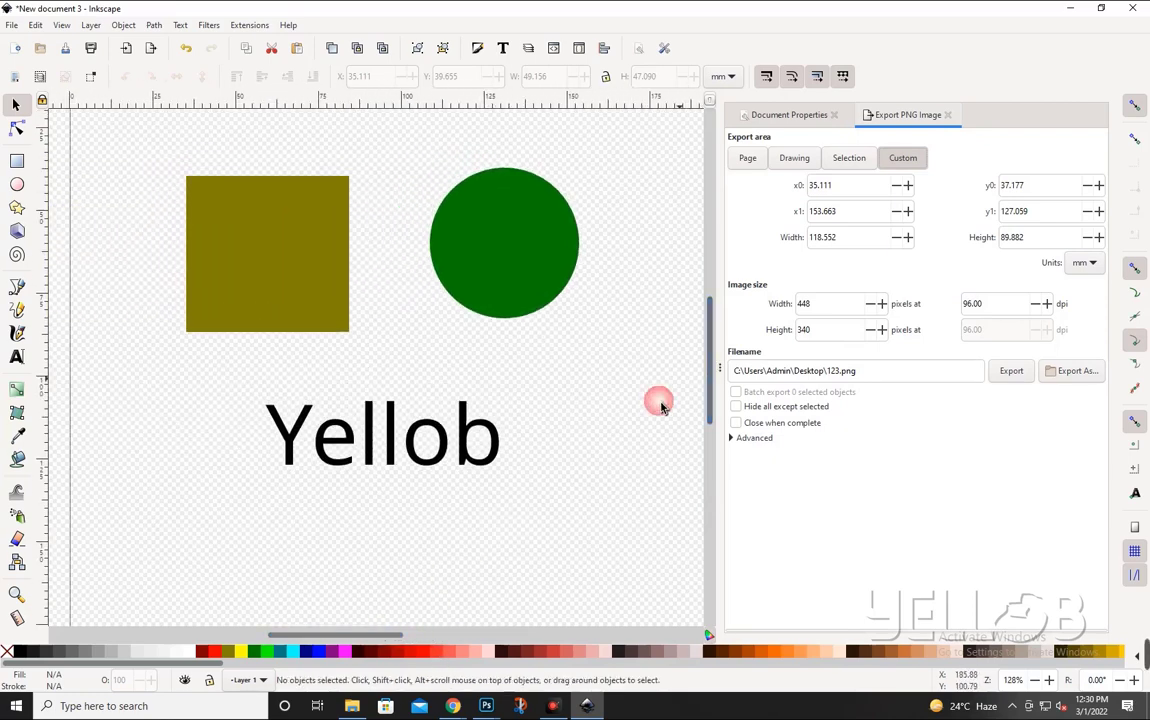